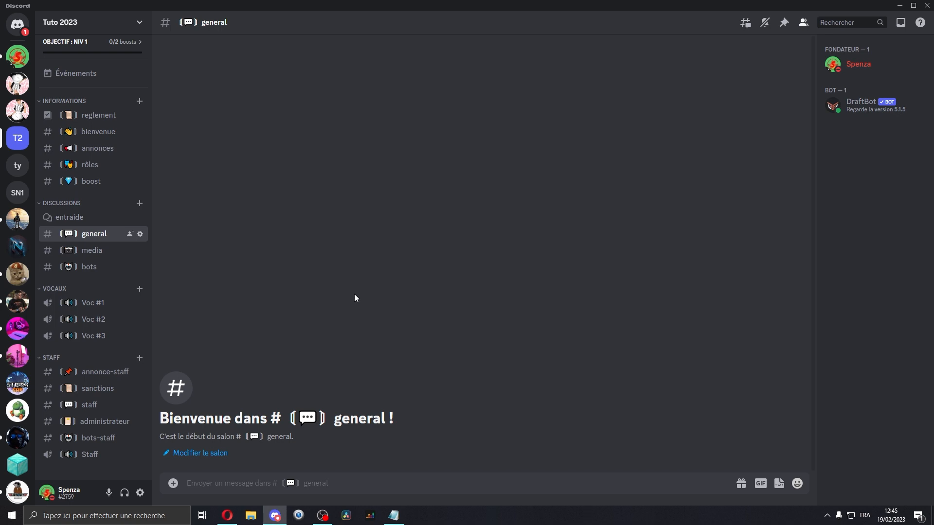
key(shift+Return)
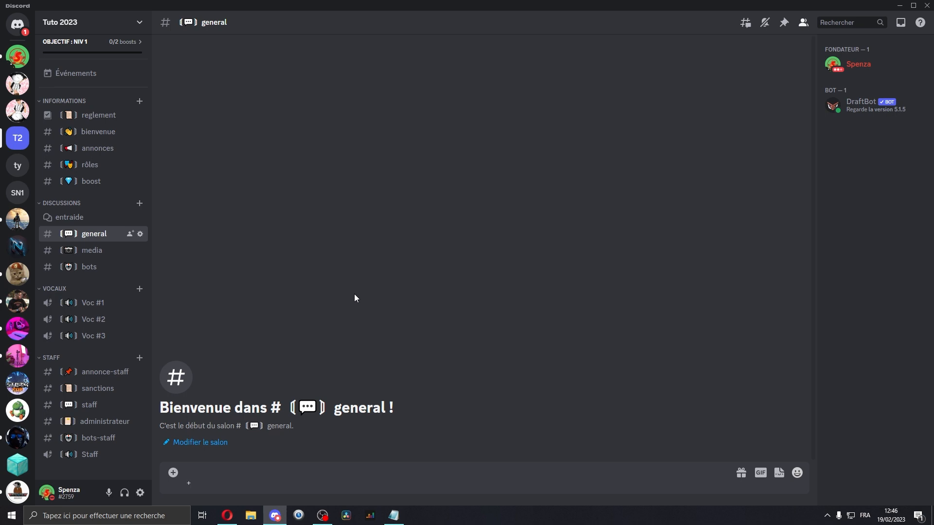
key(BackSpace)
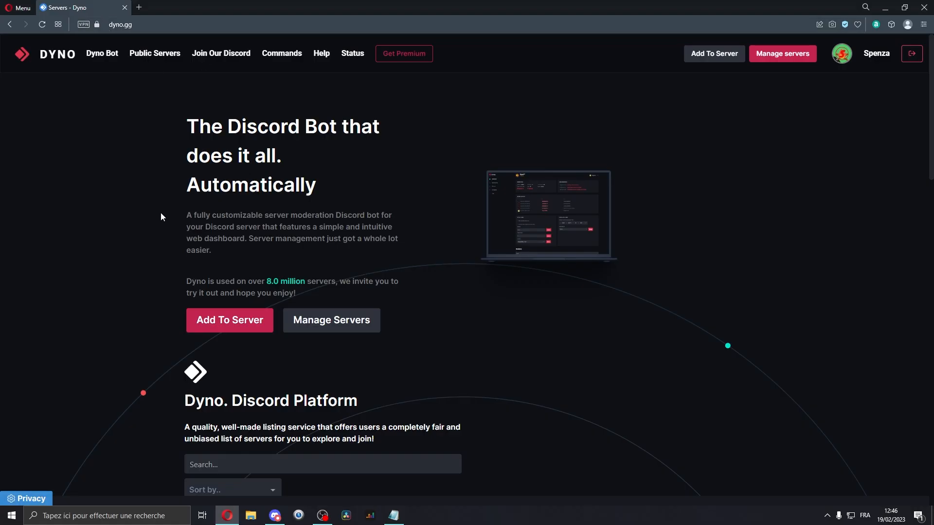
Add the Dyno bot to the Tuto 2023 server, authorizing its permissions and completing the human check.
click(725, 58)
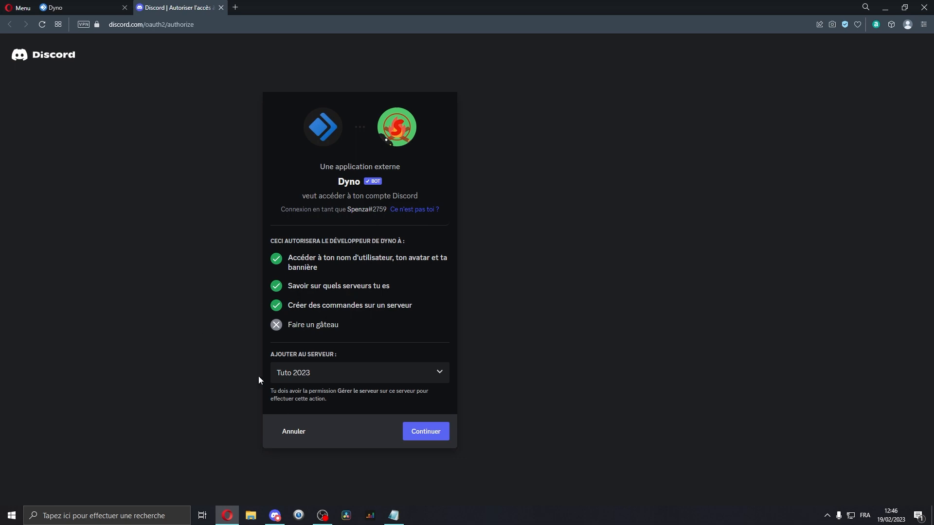
click(423, 432)
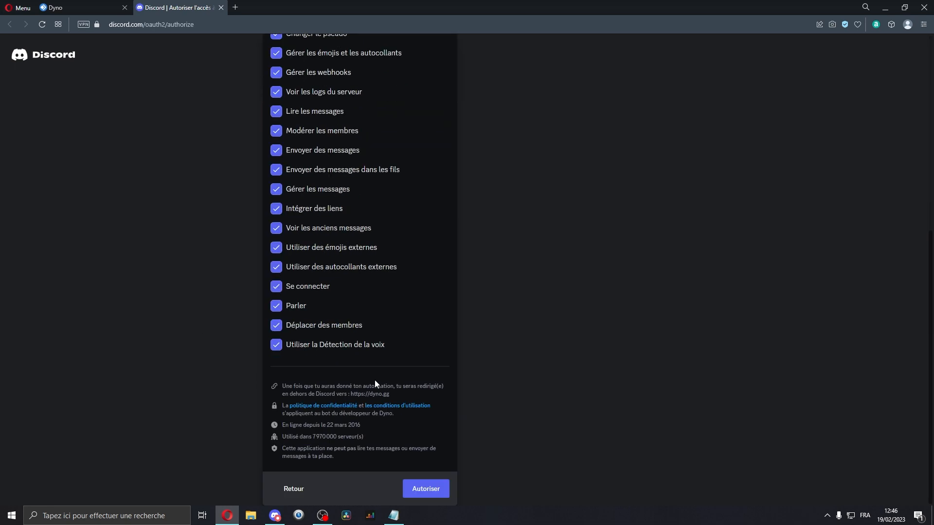
click(426, 490)
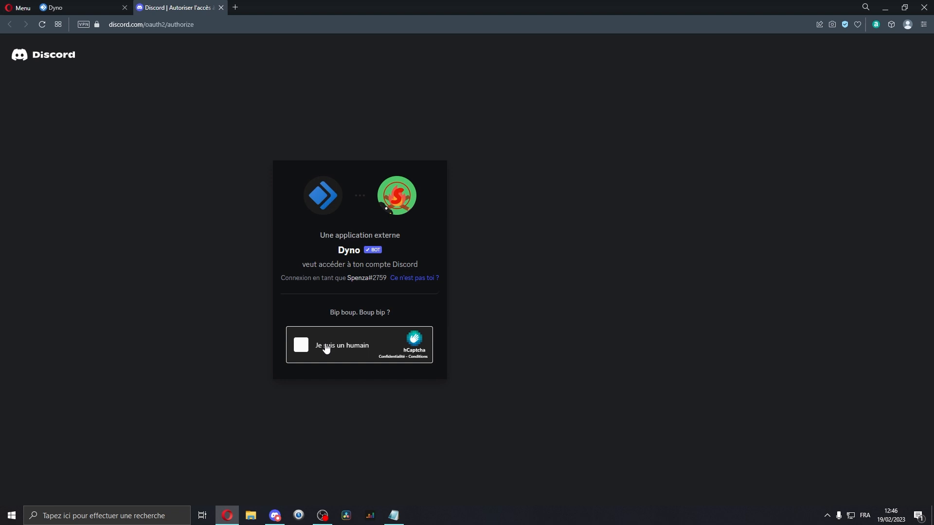
click(326, 349)
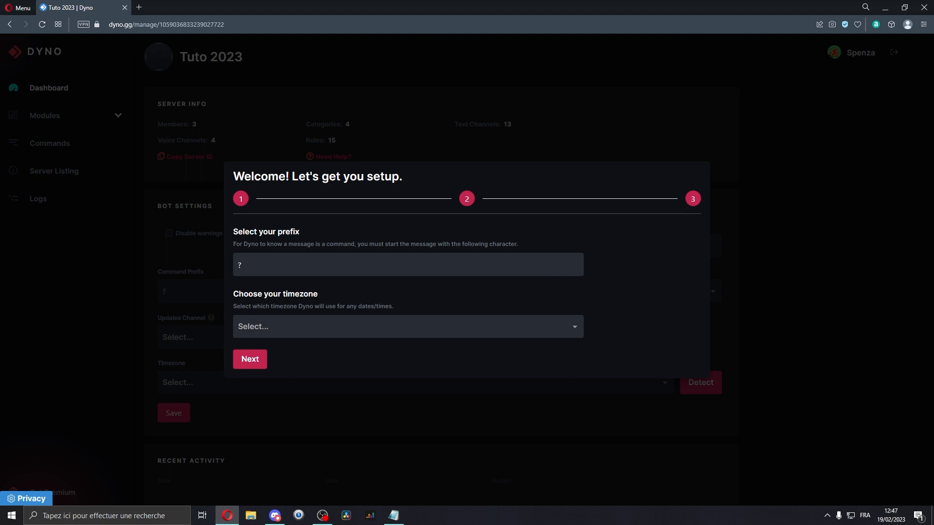
Read the setup wizard's prefix and timezone instructions.
triple_click(318, 178)
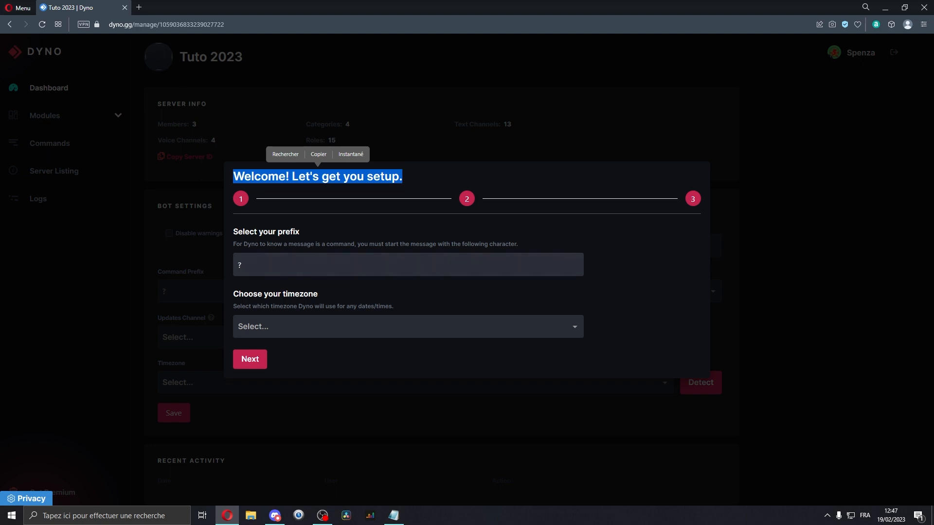
drag(245, 232, 300, 232)
double_click(281, 262)
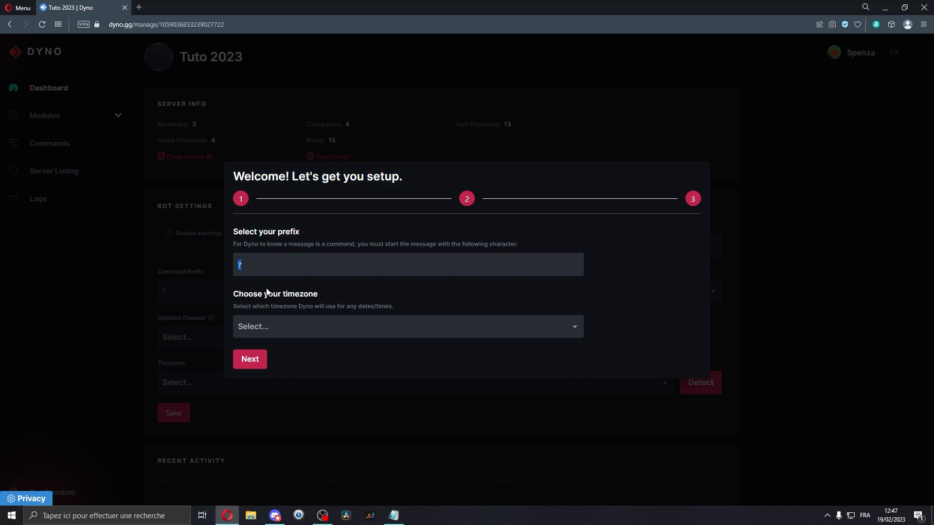
click(241, 267)
drag(237, 266, 313, 298)
click(259, 265)
click(298, 296)
drag(248, 295, 305, 299)
click(288, 299)
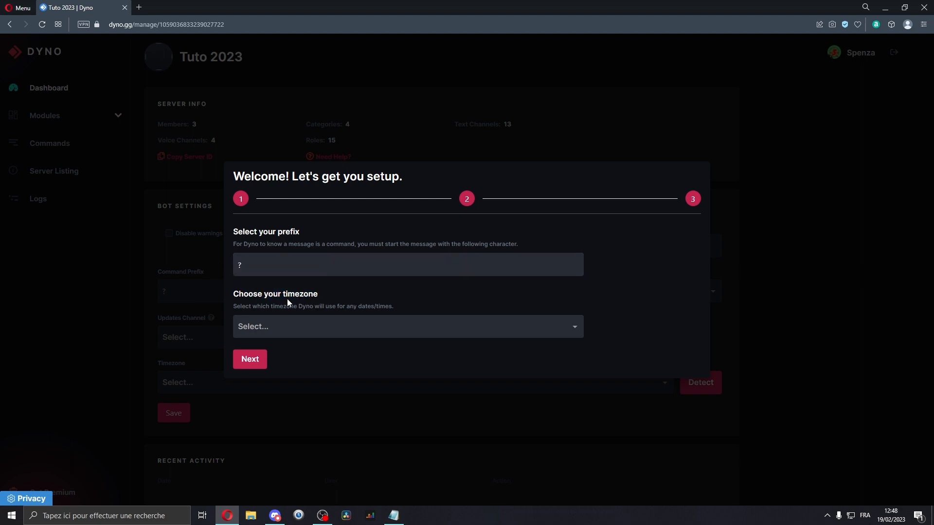
Set the bot's timezone to Europe/Paris, keep the ? prefix, and go to the next setup step.
click(305, 323)
text(par)
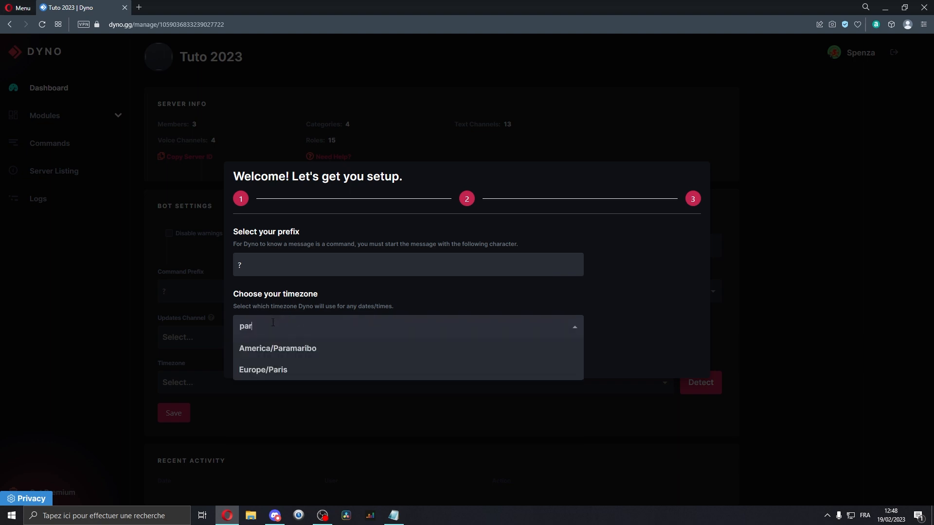
click(256, 371)
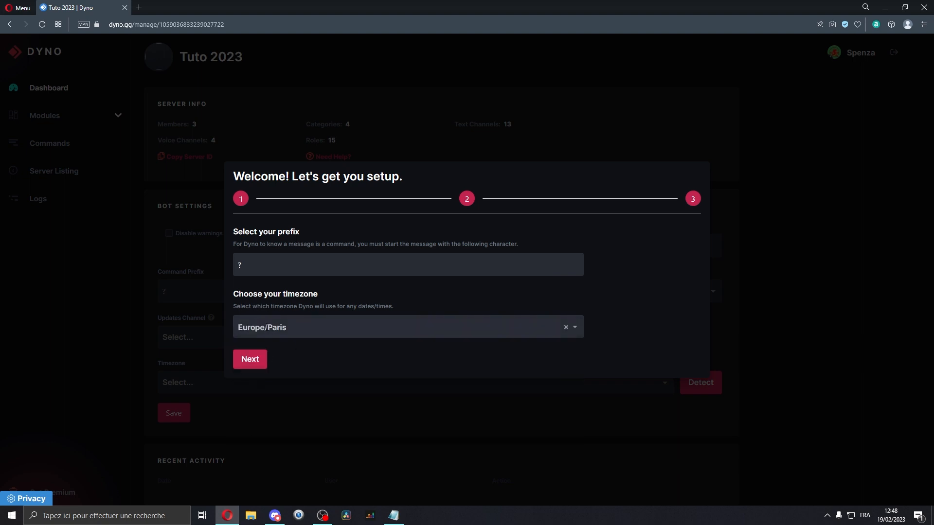
click(247, 359)
Browse the updates channel list and continue to the final setup step.
drag(234, 258, 323, 258)
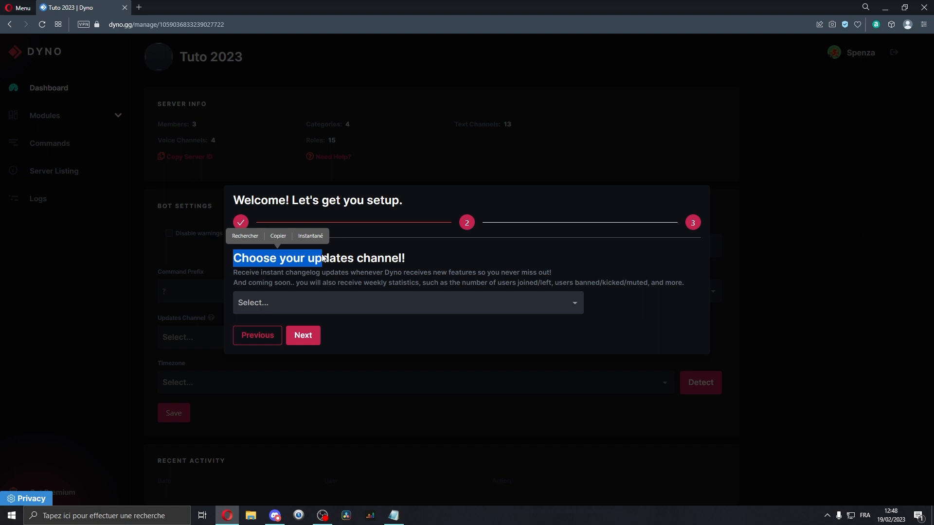
click(307, 302)
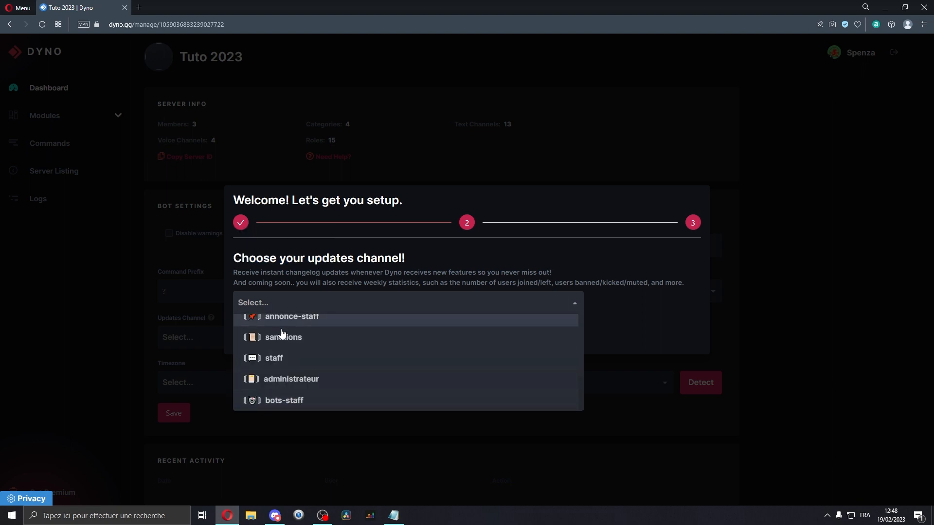
scroll(276, 365, up, 1)
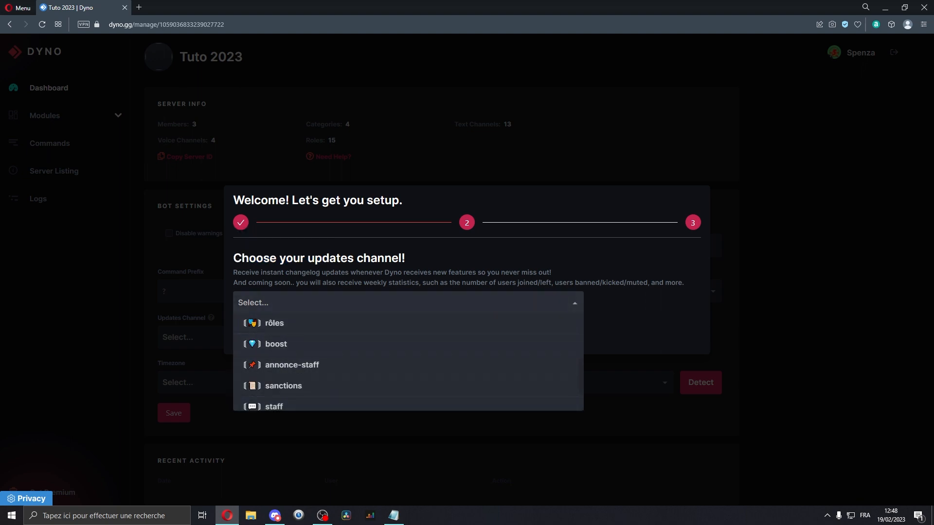
click(258, 303)
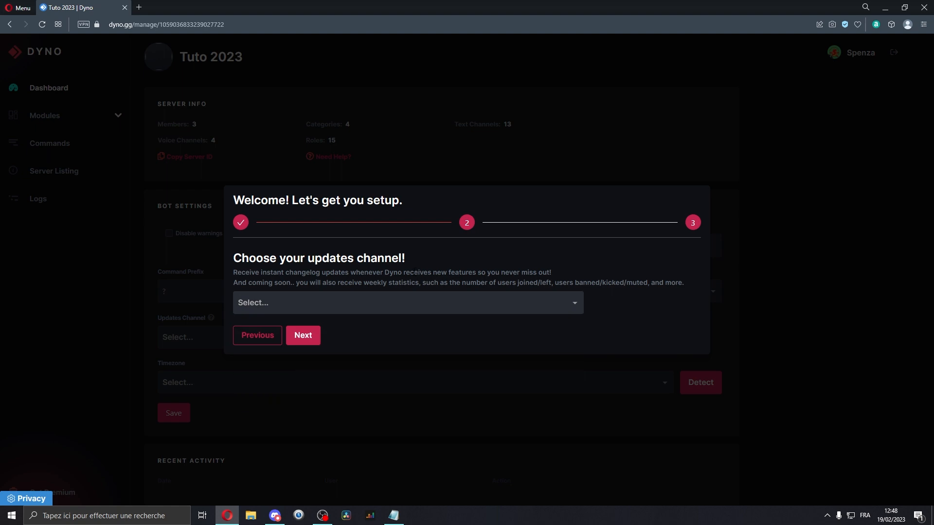
click(293, 308)
scroll(288, 350, down, 1)
click(295, 321)
click(299, 335)
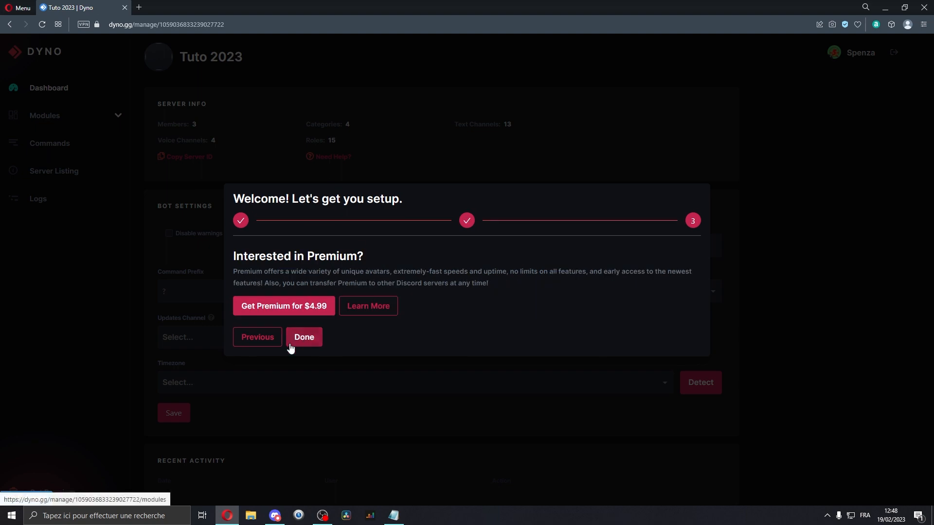
Finish the setup wizard without taking Premium.
drag(326, 256, 383, 272)
click(416, 282)
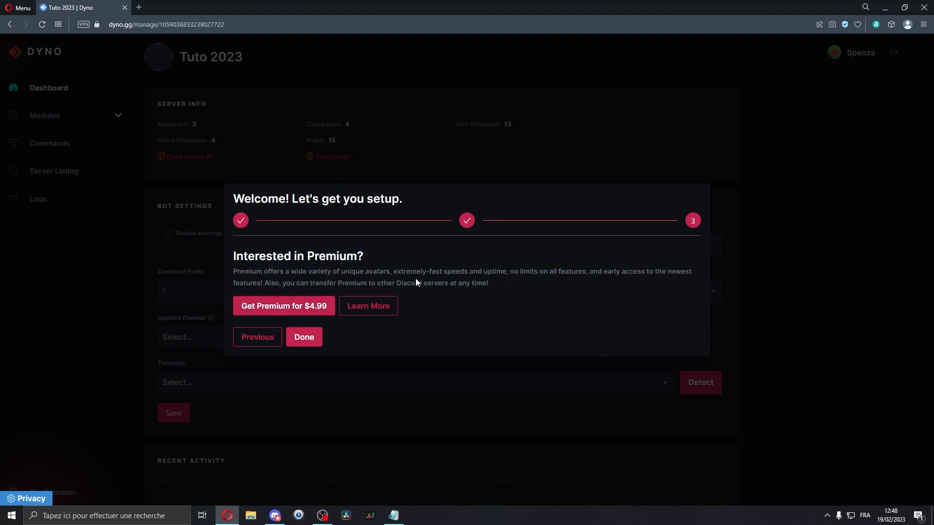
click(303, 339)
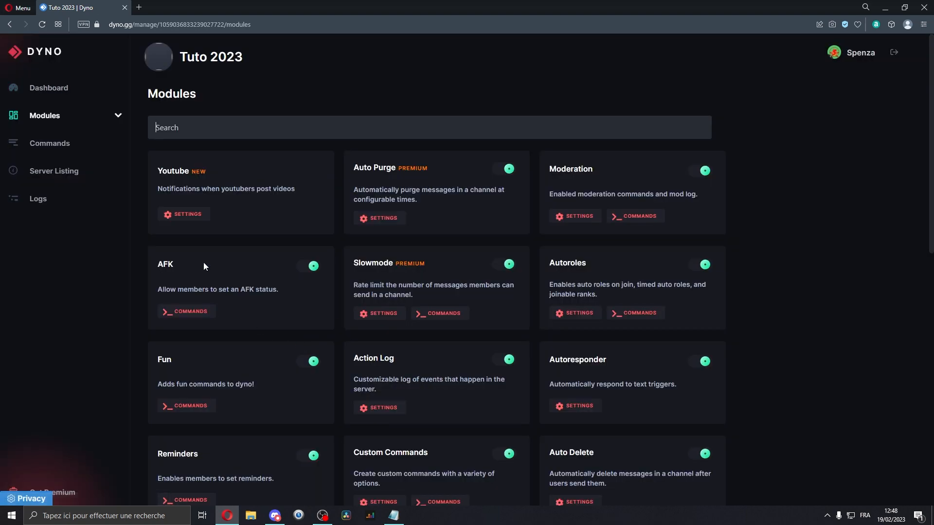
Disable Auto Purge, AFK and the other unneeded modules, leaving Moderation and Action Log enabled.
scroll(138, 157, down, 10)
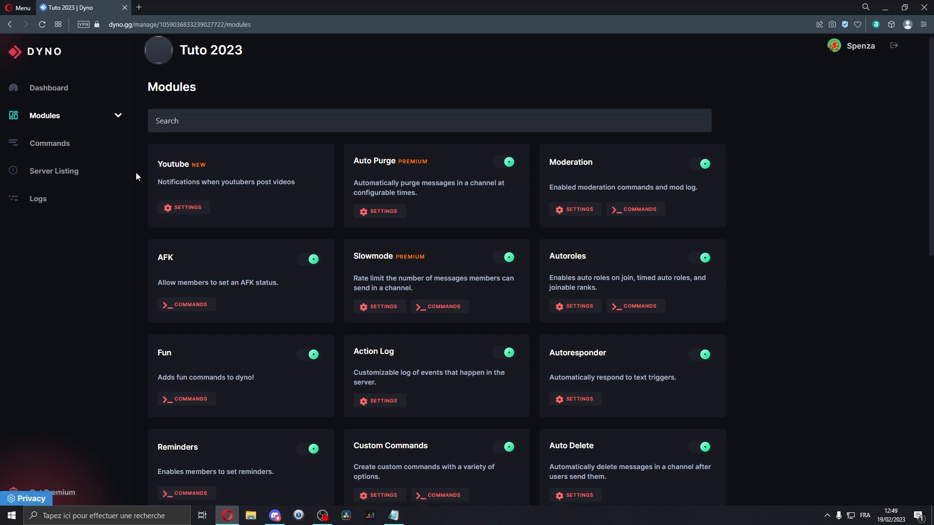
scroll(135, 173, up, 10)
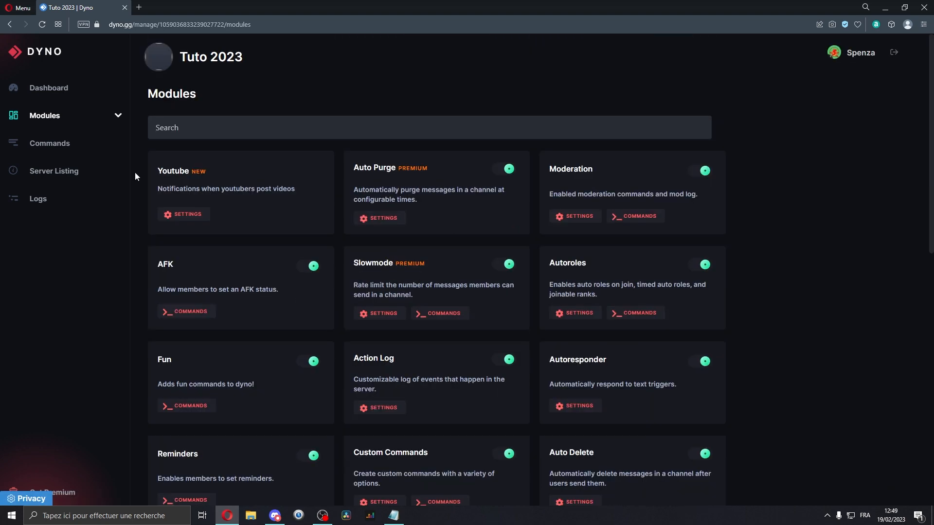
click(505, 169)
click(310, 266)
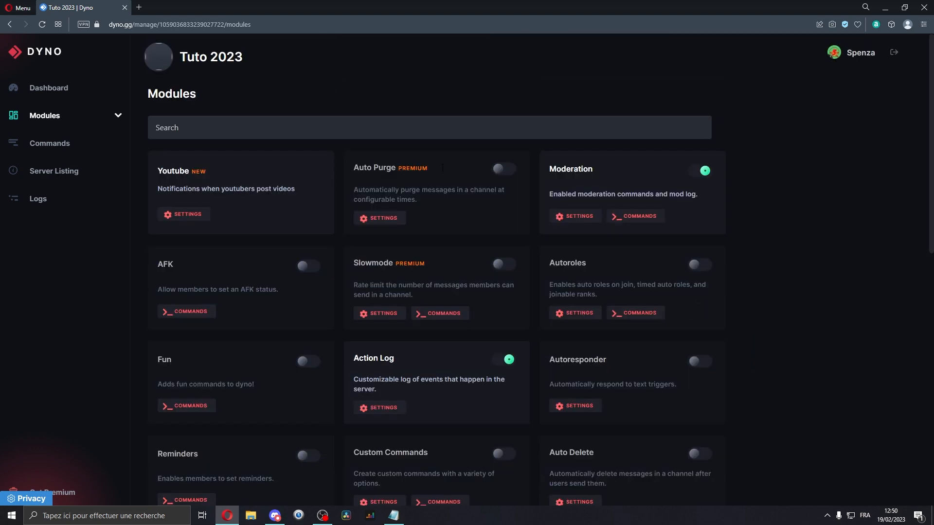
Open the Moderation module settings and enable DM users on kick/ban/mute.
click(557, 217)
scroll(353, 309, down, 4)
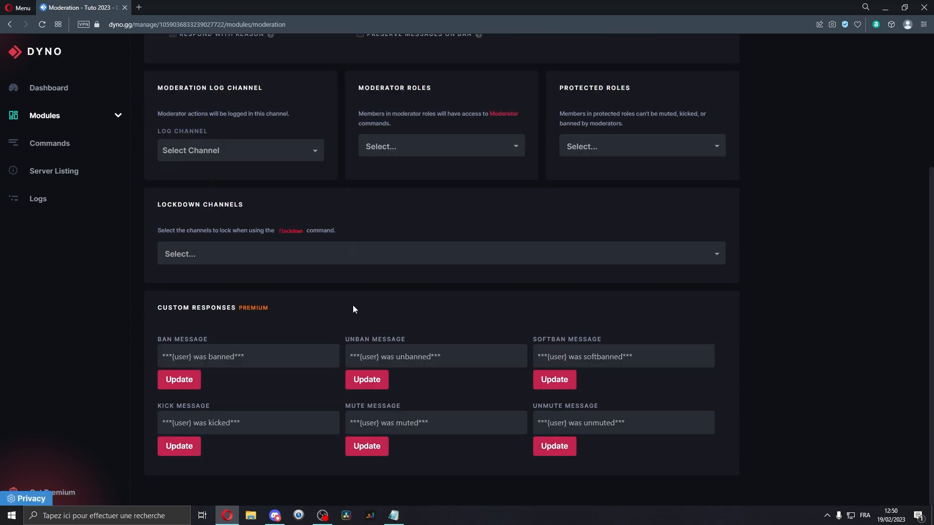
scroll(279, 211, up, 4)
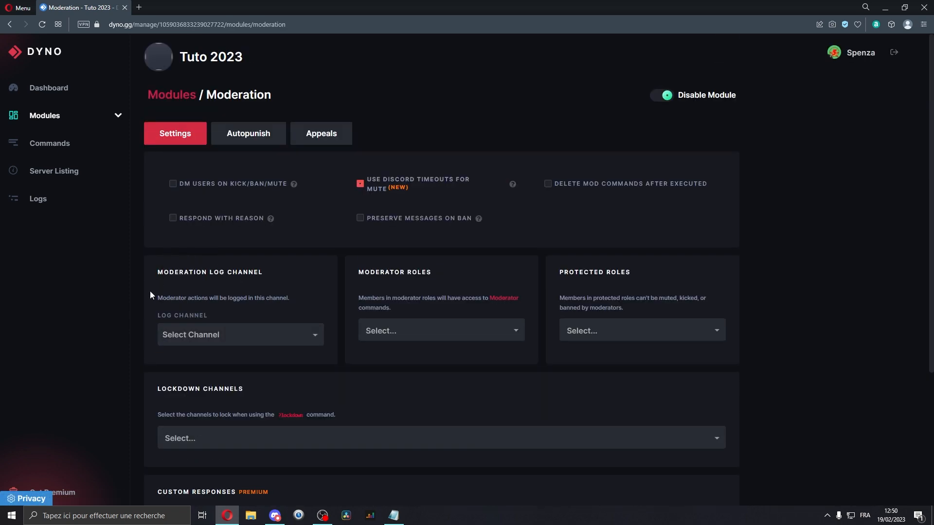
click(196, 193)
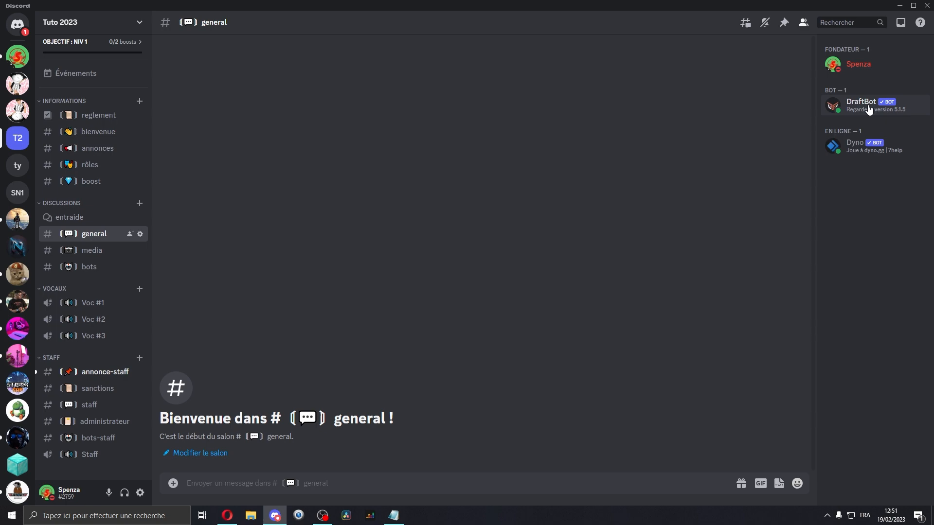
Switch to Discord and open a member's timeout dialog to review its duration options.
right_click(870, 111)
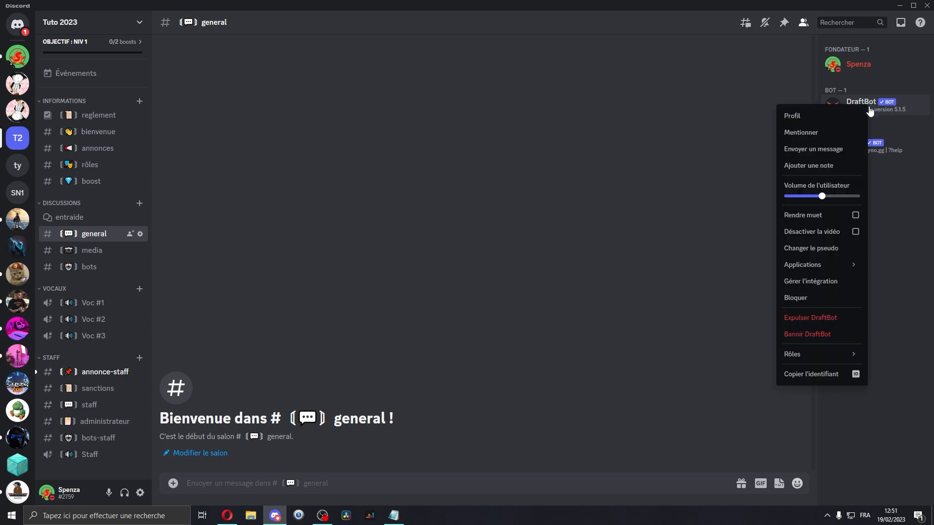
right_click(906, 144)
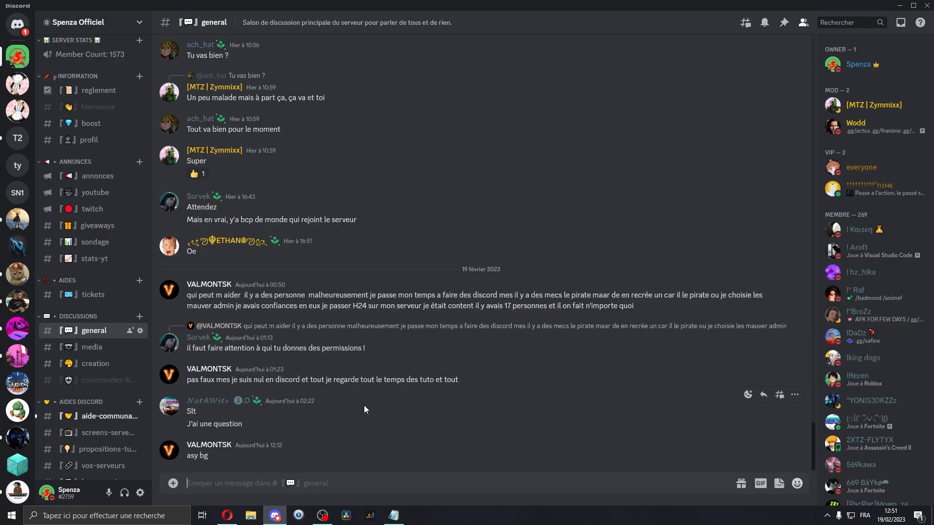
right_click(882, 168)
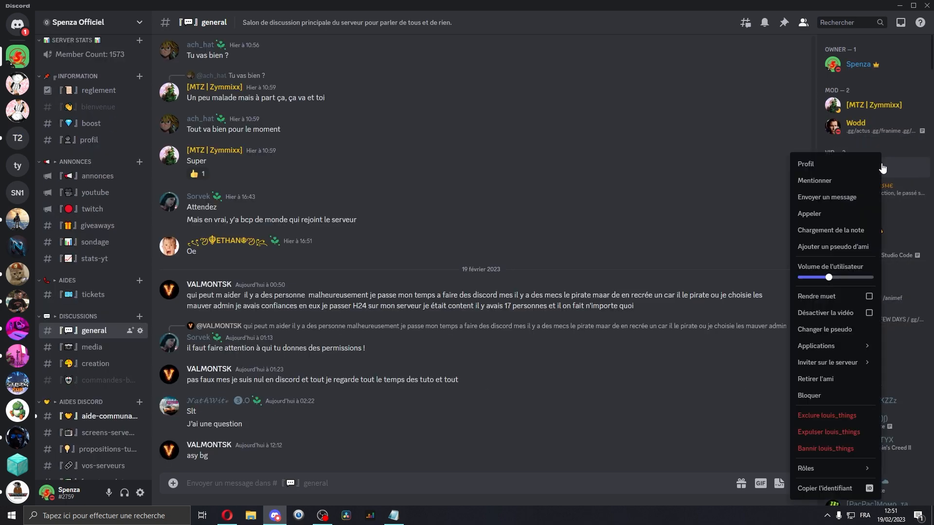
click(829, 418)
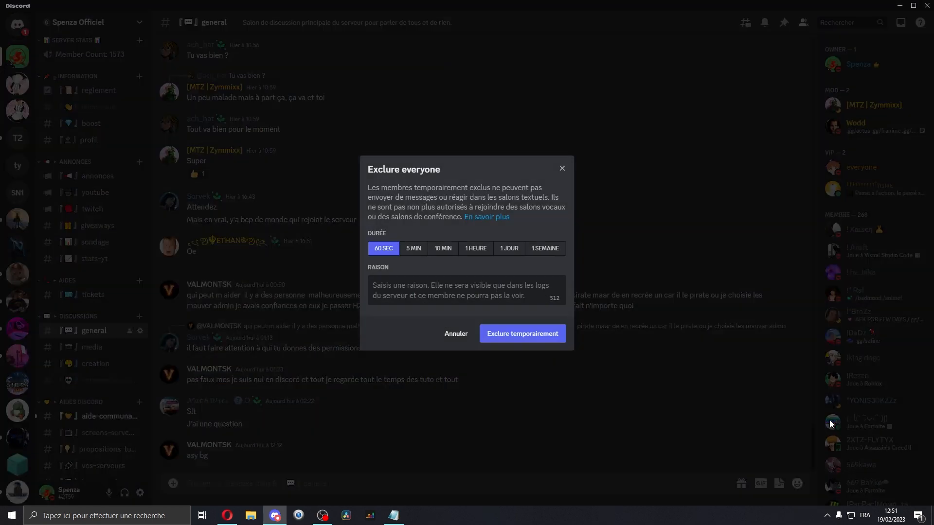
click(421, 254)
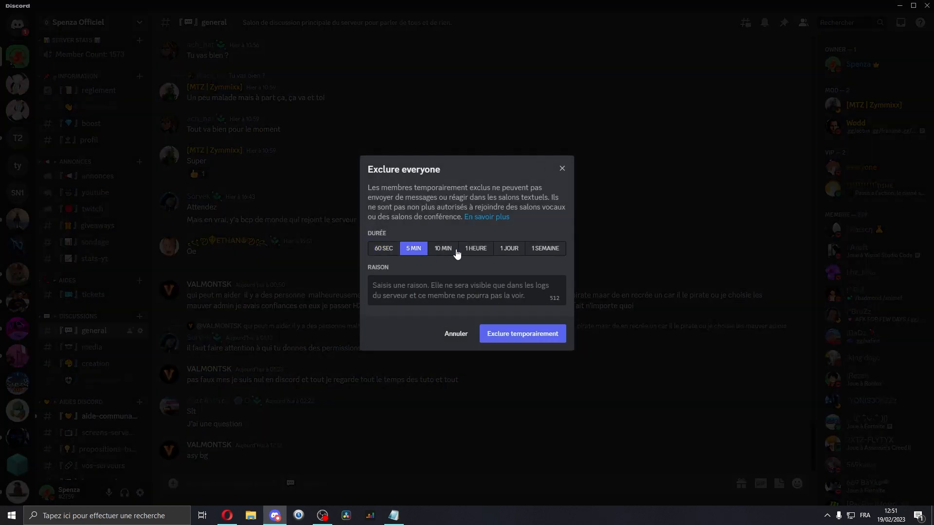
click(456, 253)
click(478, 253)
click(511, 252)
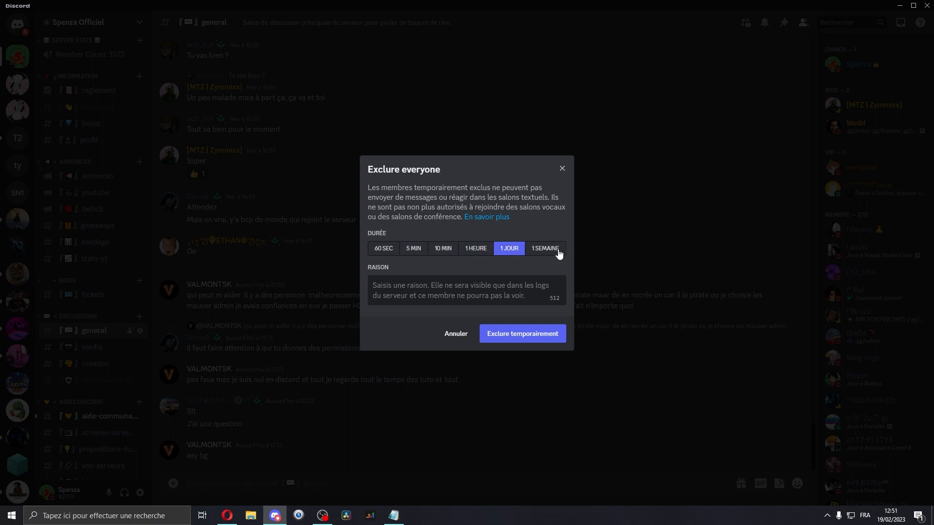
click(559, 254)
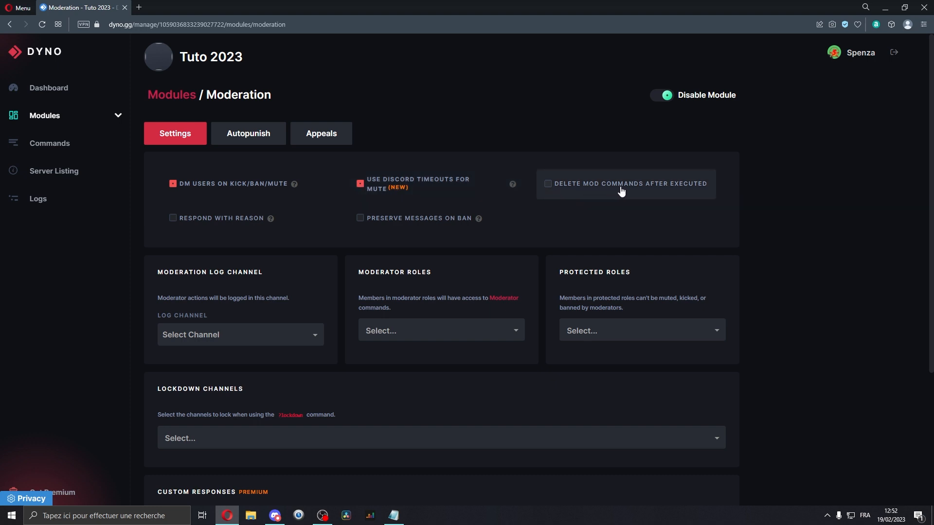
Enable Delete mod commands after executed and Respond with reason in the Moderation settings.
click(581, 186)
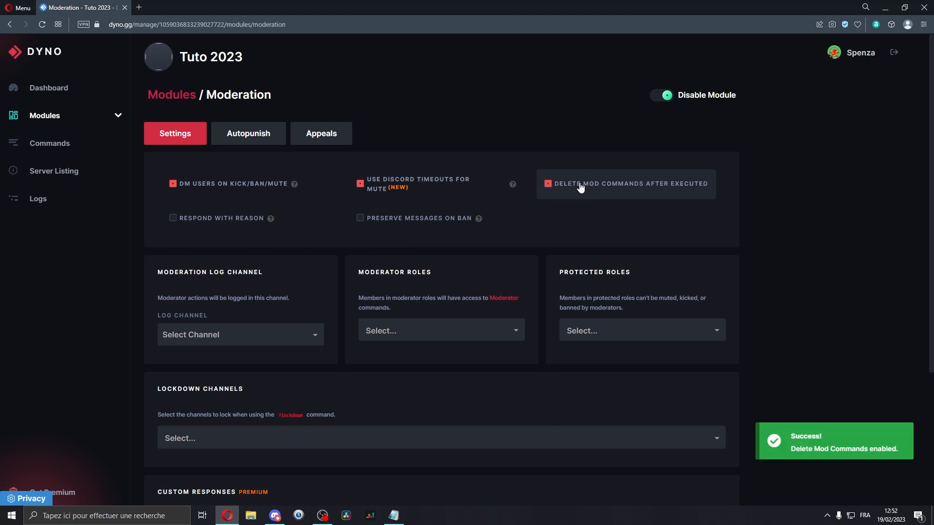
double_click(205, 224)
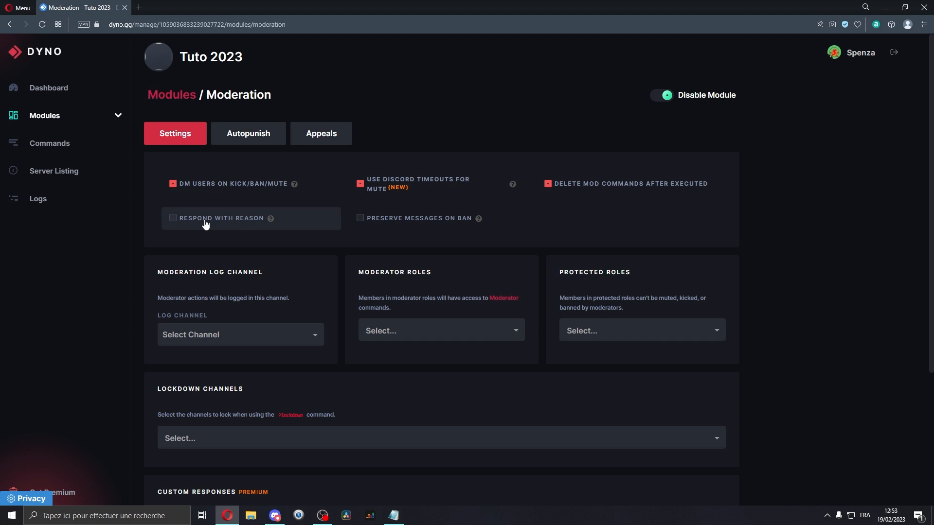
click(205, 220)
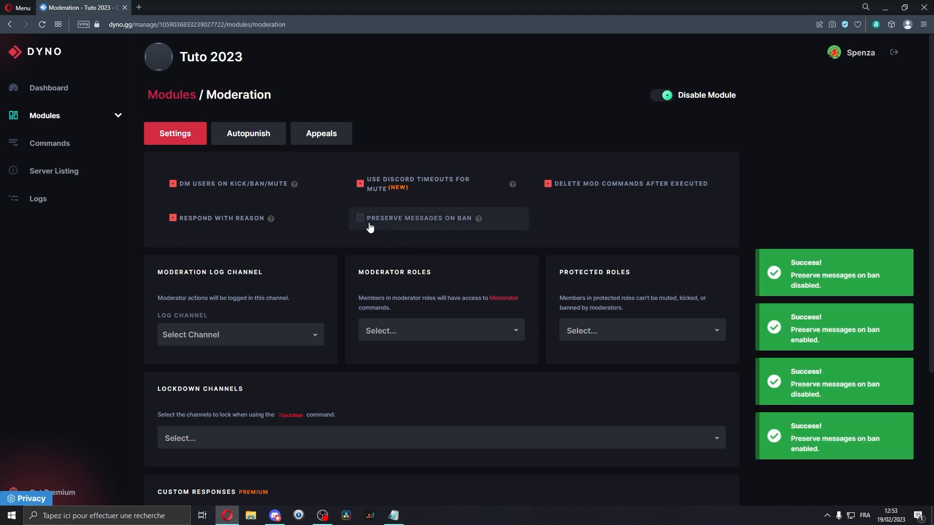
Add Fondateur, Administrateur, Moderateur and Staff as moderator roles in the Moderation settings.
scroll(364, 225, down, 3)
drag(205, 127, 271, 129)
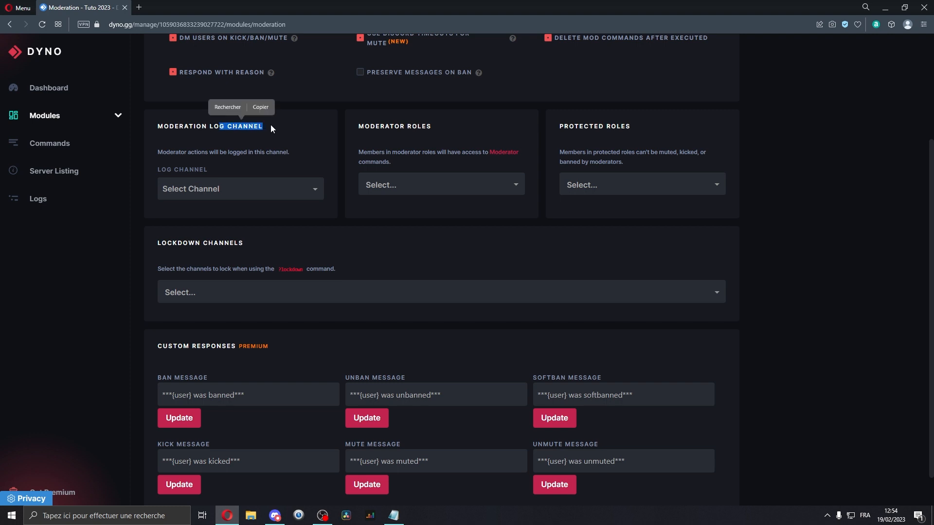
click(176, 126)
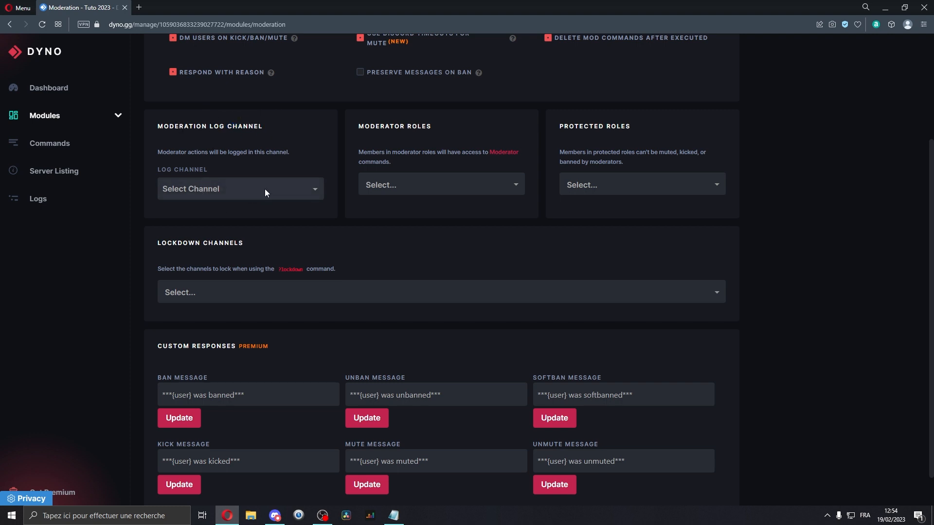
drag(357, 127, 430, 126)
click(416, 186)
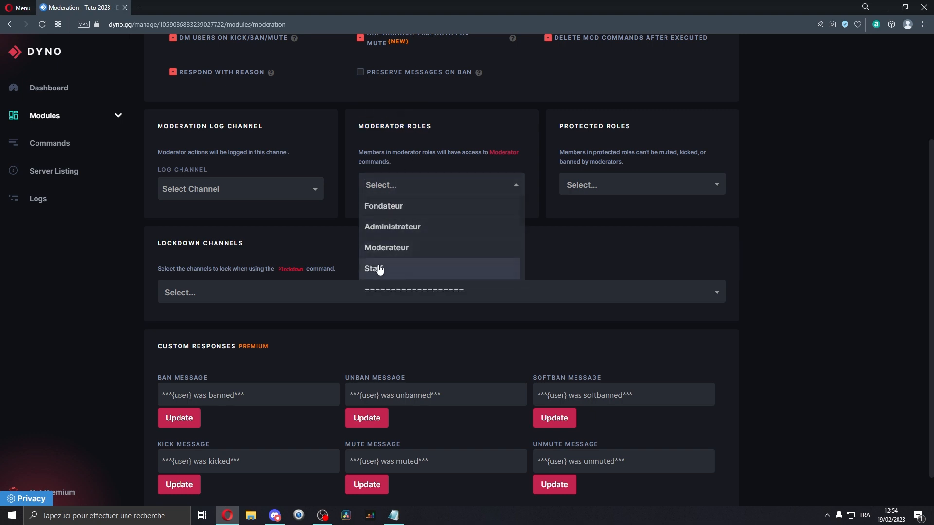
click(381, 268)
click(400, 183)
click(418, 249)
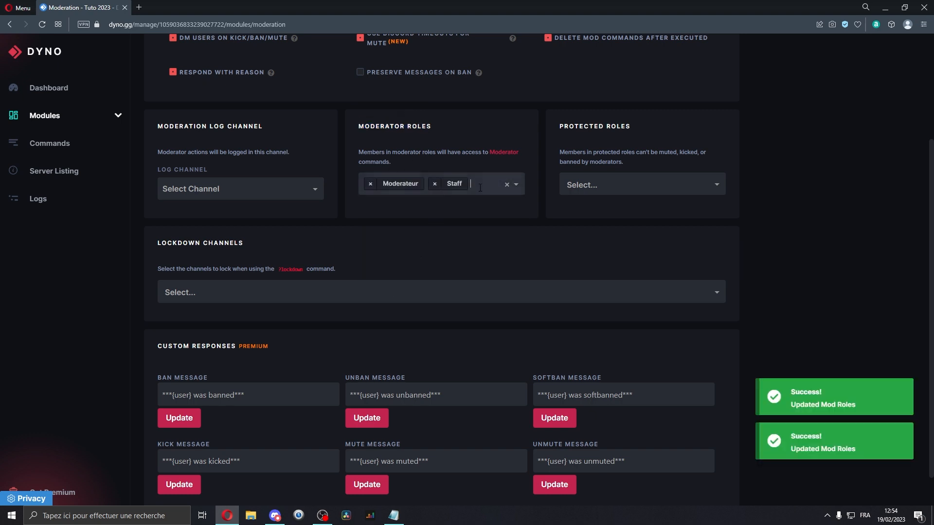
click(418, 187)
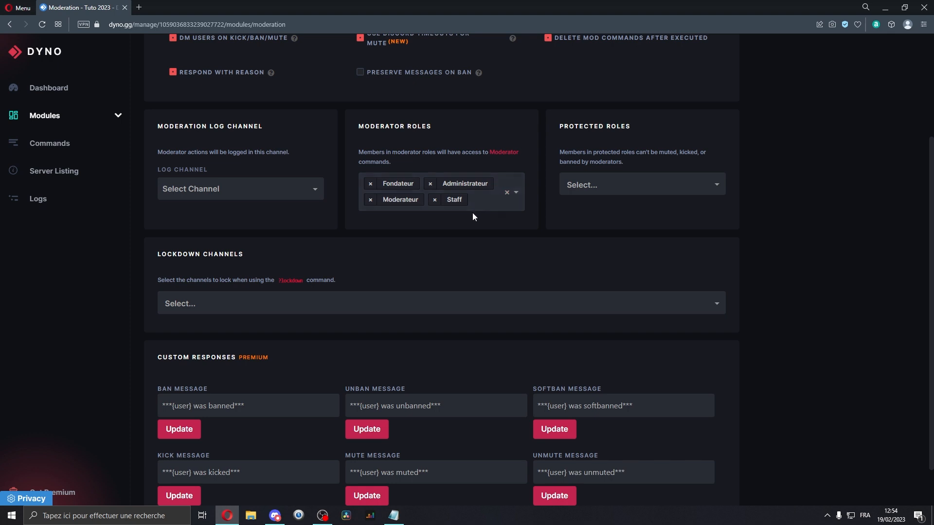
Open the protected roles list and browse the available roles without selecting any.
drag(564, 127, 599, 127)
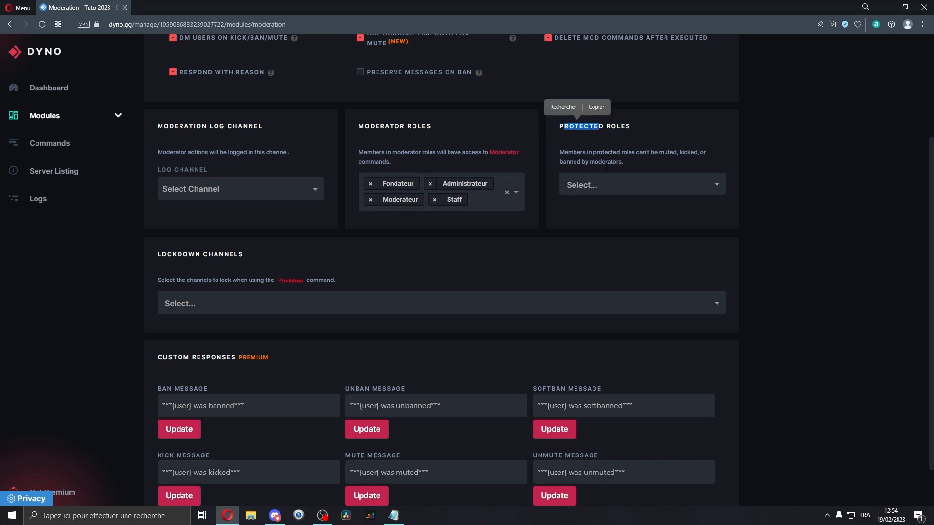
click(590, 166)
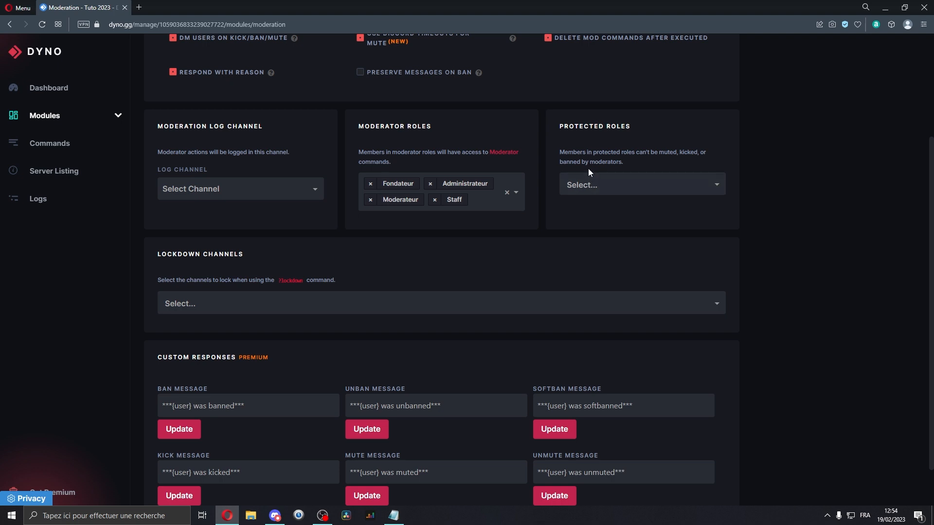
click(582, 185)
scroll(589, 258, down, 1)
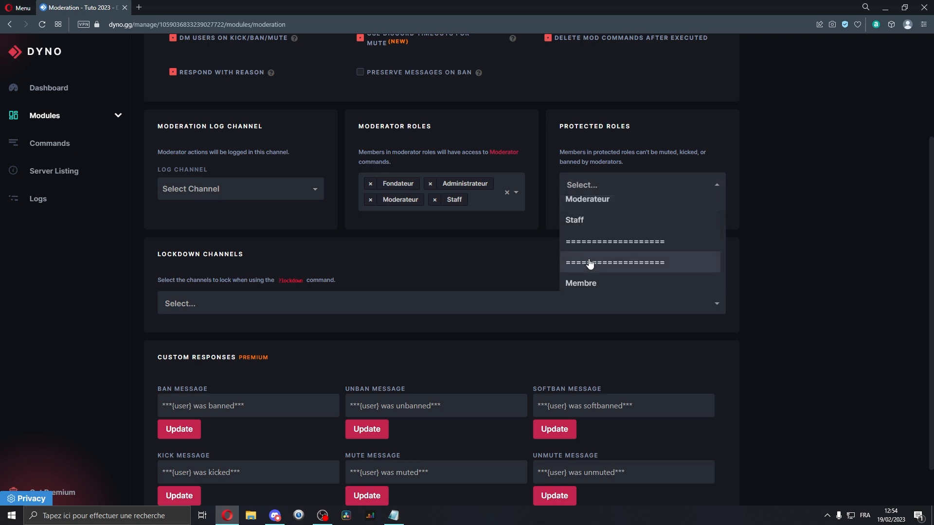
scroll(589, 264, down, 1)
scroll(590, 248, up, 2)
scroll(608, 224, down, 1)
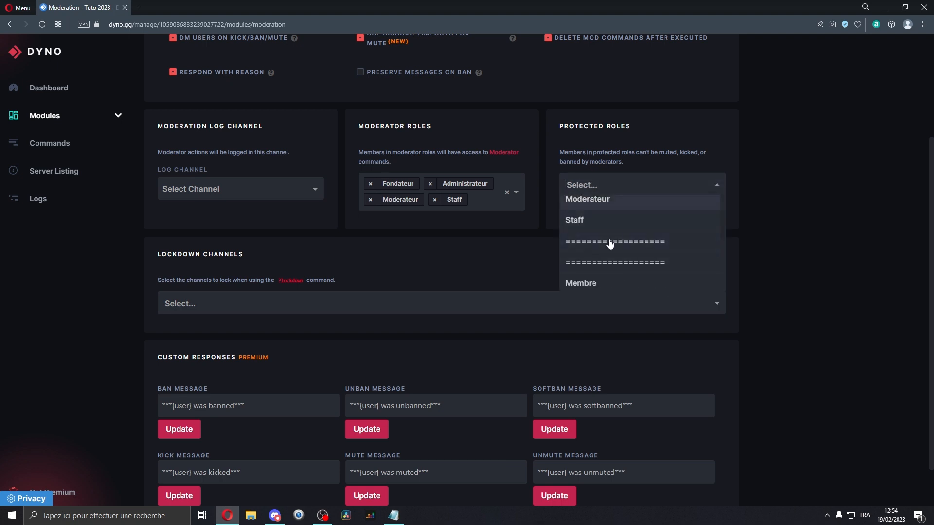
click(570, 140)
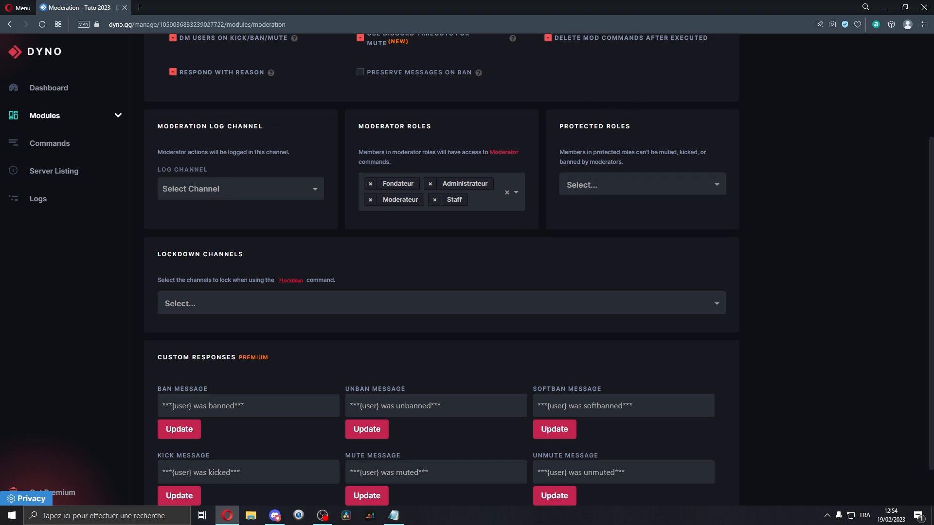
Switch to Discord and create a new category named Logs in the server.
key(alt+Tab)
right_click(69, 463)
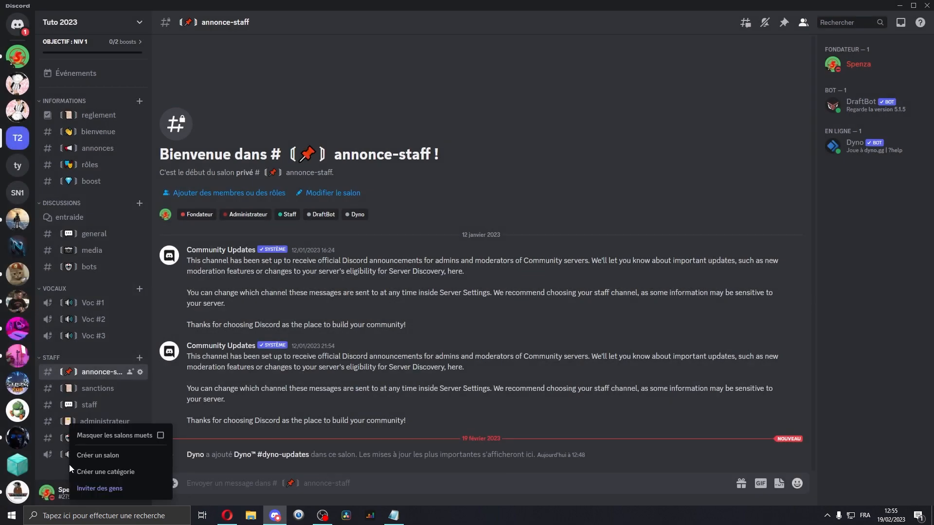
click(114, 472)
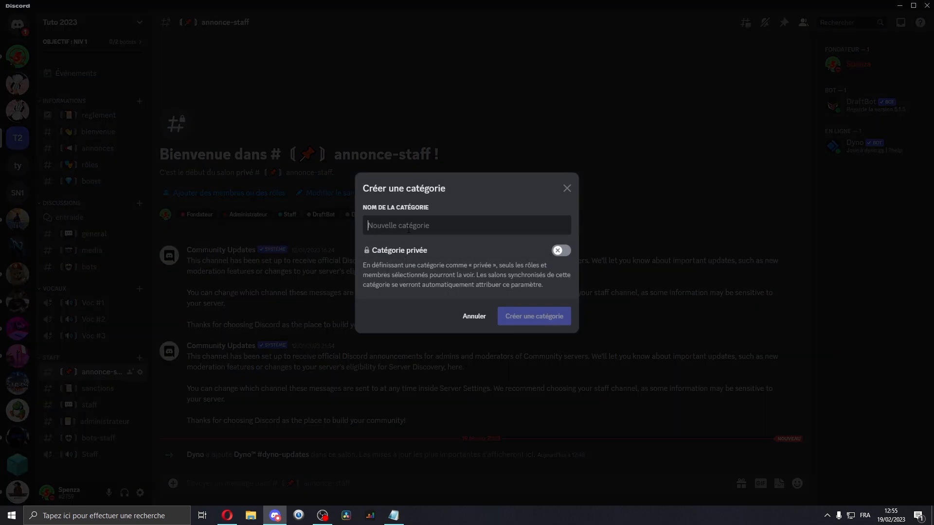
text(Logs)
key(Return)
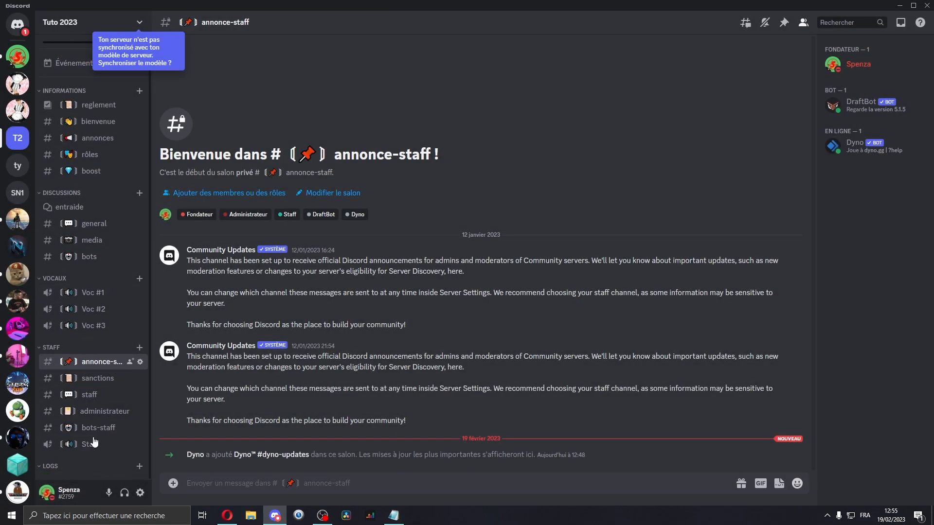
Create a text channel named mods-logs inside the Logs category.
click(140, 467)
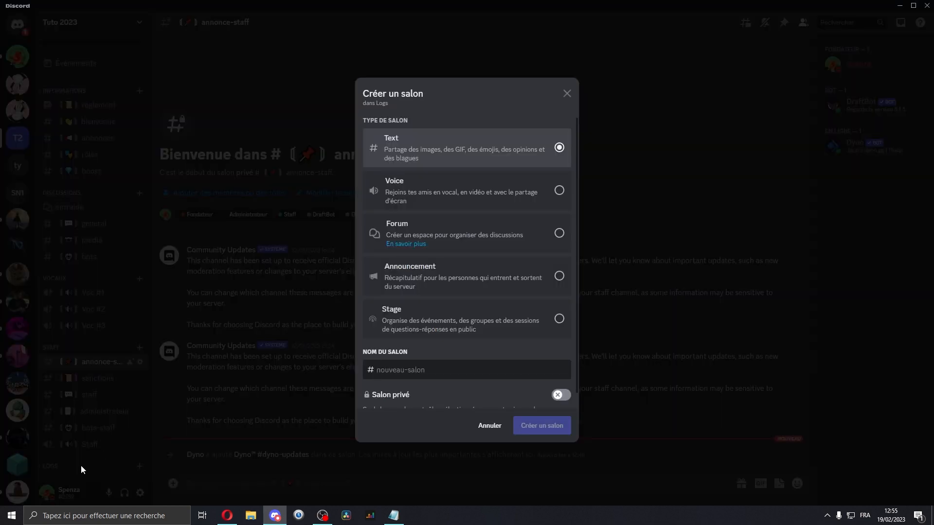
click(81, 470)
click(139, 466)
text(mods-logs)
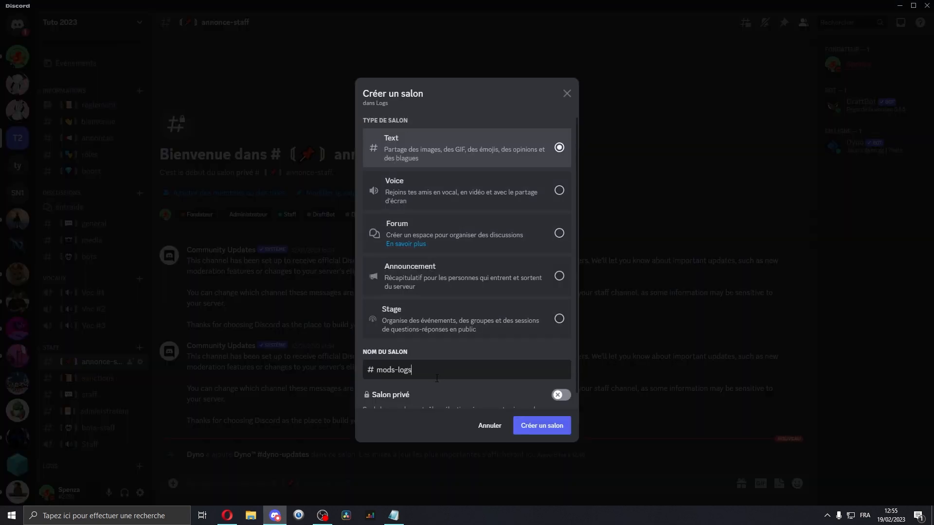
drag(385, 376, 395, 377)
click(423, 374)
double_click(406, 374)
drag(376, 373, 391, 373)
click(419, 374)
click(542, 426)
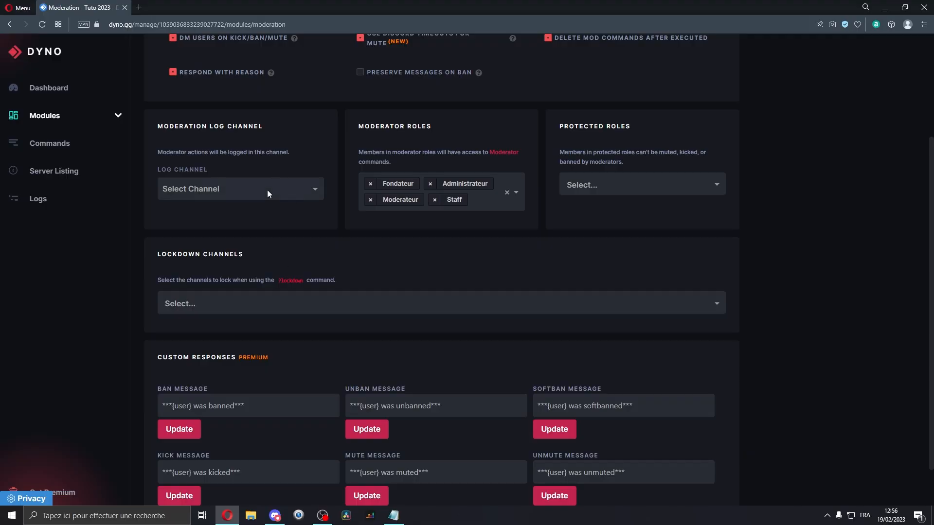
Back in the Dyno dashboard, set the moderation log channel to mods-logs.
click(267, 189)
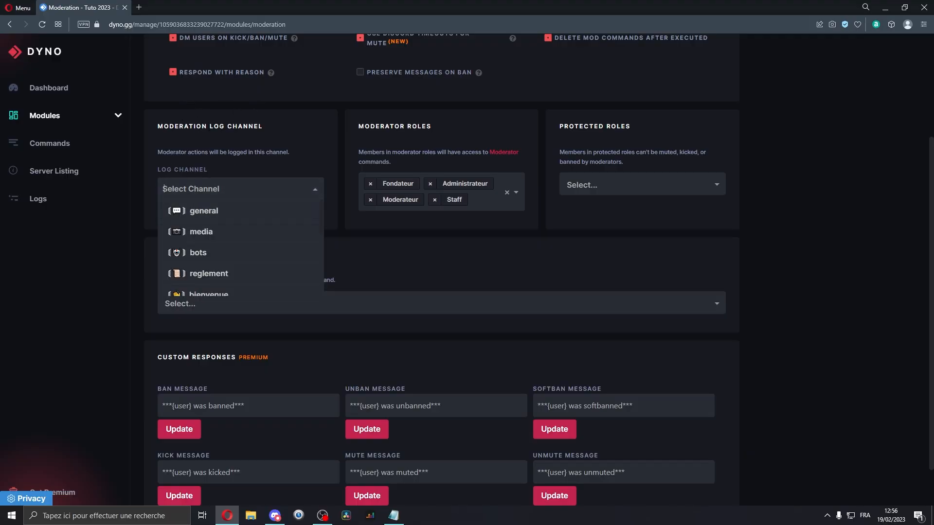
scroll(250, 265, down, 3)
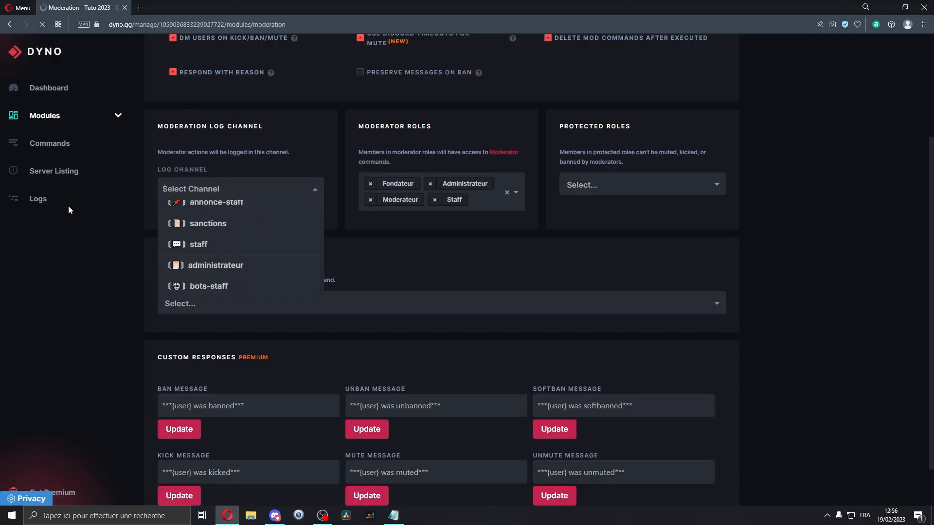
click(308, 255)
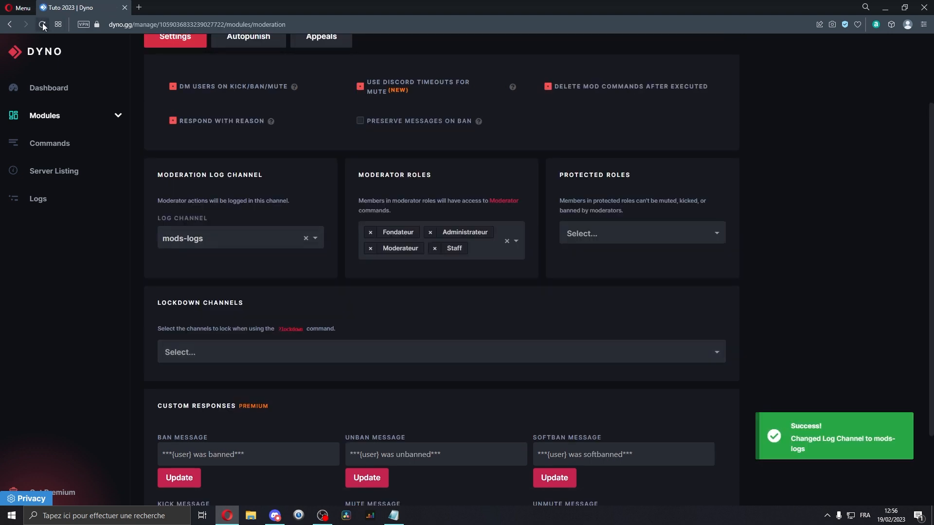
Add general, media and bots as lockdown channels.
scroll(179, 211, down, 2)
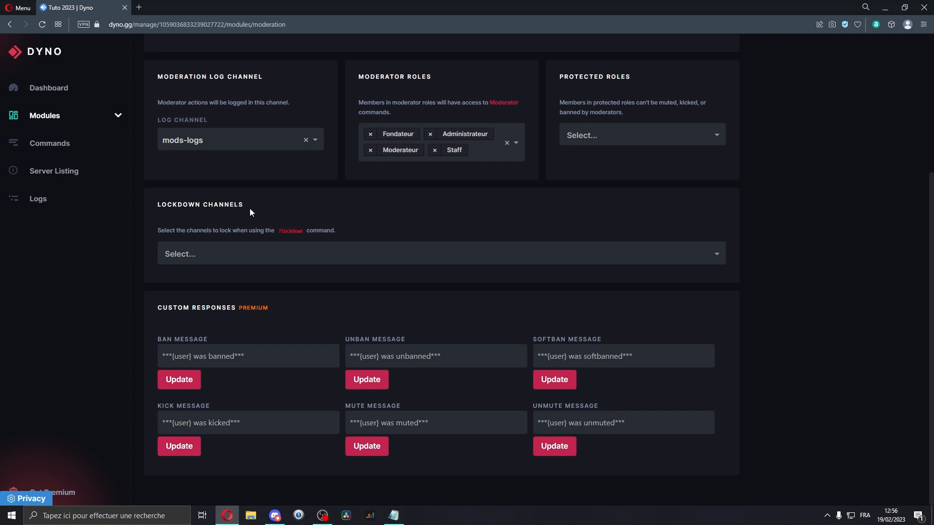
click(268, 255)
click(272, 275)
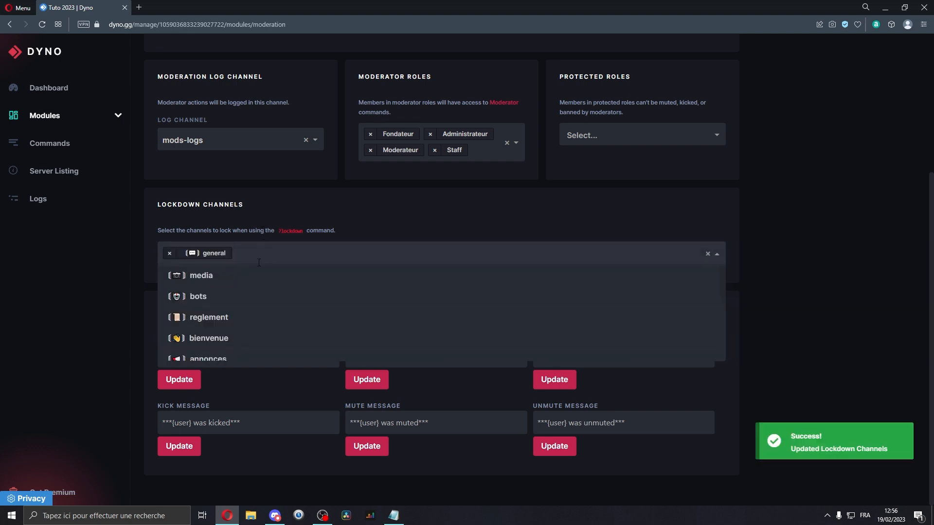
click(242, 282)
click(271, 282)
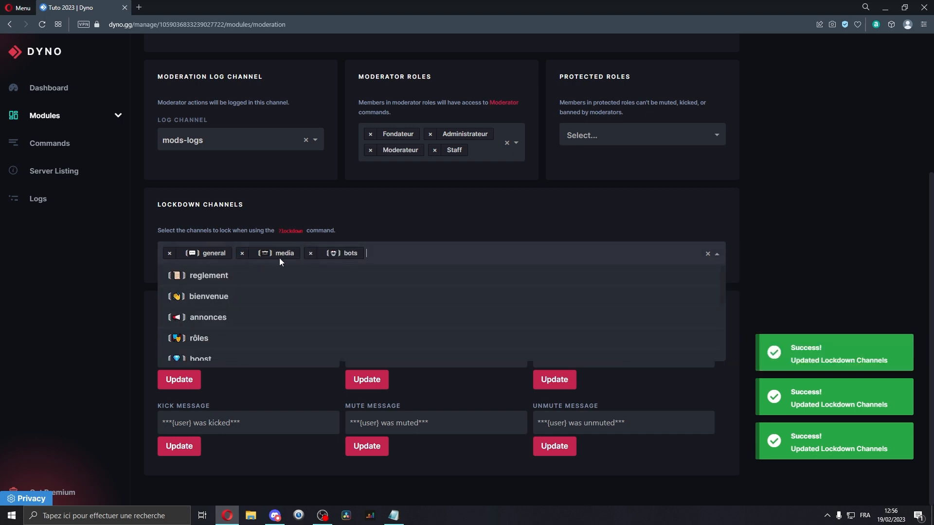
scroll(247, 347, down, 1)
scroll(247, 341, up, 1)
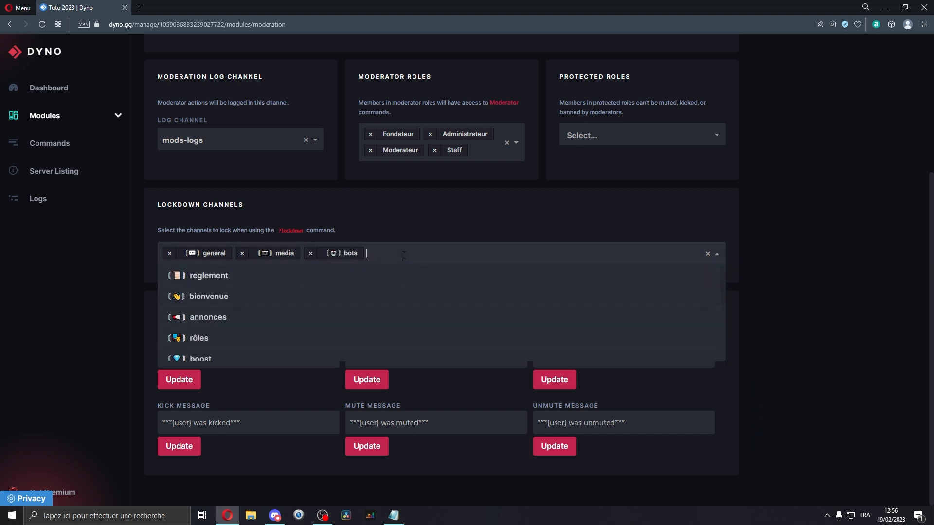
click(107, 289)
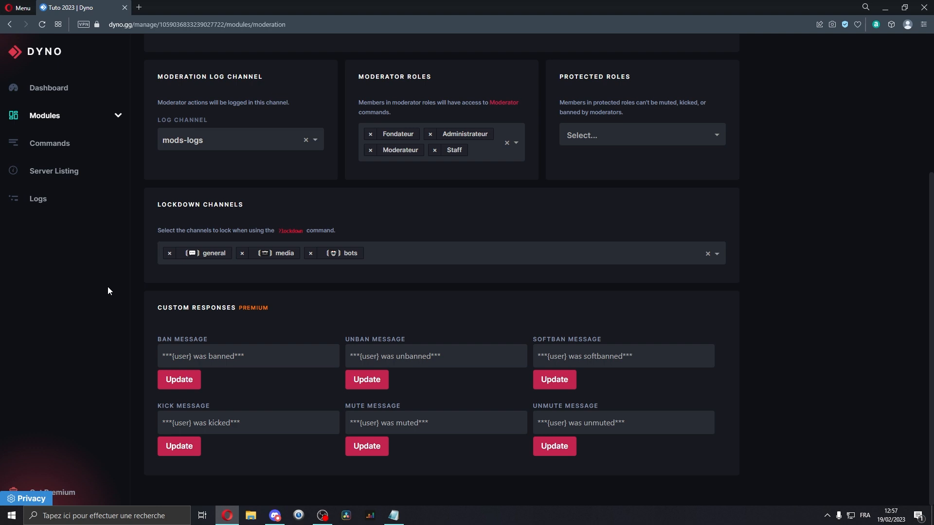
Open the Autopunish tab and set the warning threshold to 2.
scroll(107, 287, up, 5)
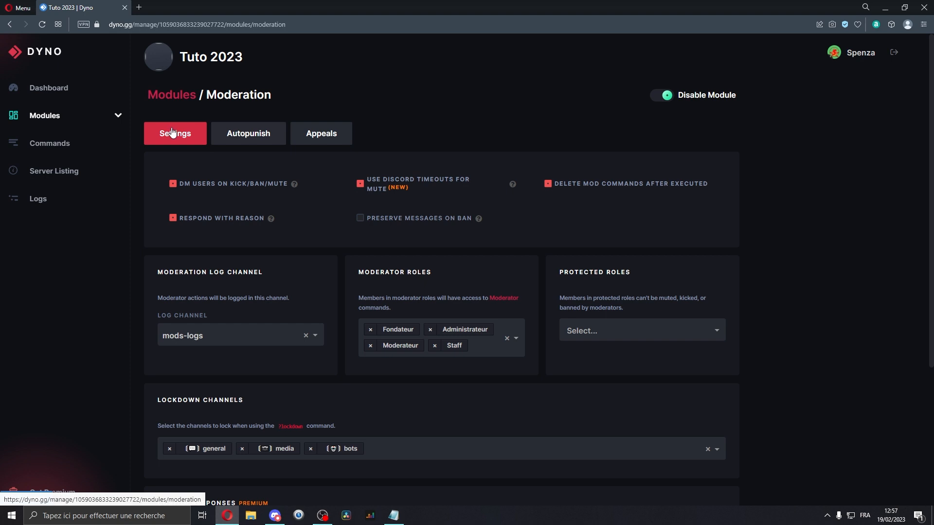
click(267, 141)
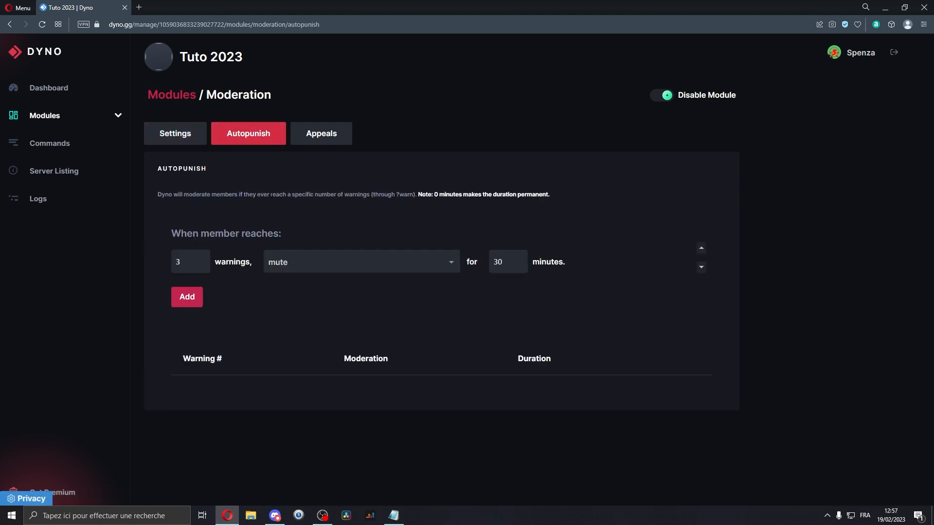
double_click(180, 262)
click(411, 267)
click(414, 269)
drag(191, 263, 125, 262)
click(426, 262)
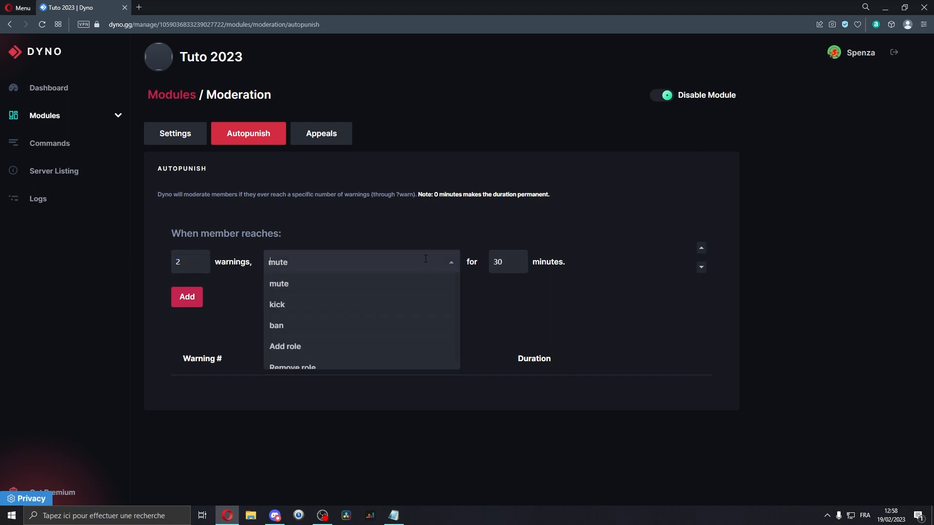
Add an autopunish rule that mutes members for 120 minutes at 2 warnings.
double_click(509, 263)
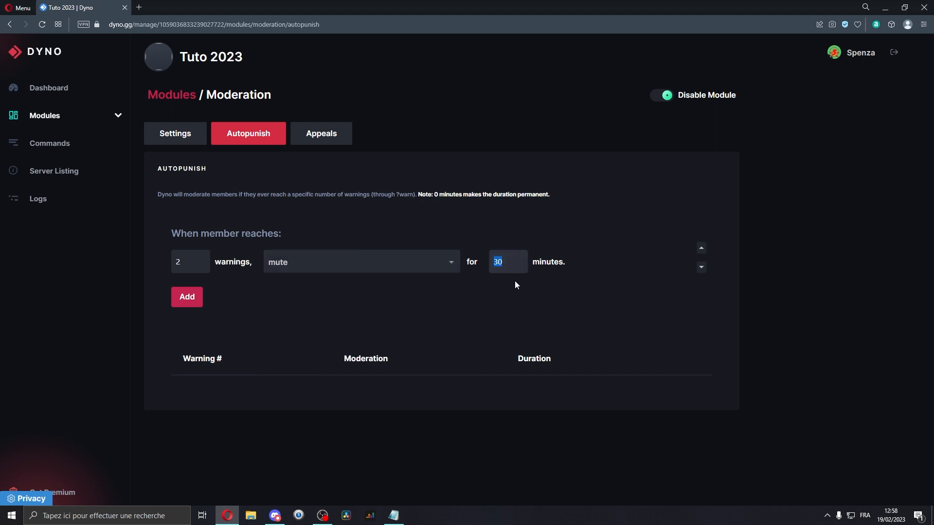
click(449, 267)
click(323, 305)
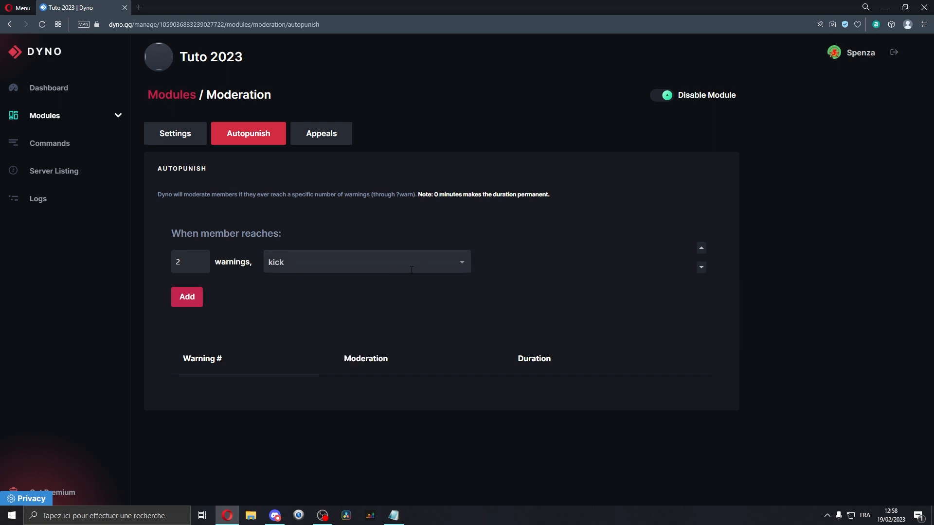
click(409, 269)
scroll(298, 319, down, 1)
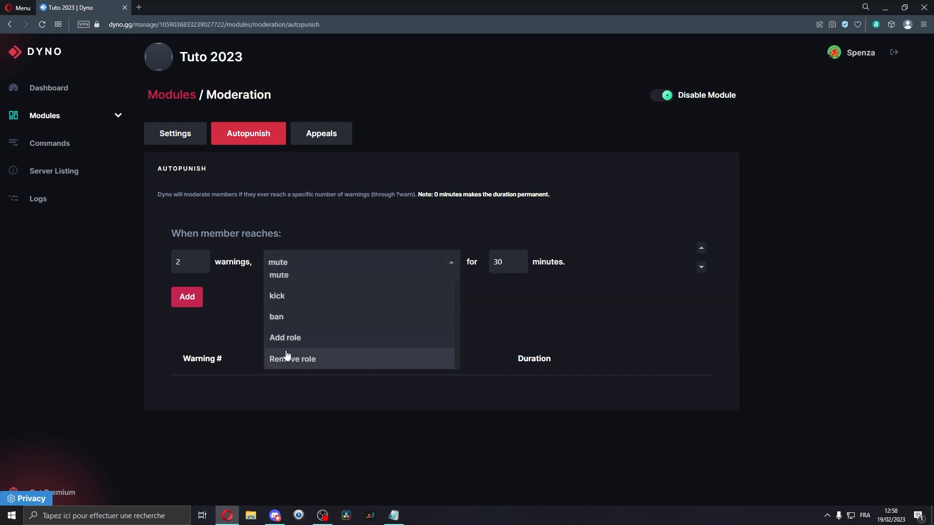
scroll(291, 321, up, 1)
double_click(179, 263)
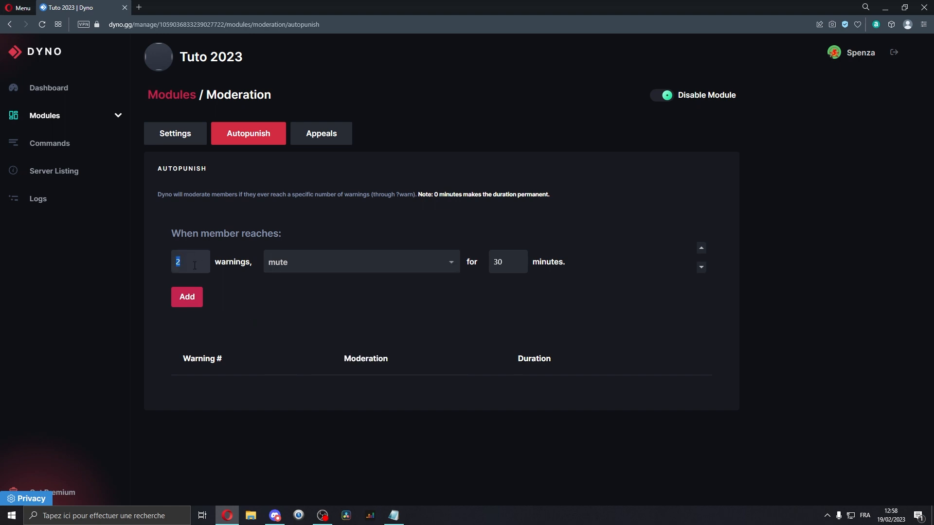
click(261, 264)
key(BackSpace)
key(BackSpace)
text(120)
click(189, 296)
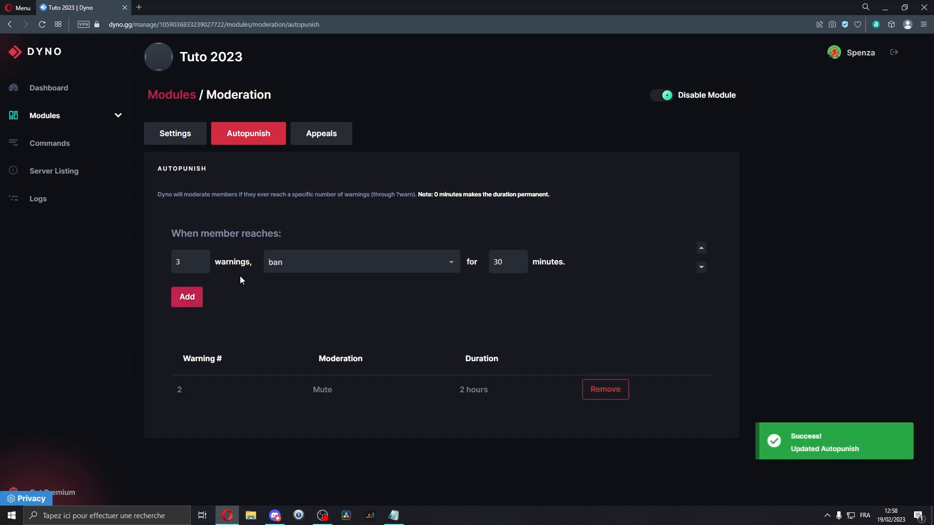
Add an autopunish rule that bans members for 10080 minutes at 3 warnings.
click(292, 265)
click(302, 323)
drag(493, 262, 518, 305)
text(10)
click(522, 293)
click(519, 294)
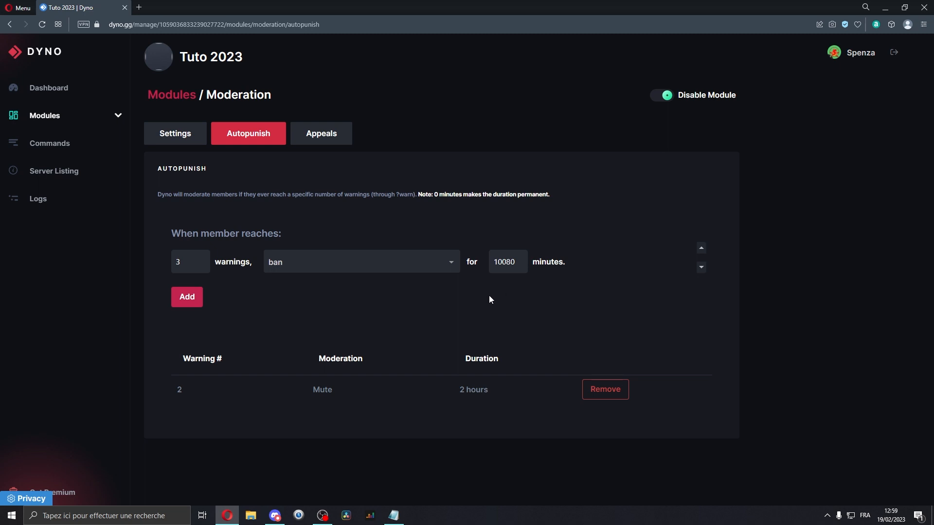
click(187, 297)
Add an autopunish rule that bans members for 43200 minutes at 4 warnings.
double_click(193, 258)
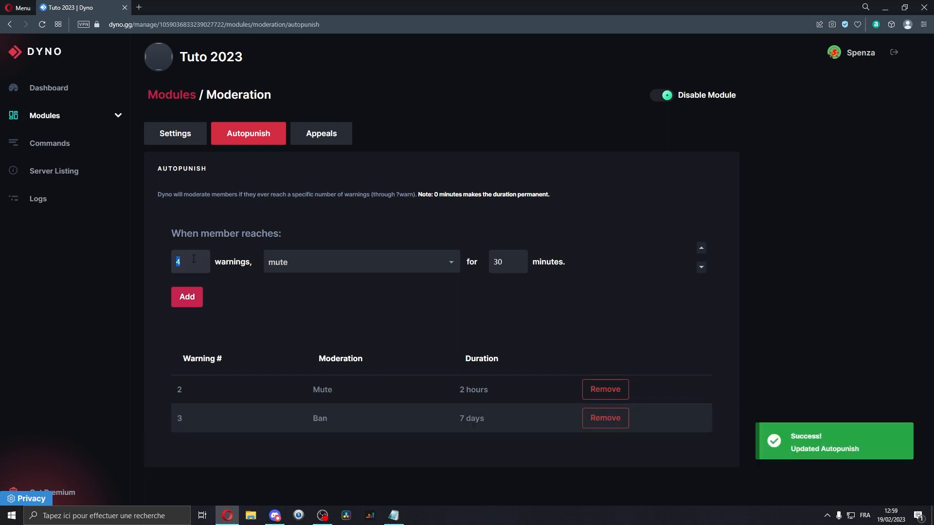
click(296, 262)
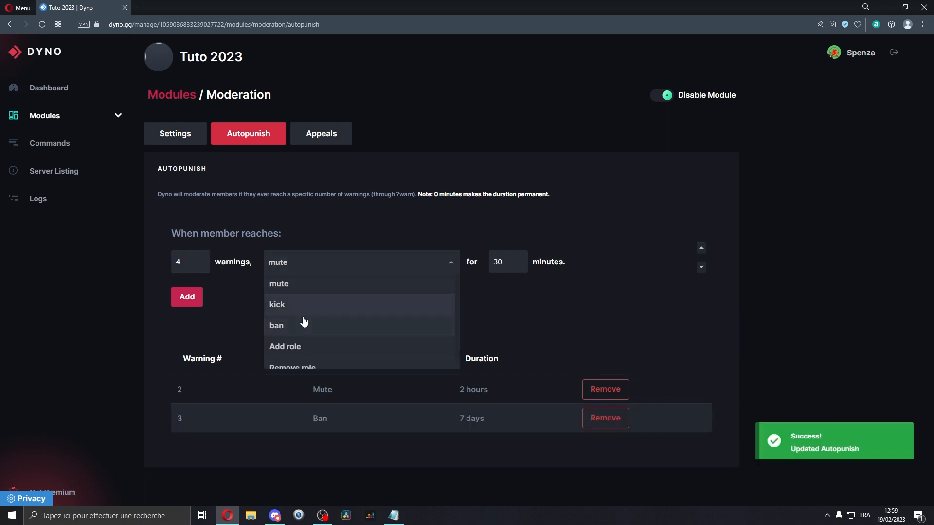
click(305, 324)
double_click(506, 262)
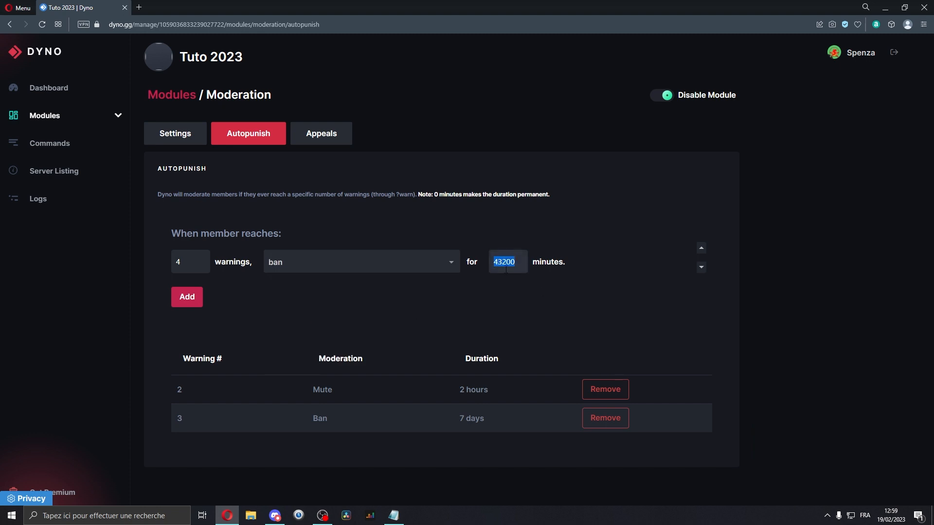
drag(503, 263, 531, 273)
click(189, 297)
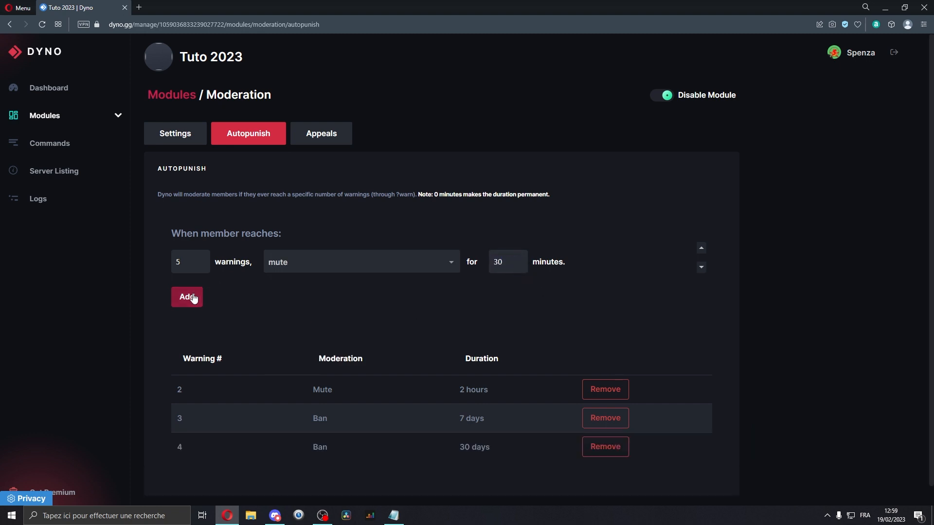
Open the Appeals tab and start creating a new appeal form.
click(337, 137)
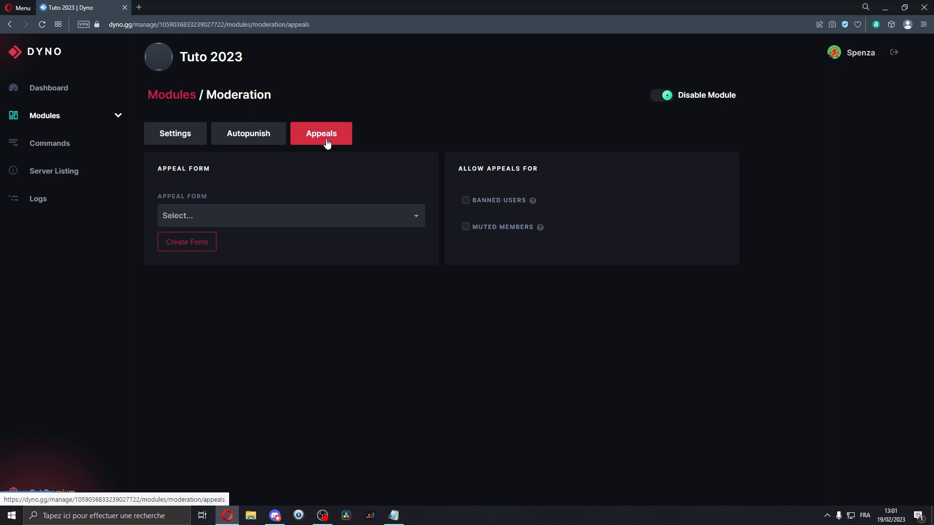
click(288, 217)
click(213, 250)
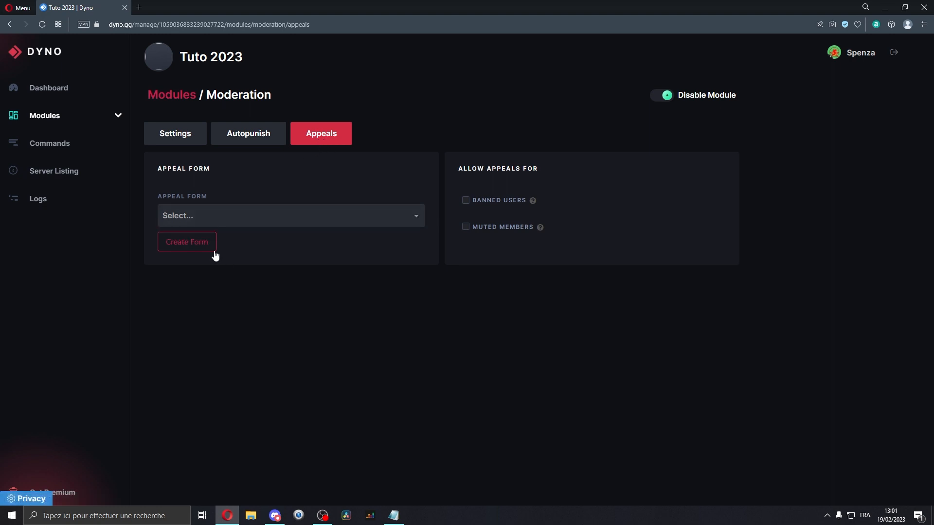
click(210, 281)
click(188, 246)
scroll(531, 278, down, 6)
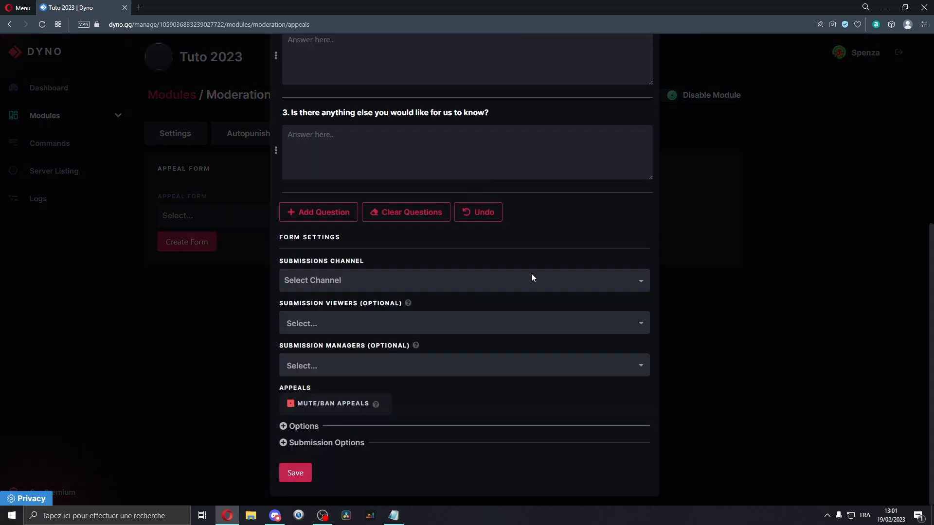
scroll(519, 308, up, 6)
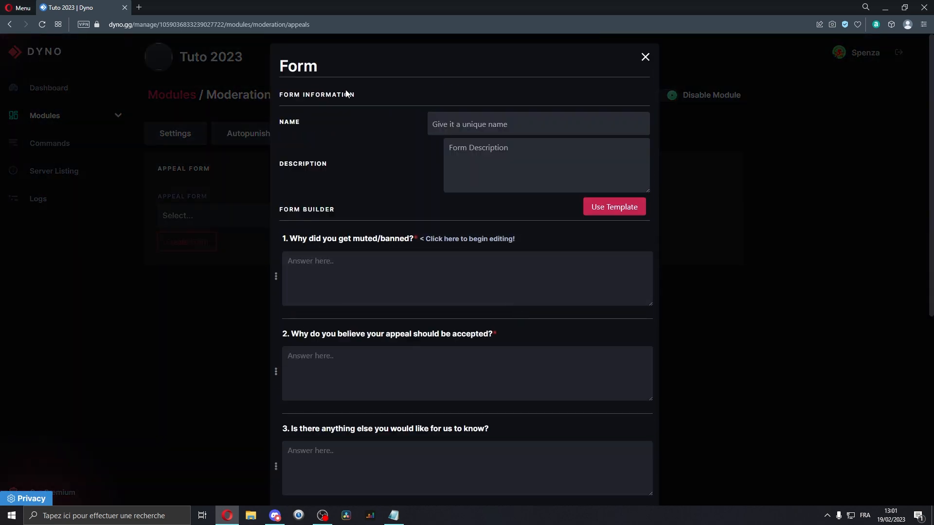
Name the new appeal form Demande deban/unmute.
double_click(294, 67)
click(346, 130)
scroll(346, 130, down, 1)
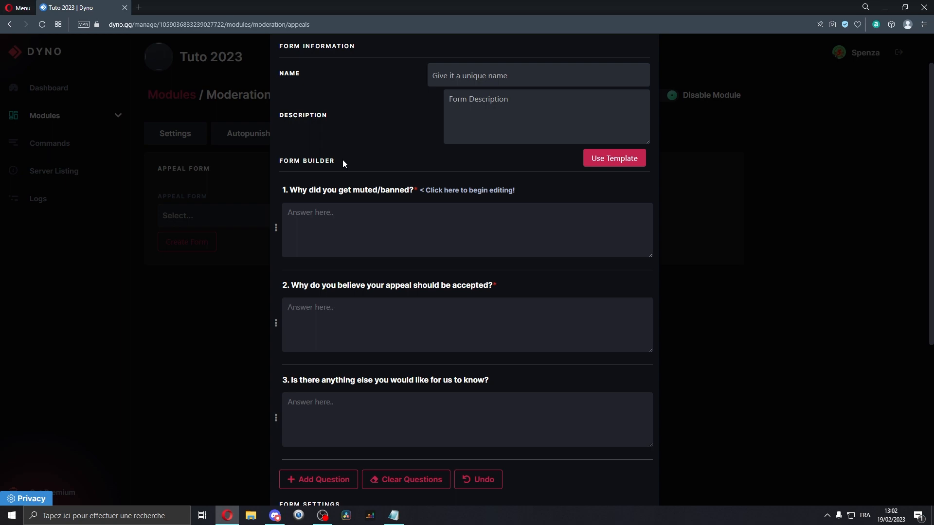
scroll(302, 184, down, 5)
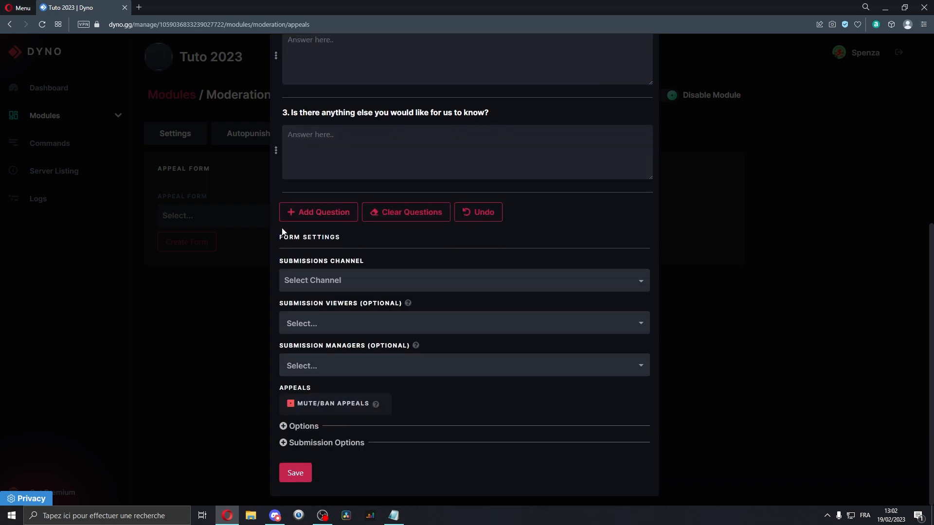
scroll(300, 122, up, 6)
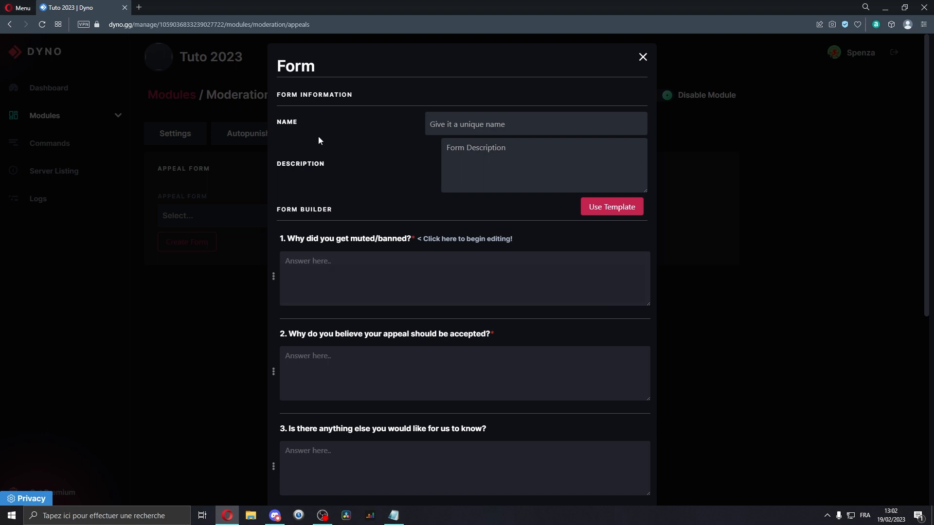
double_click(331, 124)
click(331, 126)
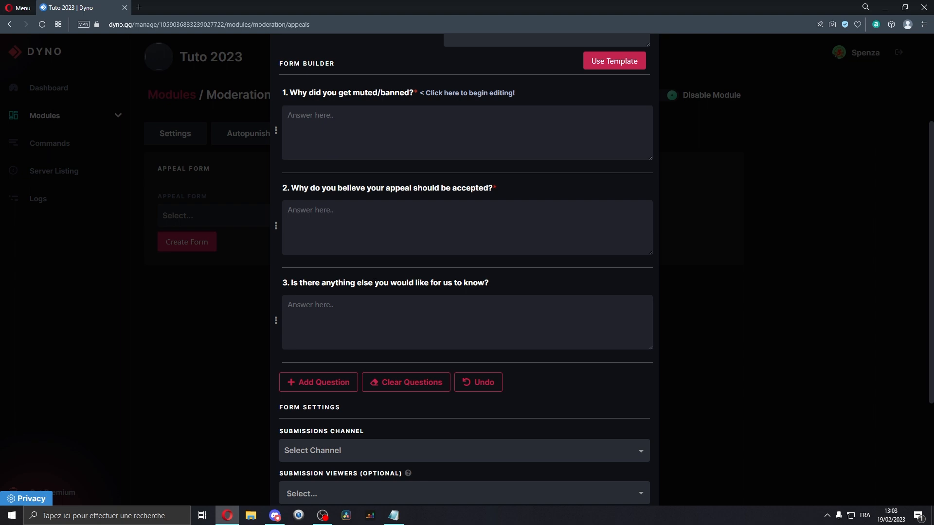
Set the form's submissions channel to staff.
scroll(465, 243, down, 3)
drag(289, 237, 342, 242)
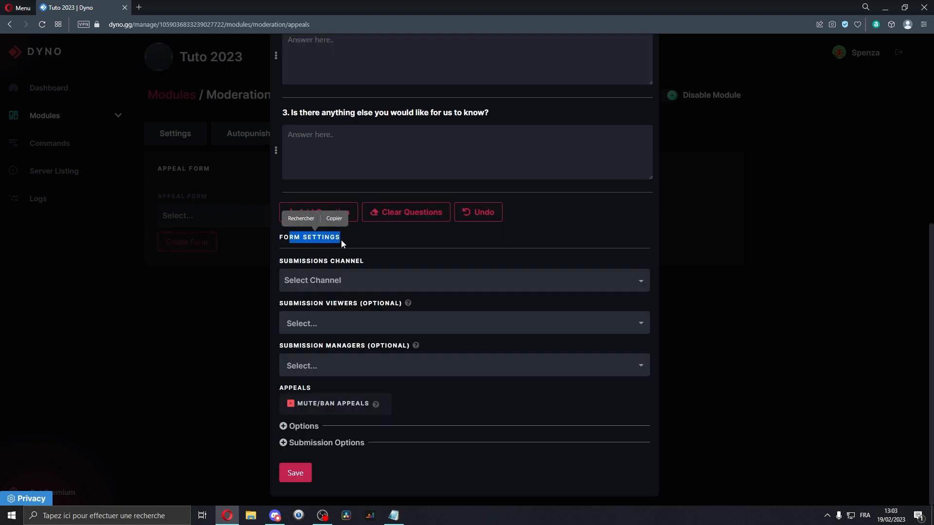
click(326, 241)
triple_click(317, 265)
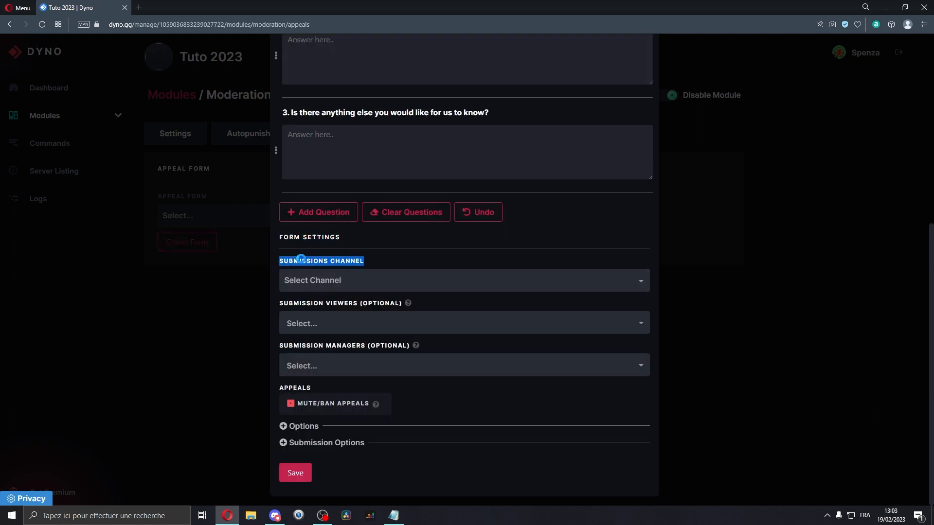
click(318, 264)
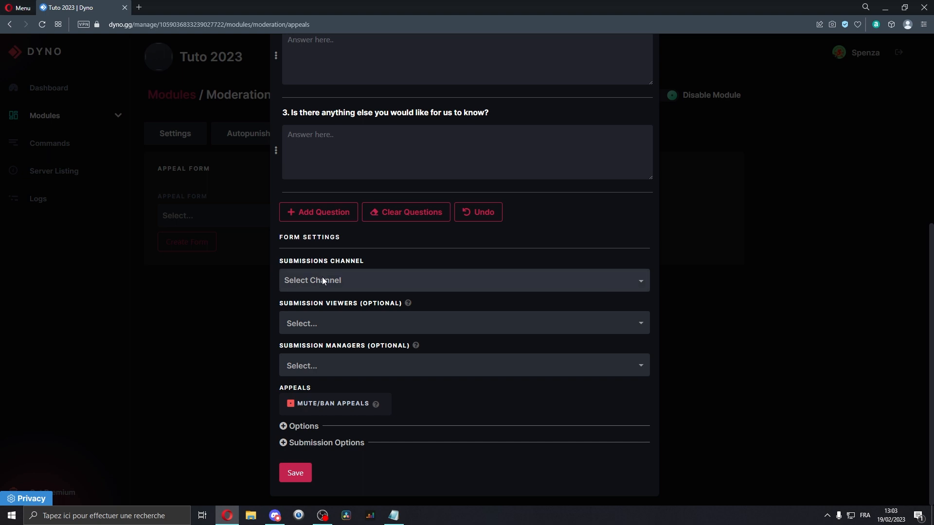
click(322, 276)
click(346, 312)
Set submission viewers to Moderateur and submission managers to Administrateur, then save the appeal form.
click(340, 323)
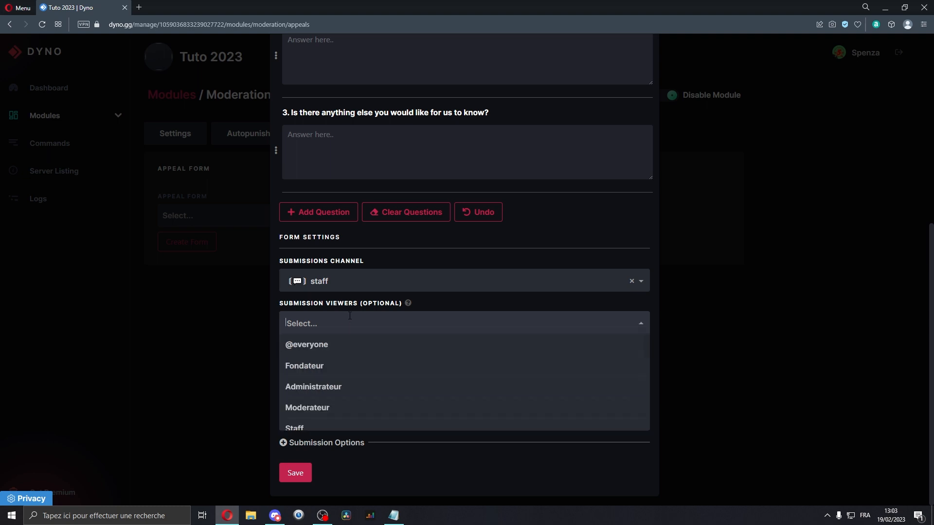
click(341, 407)
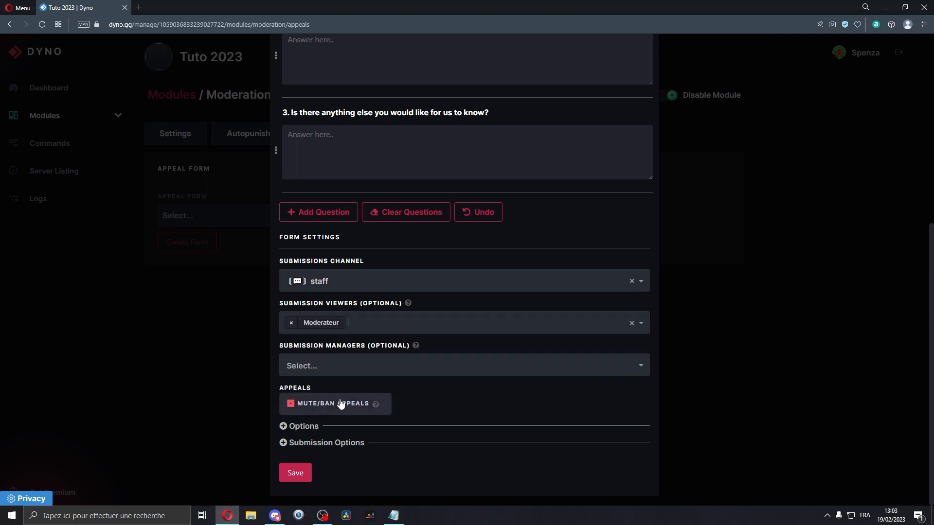
double_click(342, 346)
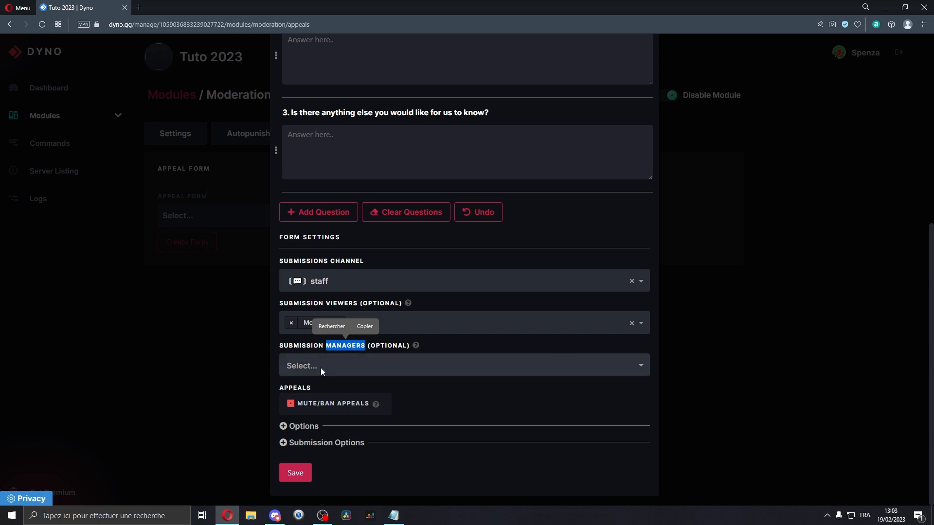
click(427, 363)
click(335, 414)
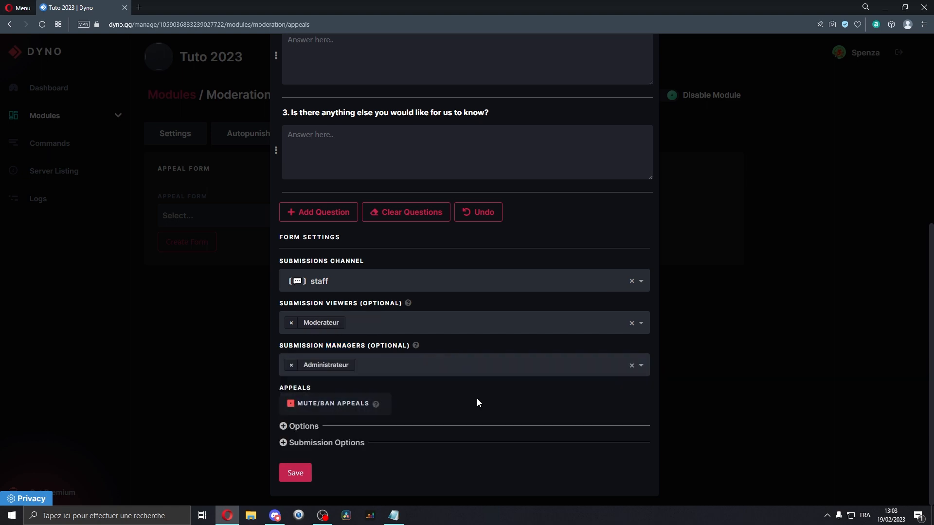
drag(294, 303, 362, 305)
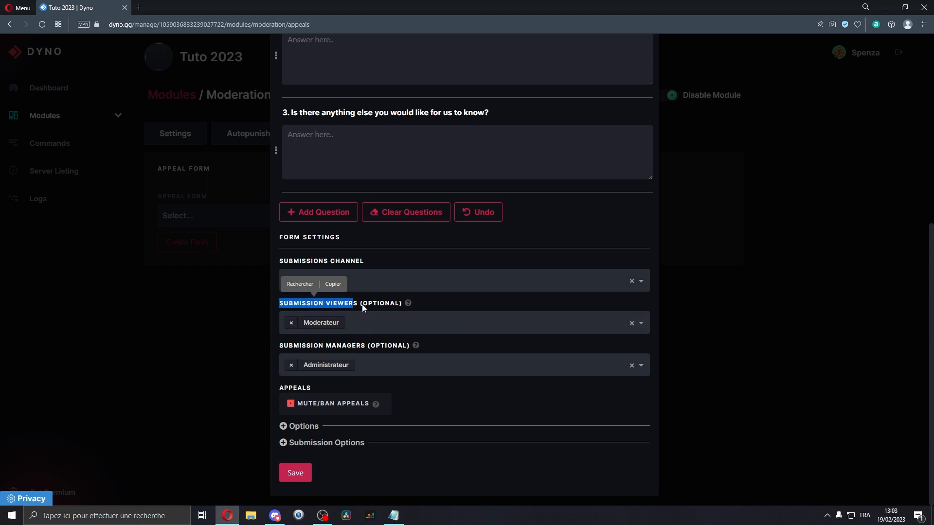
click(296, 473)
Select Demande deban/unmute as the appeal form and allow appeals for banned users and muted members.
drag(167, 197, 232, 195)
click(230, 197)
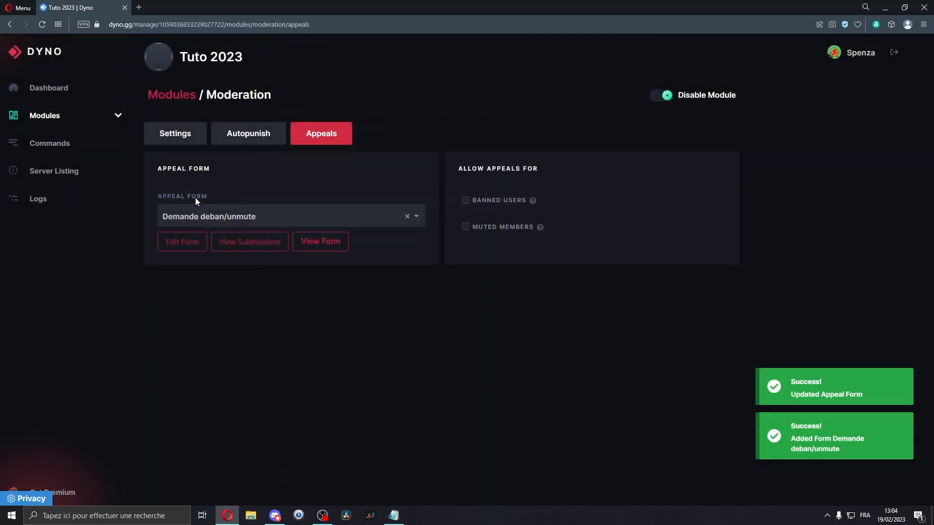
drag(167, 197, 196, 197)
click(231, 218)
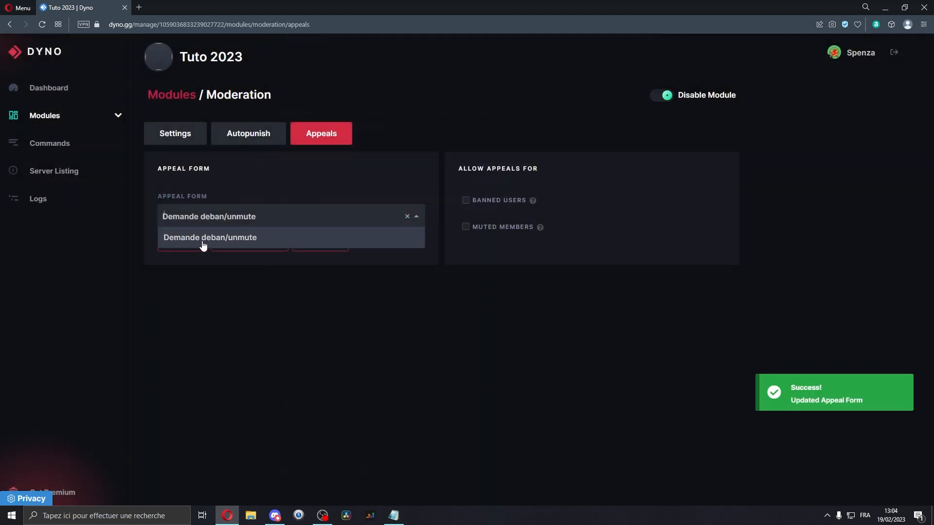
click(236, 238)
drag(458, 168, 538, 168)
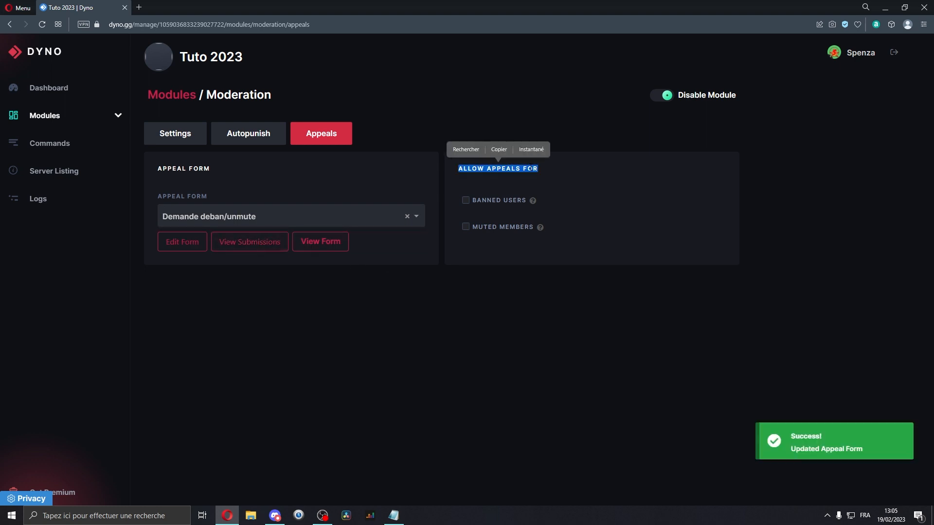
click(532, 168)
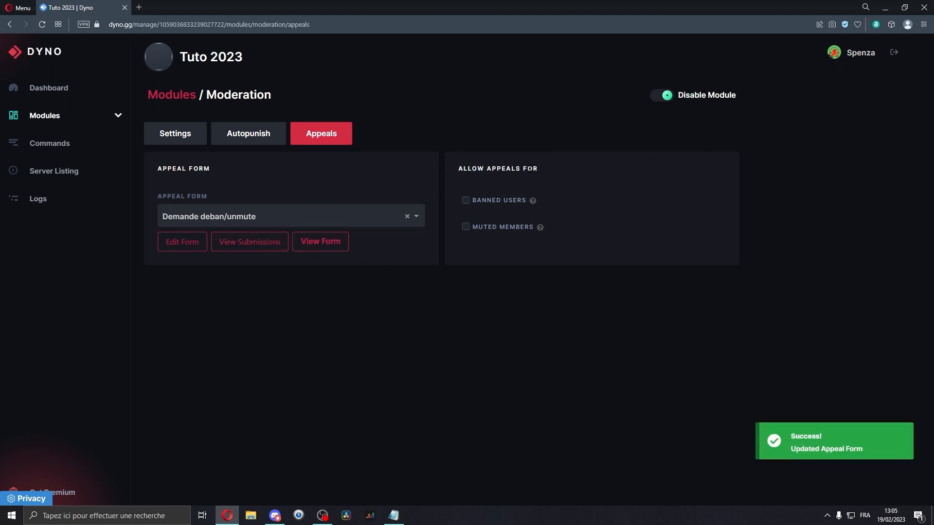
click(502, 205)
click(491, 233)
click(489, 227)
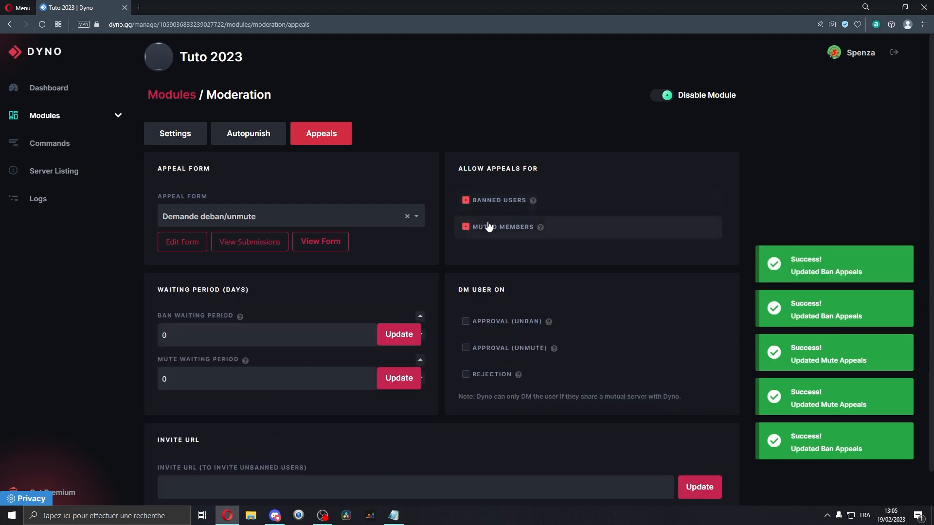
click(508, 204)
click(502, 226)
click(500, 203)
click(505, 224)
Enable direct messages to users on unban approval, unmute approval and rejection.
scroll(203, 297, down, 1)
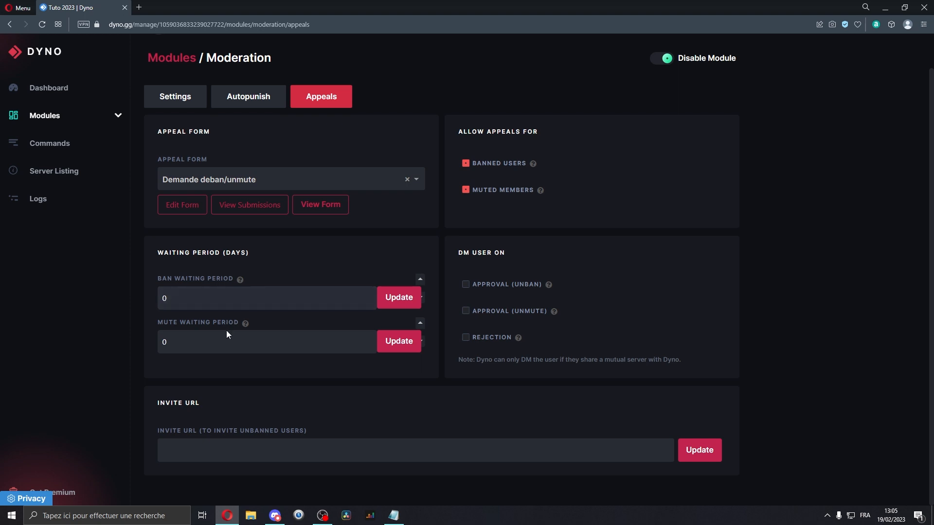
double_click(481, 253)
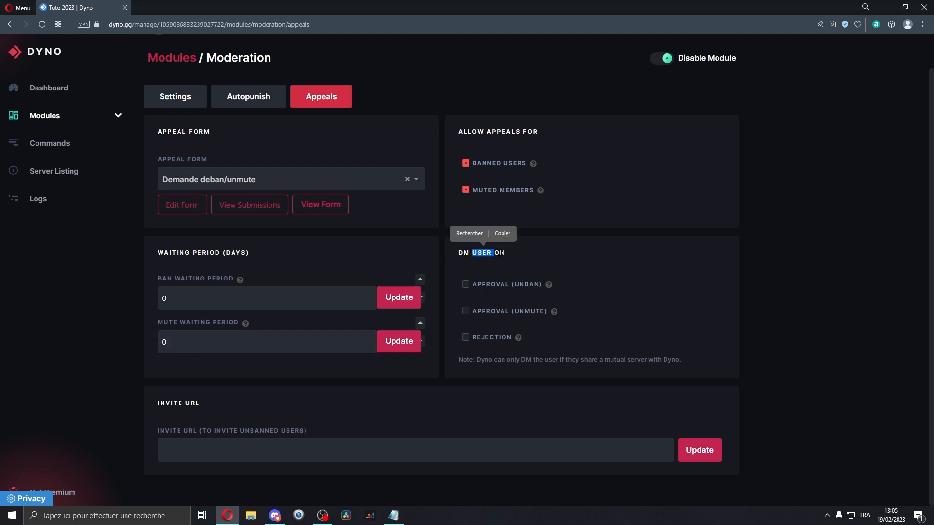
click(498, 287)
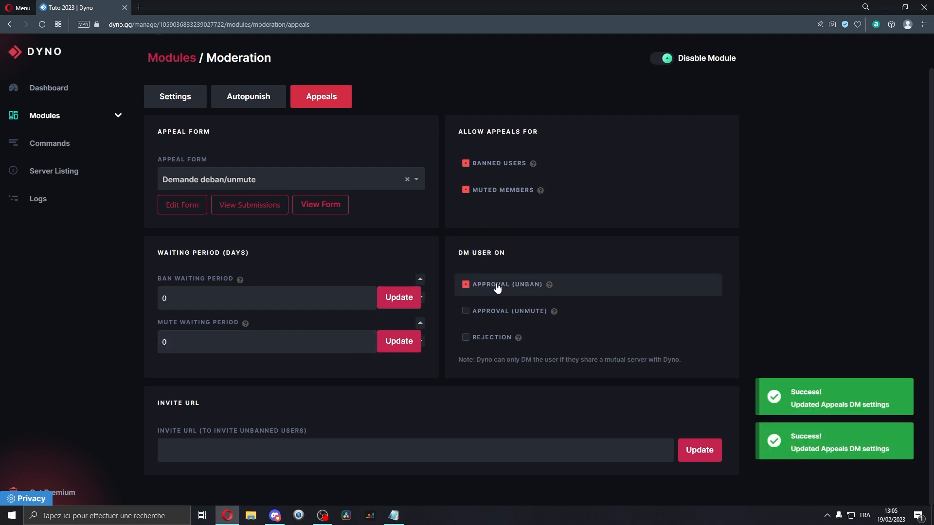
click(482, 319)
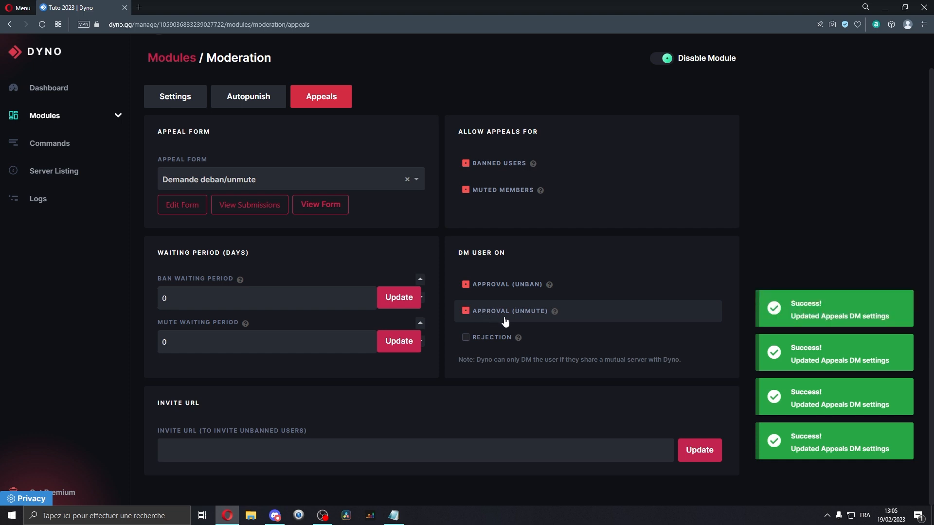
click(481, 343)
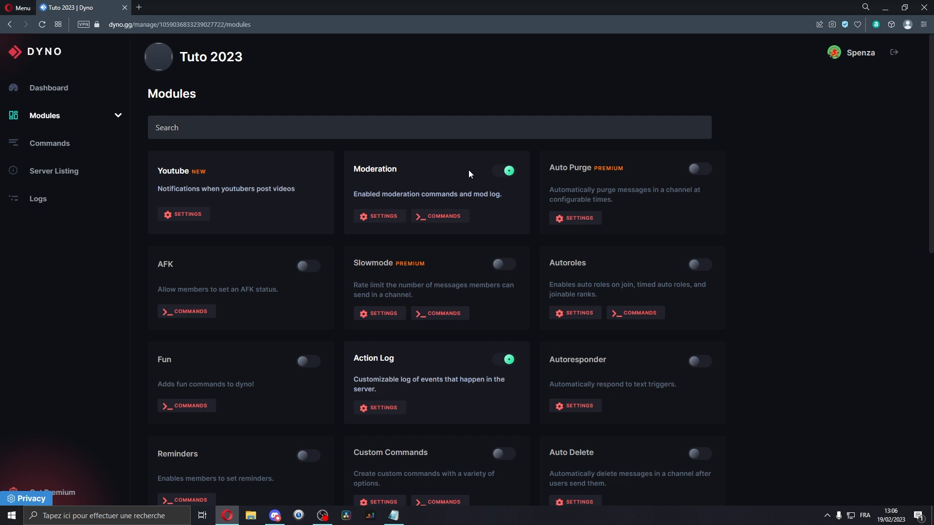
Open the Action Log module's settings and review its log channel and event options.
scroll(469, 170, down, 3)
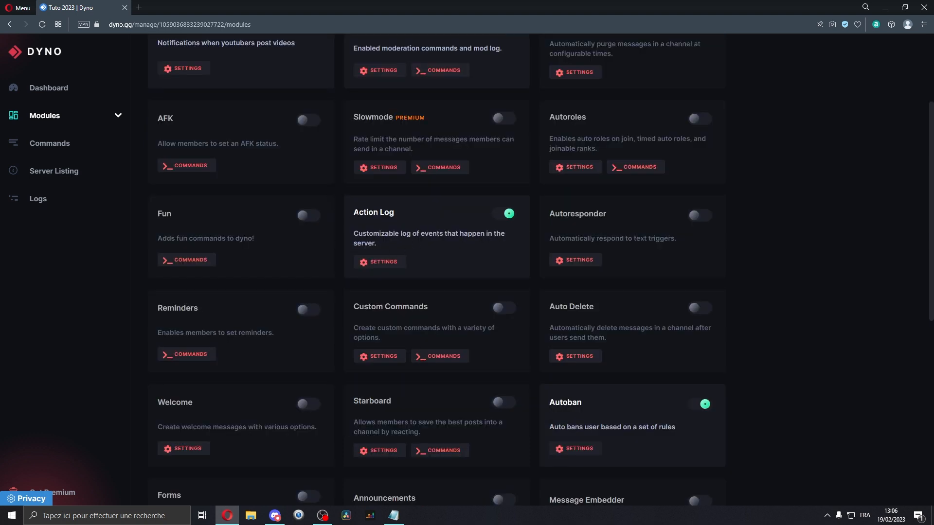
drag(353, 212, 395, 218)
click(390, 260)
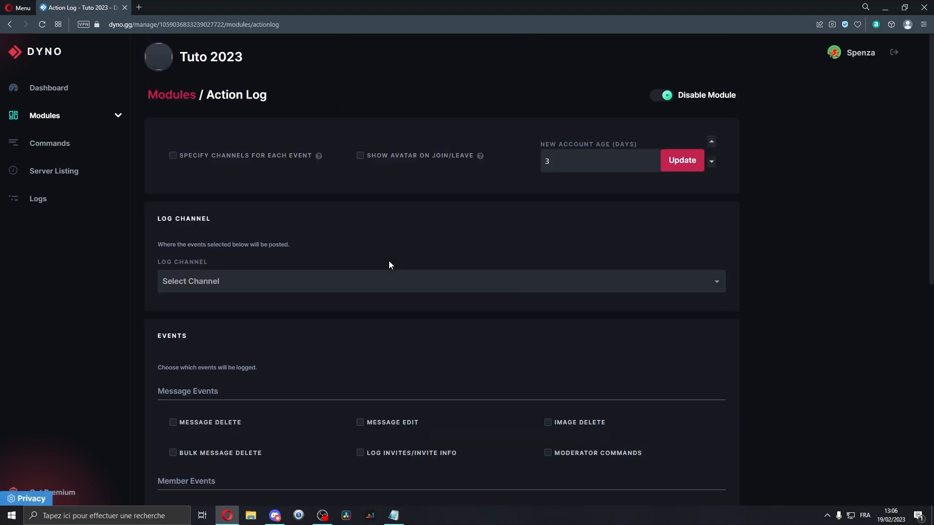
scroll(297, 231, down, 15)
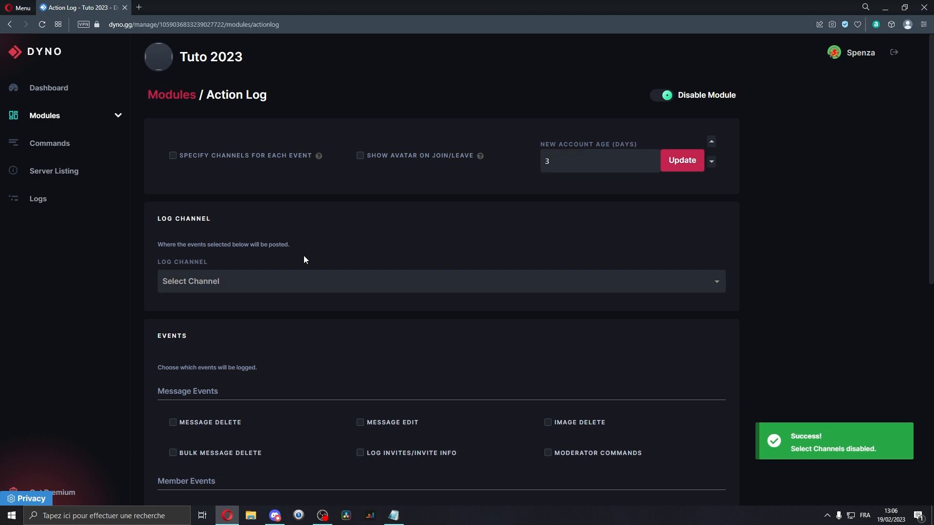
scroll(304, 255, down, 7)
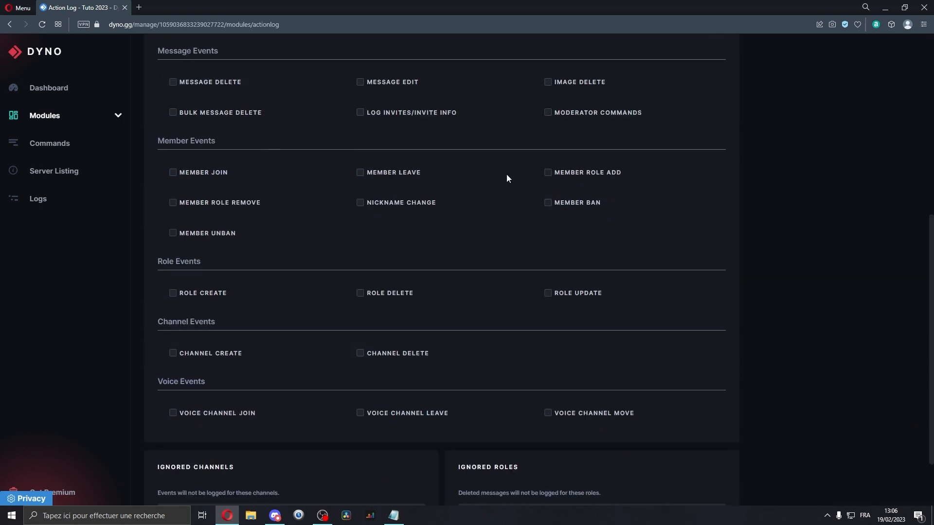
scroll(366, 148, up, 7)
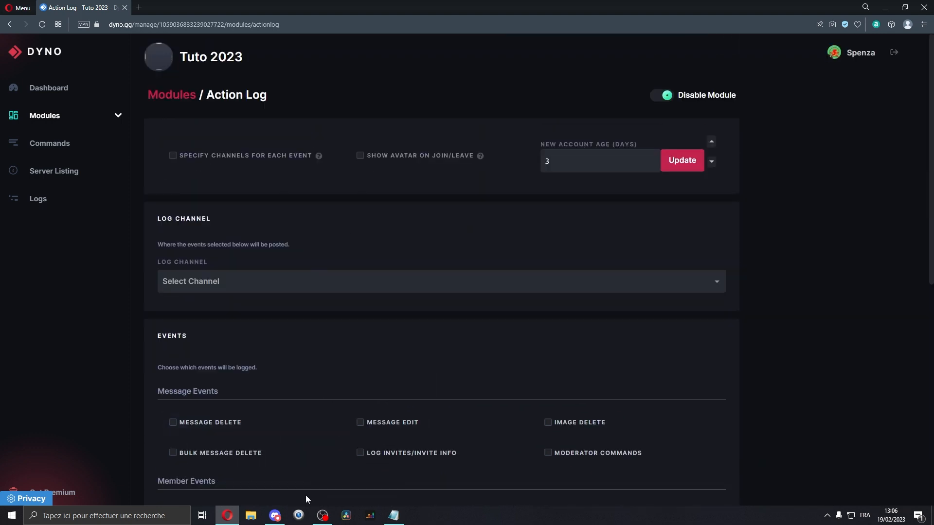
Enable specifying a separate log channel for each event in the Action Log module.
click(274, 516)
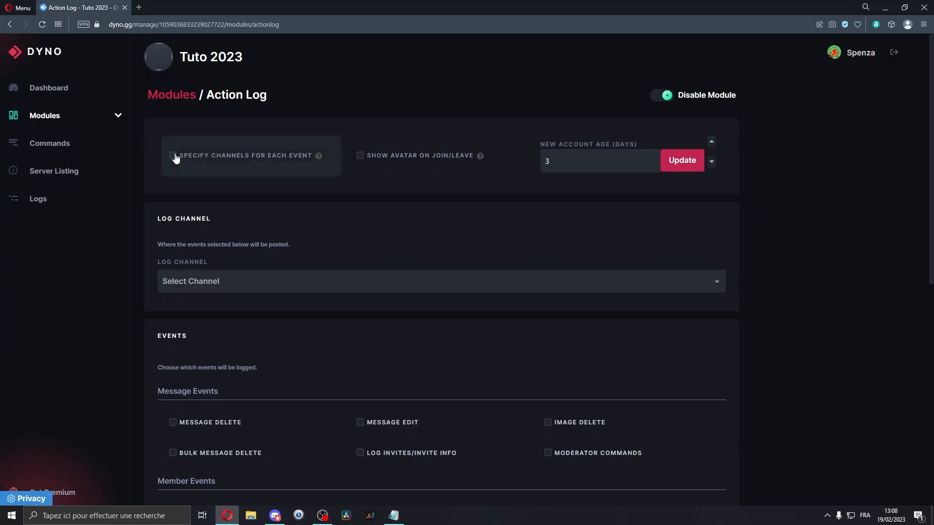
click(282, 162)
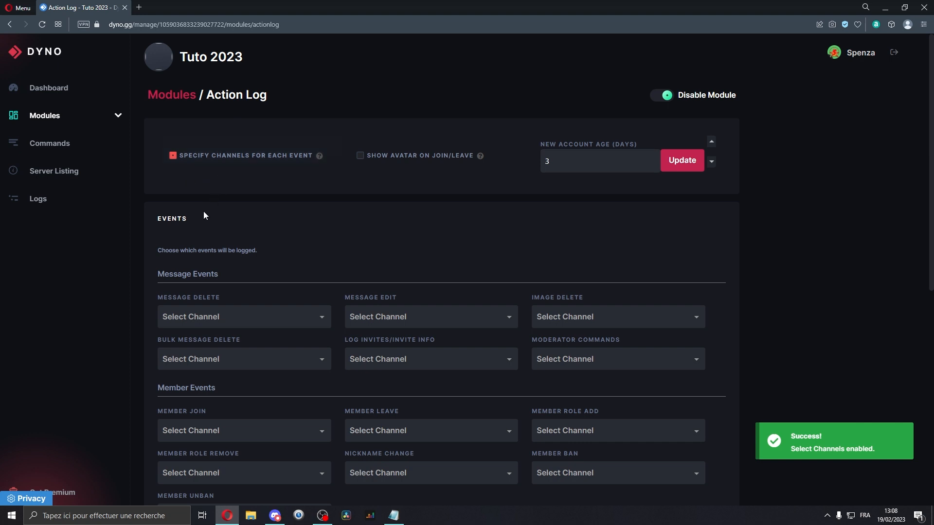
Review the per-event log channel selectors for message, member, role, channel and voice events.
scroll(202, 209, down, 4)
click(201, 124)
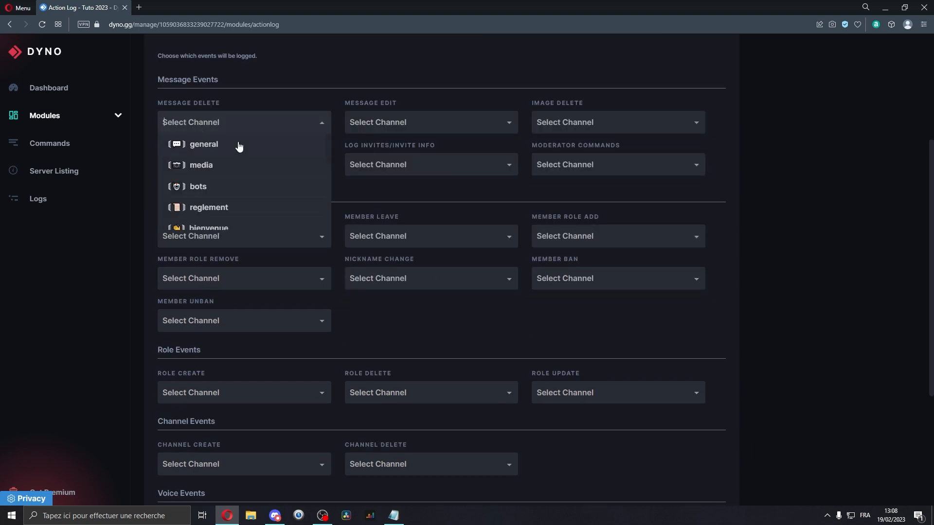
click(218, 97)
scroll(180, 194, up, 2)
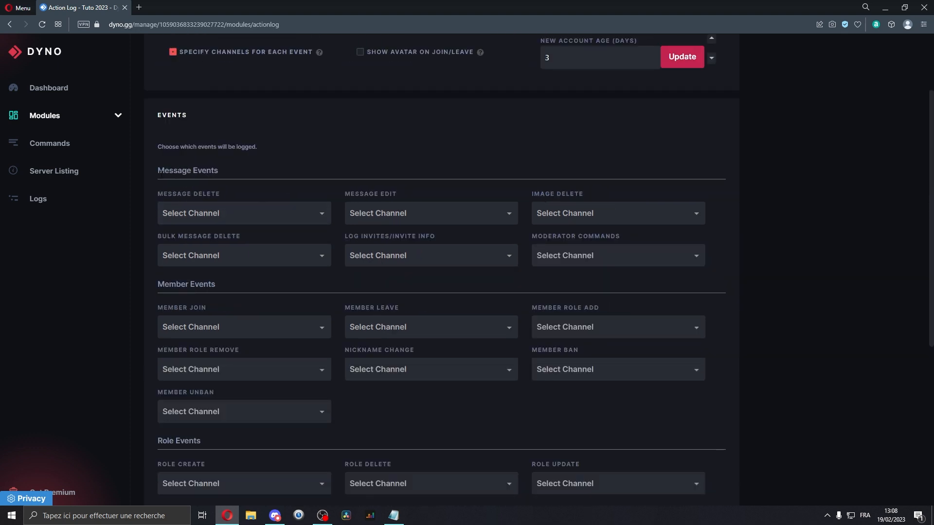
drag(156, 171, 216, 177)
click(174, 182)
scroll(211, 212, down, 2)
drag(165, 187, 232, 191)
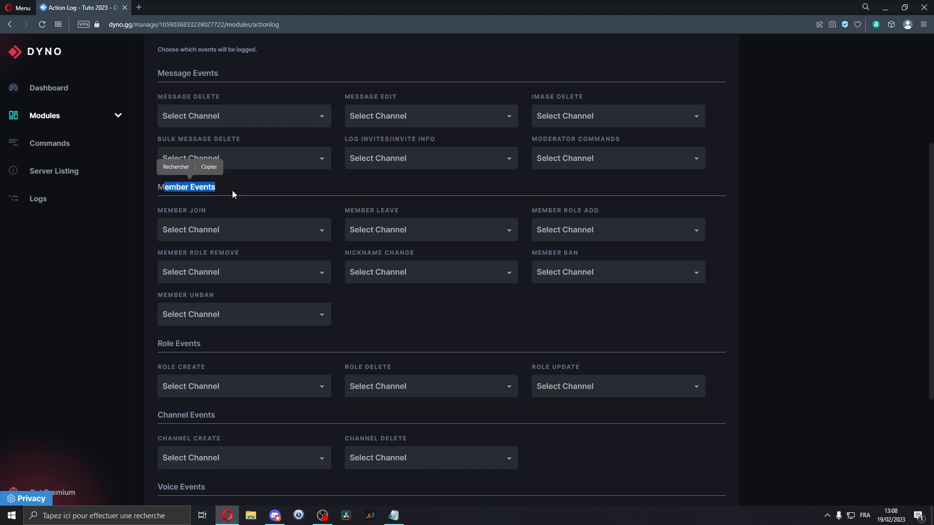
click(219, 204)
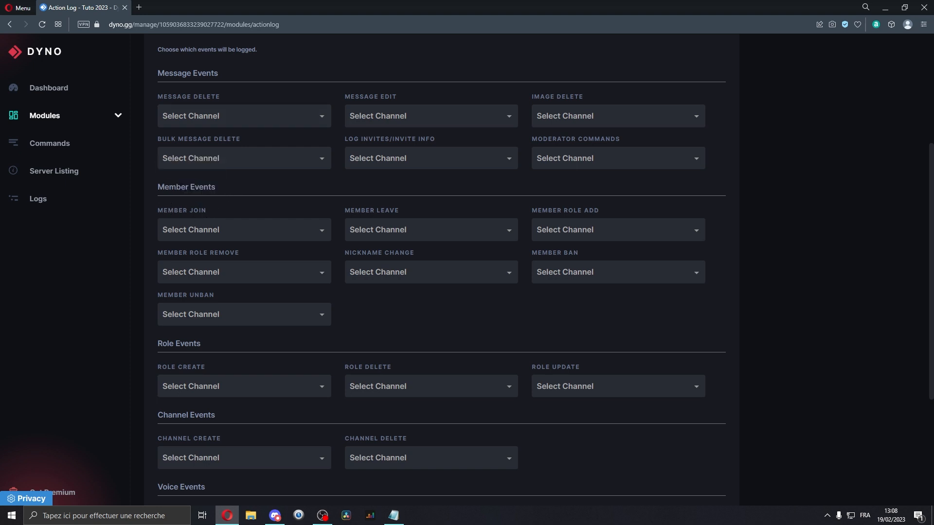
scroll(233, 200, down, 3)
drag(172, 197, 234, 199)
click(223, 208)
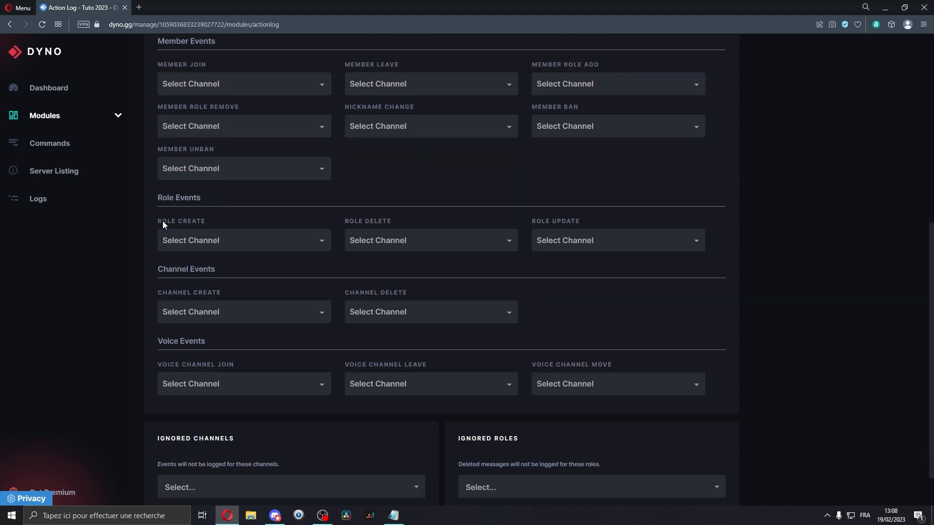
click(157, 311)
click(141, 310)
drag(151, 341, 235, 355)
click(232, 358)
scroll(228, 379, up, 7)
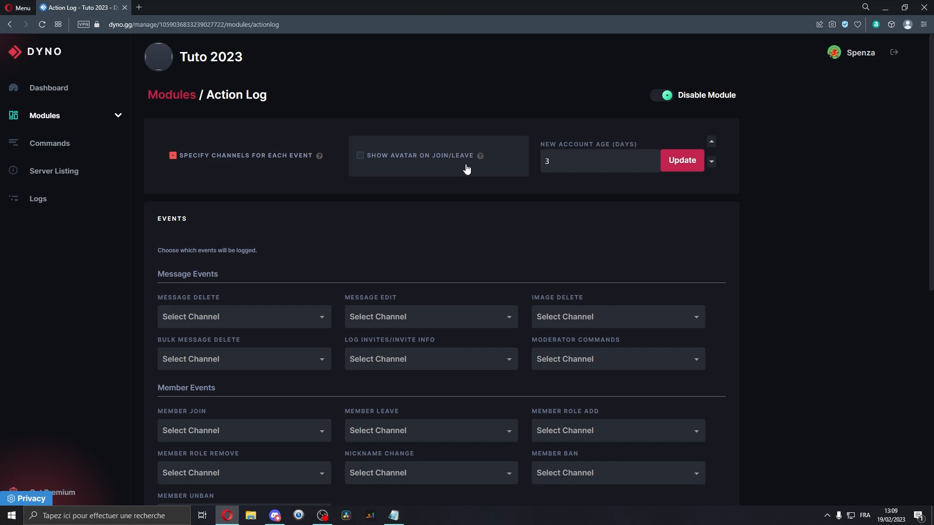
scroll(466, 168, down, 7)
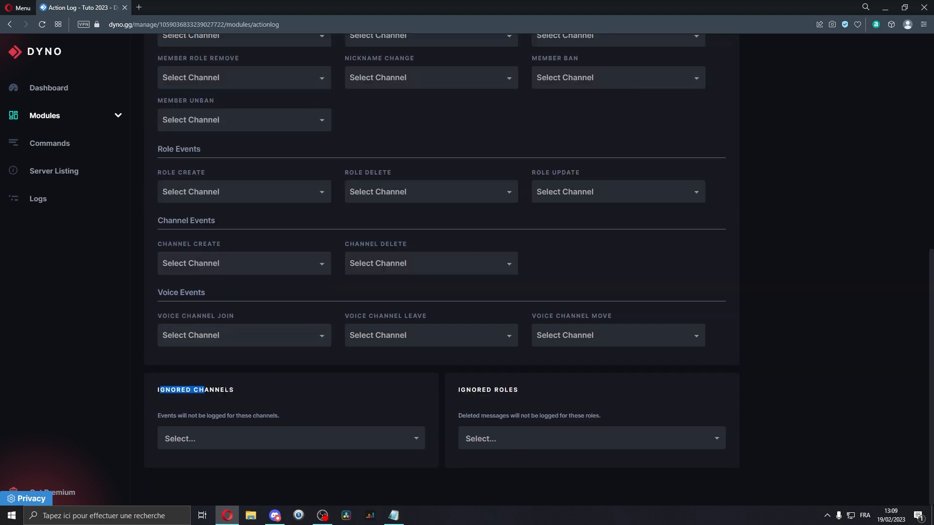
click(206, 440)
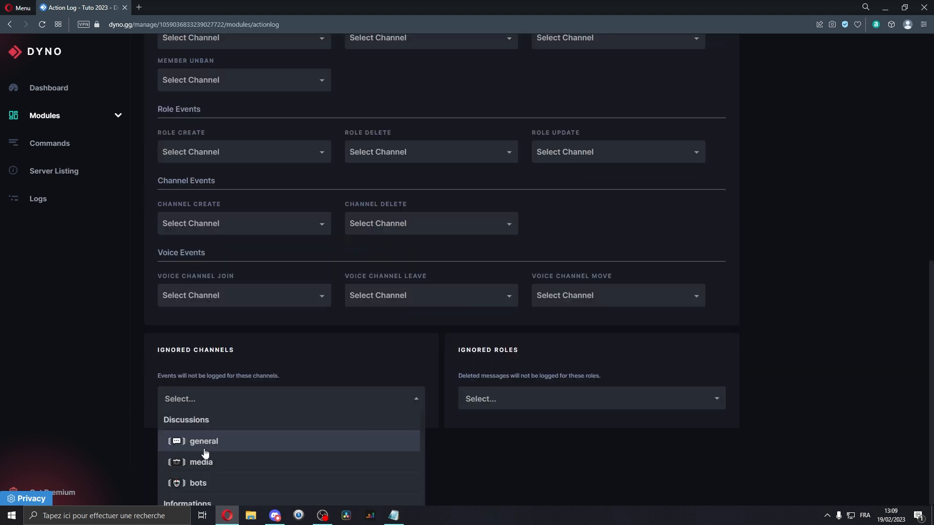
click(216, 482)
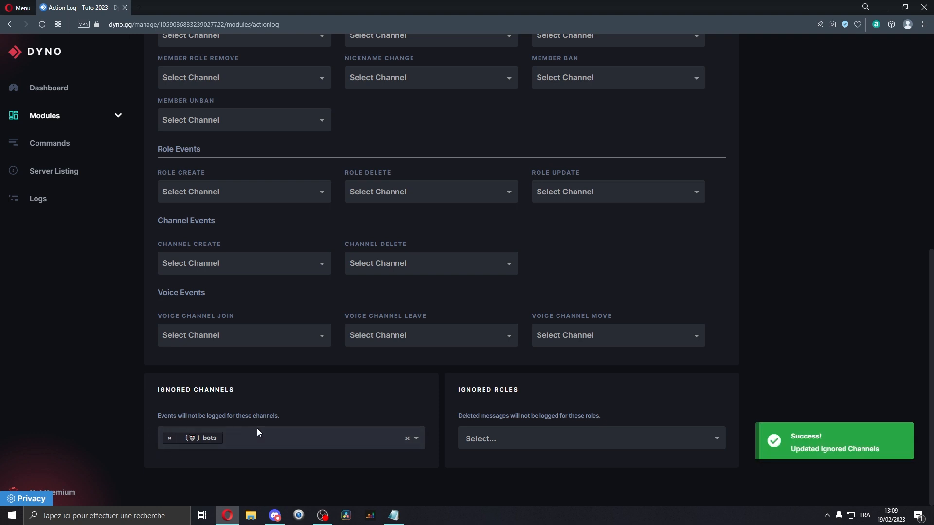
click(170, 439)
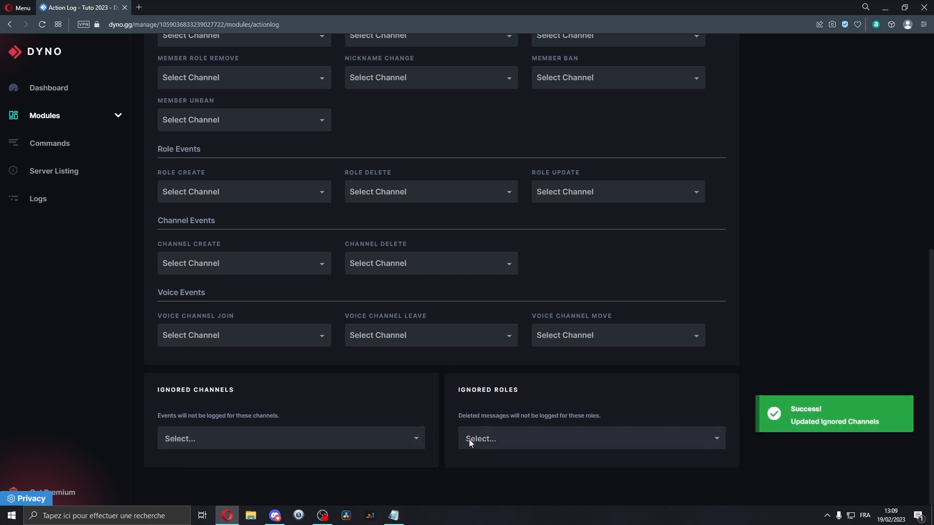
Add the Staff role to the Action Log's ignored roles.
click(469, 439)
click(475, 484)
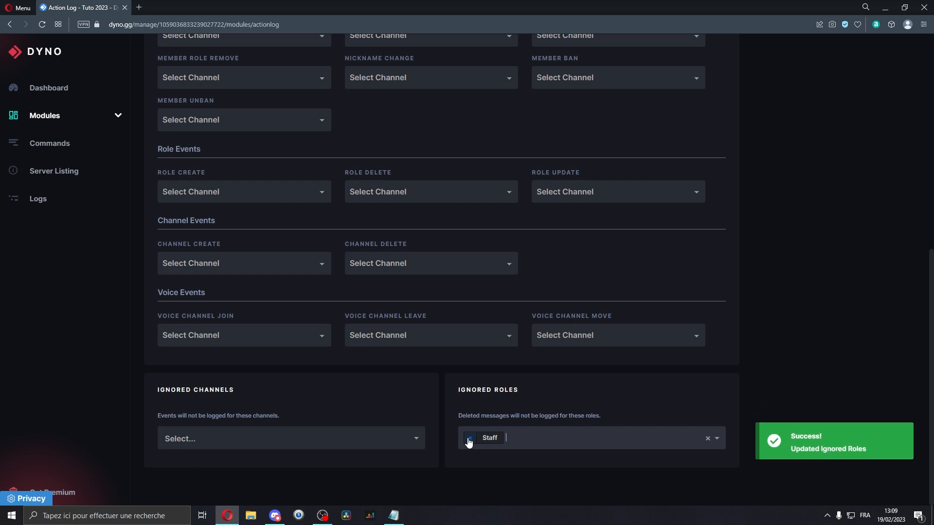
scroll(284, 246, down, 2)
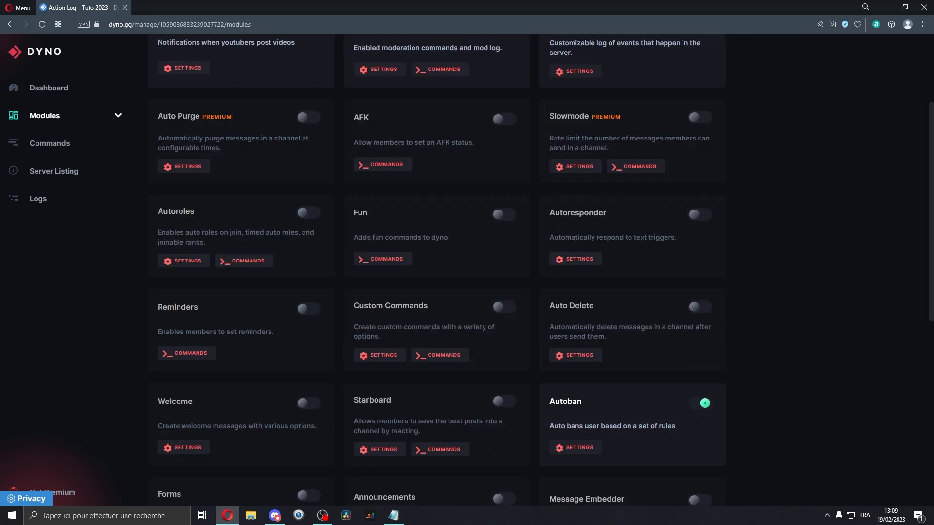
scroll(285, 235, down, 7)
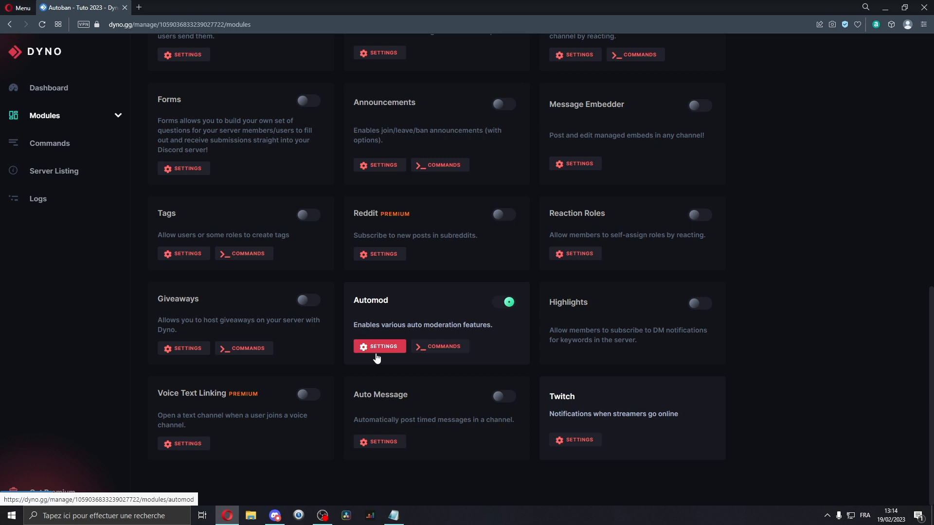
Open Automod settings and start a new rule named "règle 1" with the All Caps rule type.
click(376, 352)
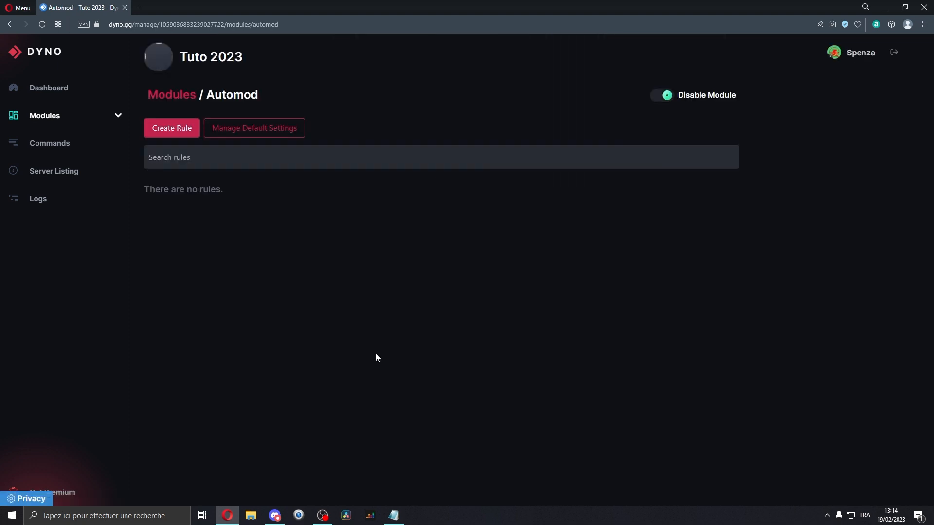
click(177, 133)
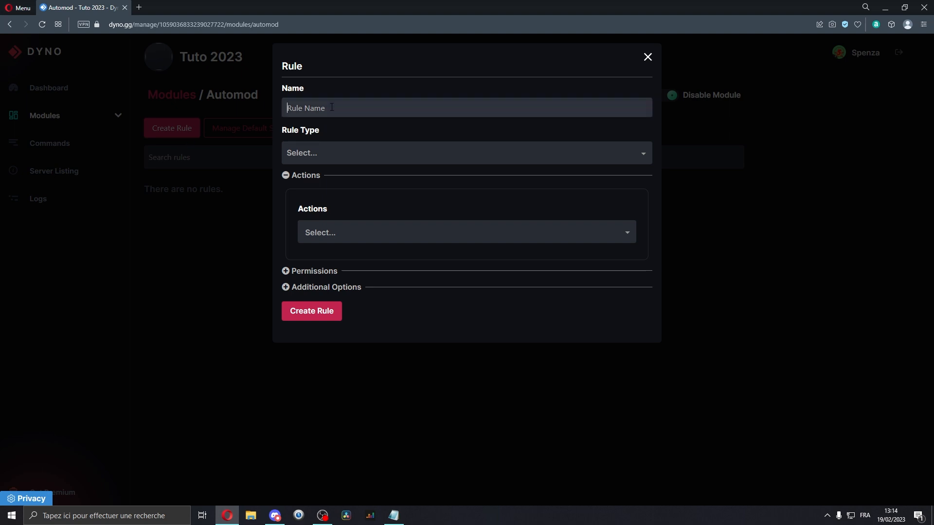
text(règle 1)
right_click(304, 109)
click(304, 110)
click(344, 163)
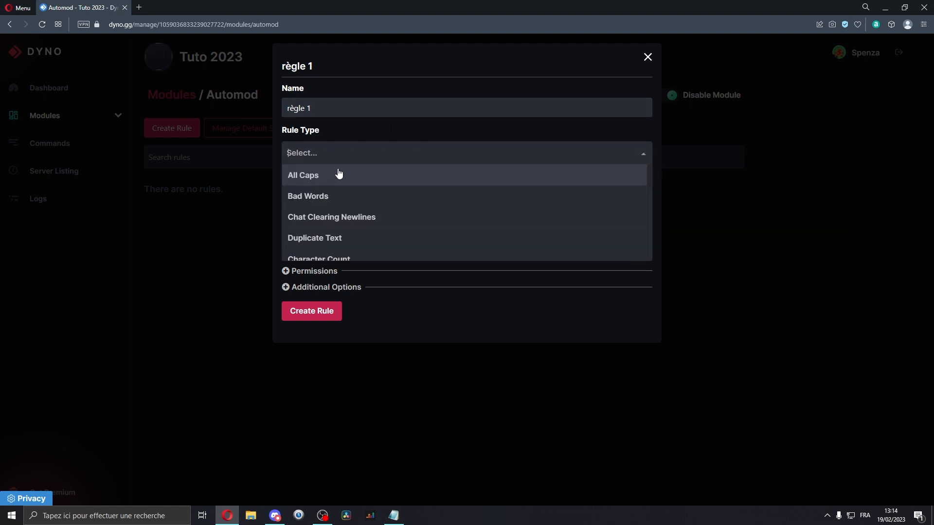
scroll(339, 180, down, 10)
scroll(318, 252, up, 10)
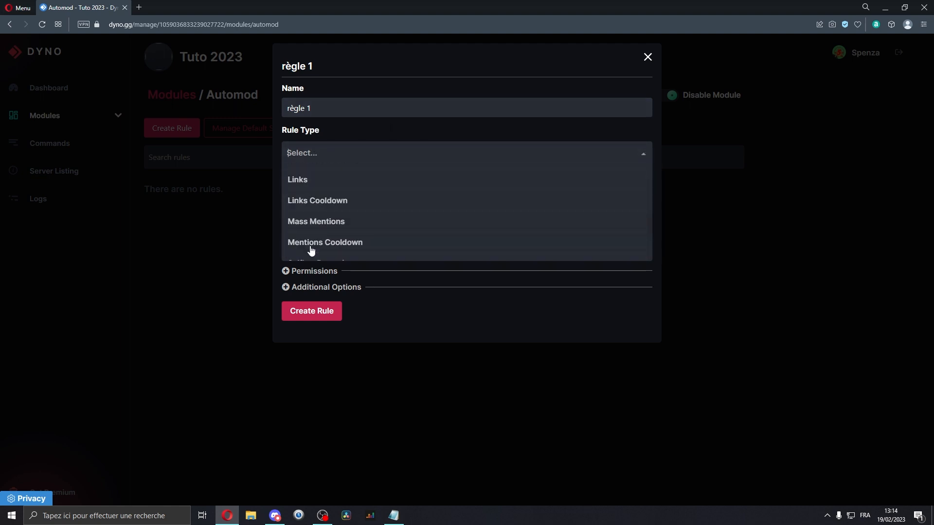
click(298, 179)
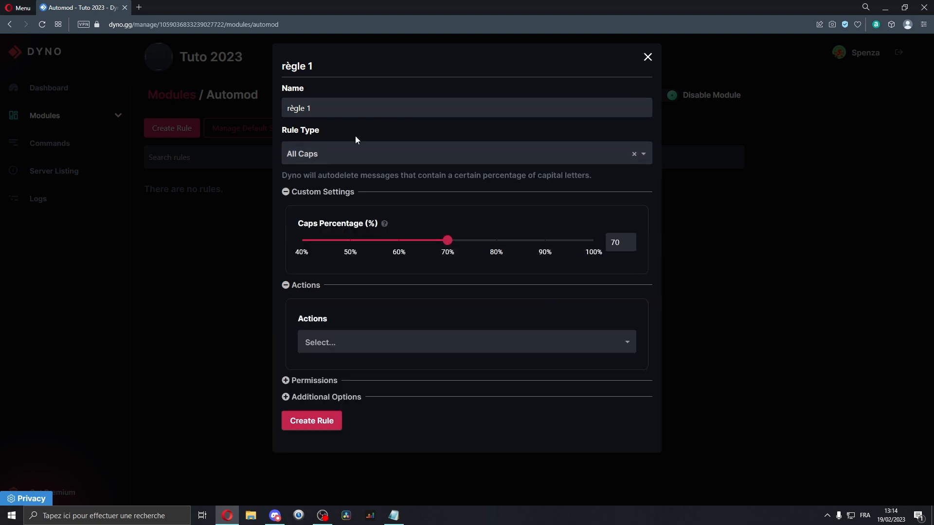
Set the rule's caps percentage to 60%.
drag(298, 224, 337, 224)
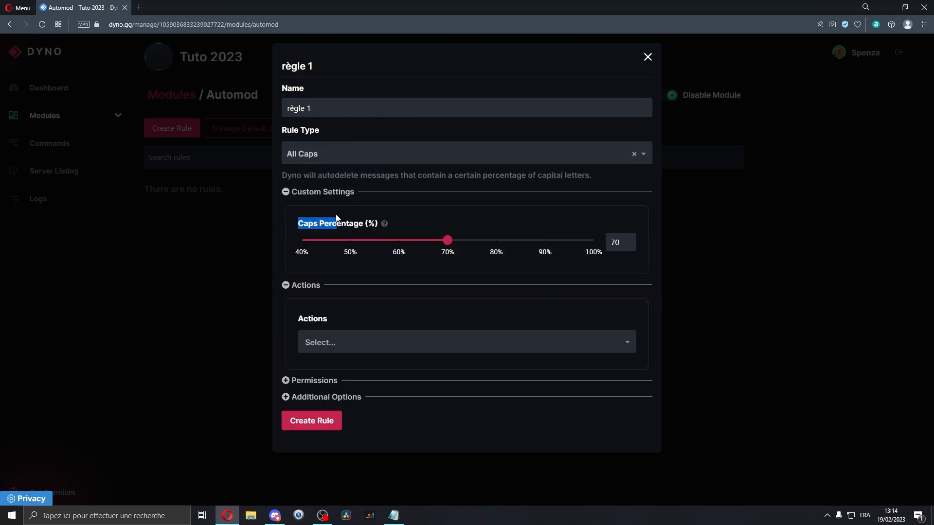
click(382, 205)
mouse_move(447, 240)
mouse_down()
mouse_move(298, 242)
mouse_move(586, 248)
mouse_move(345, 238)
mouse_move(447, 241)
mouse_up()
drag(439, 250, 397, 242)
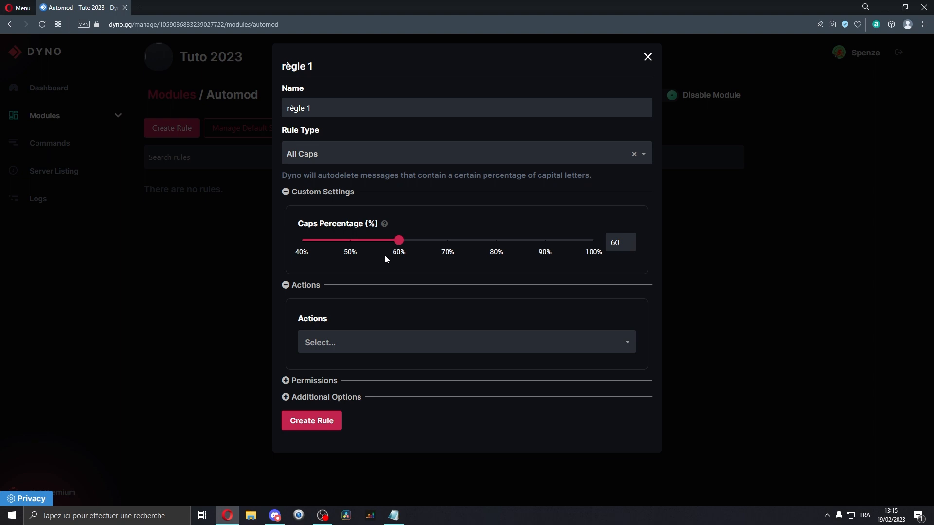
click(335, 343)
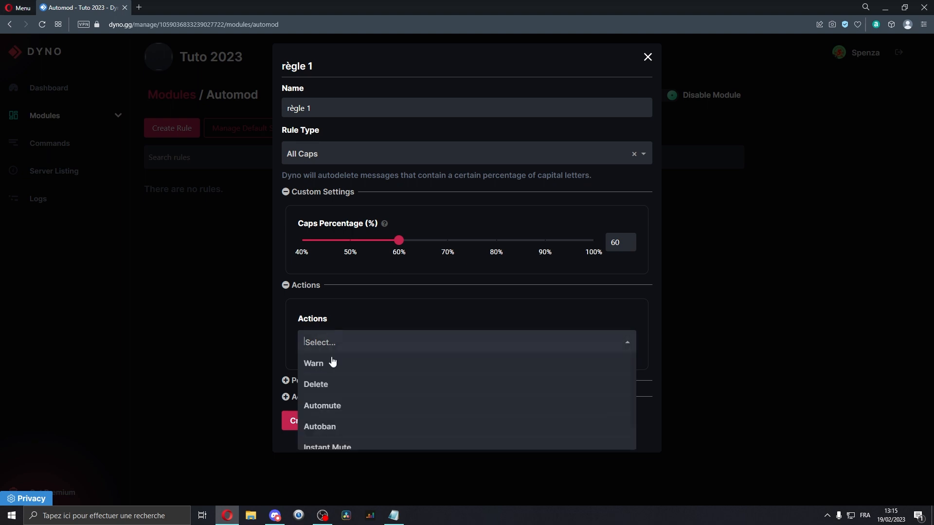
scroll(364, 384, down, 1)
scroll(363, 389, up, 1)
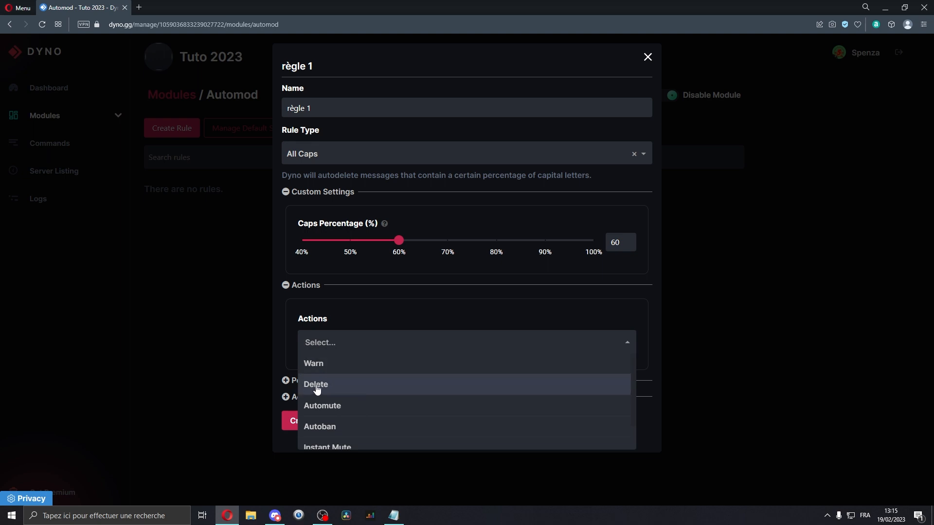
scroll(341, 389, down, 1)
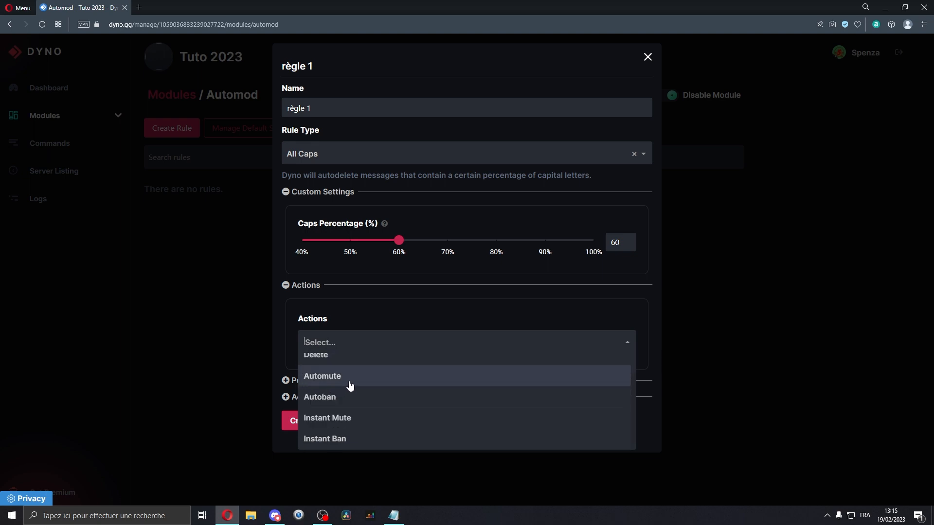
click(338, 384)
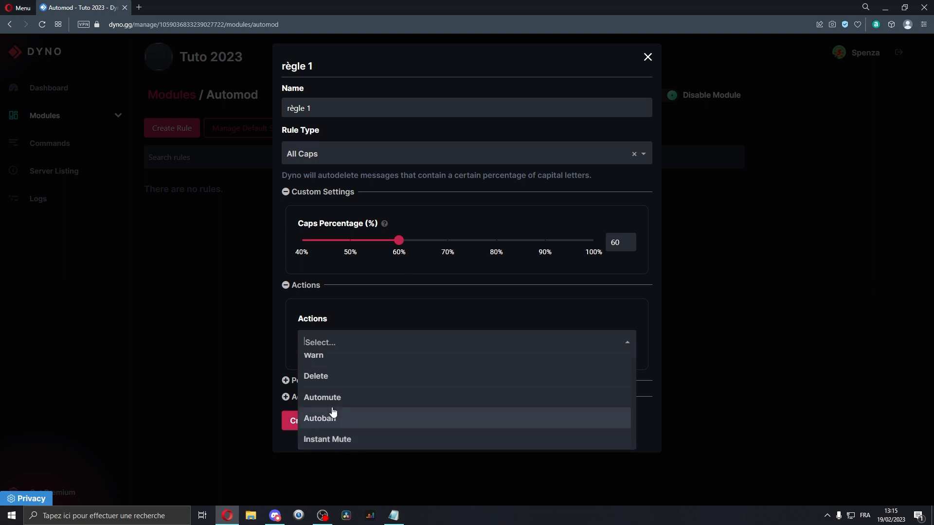
click(329, 439)
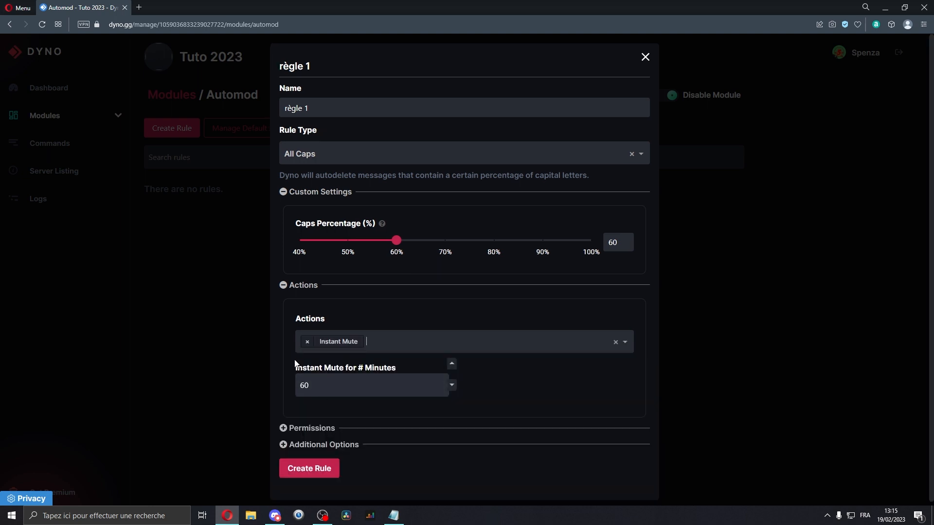
drag(302, 368, 485, 379)
click(340, 368)
click(306, 342)
click(310, 345)
click(352, 404)
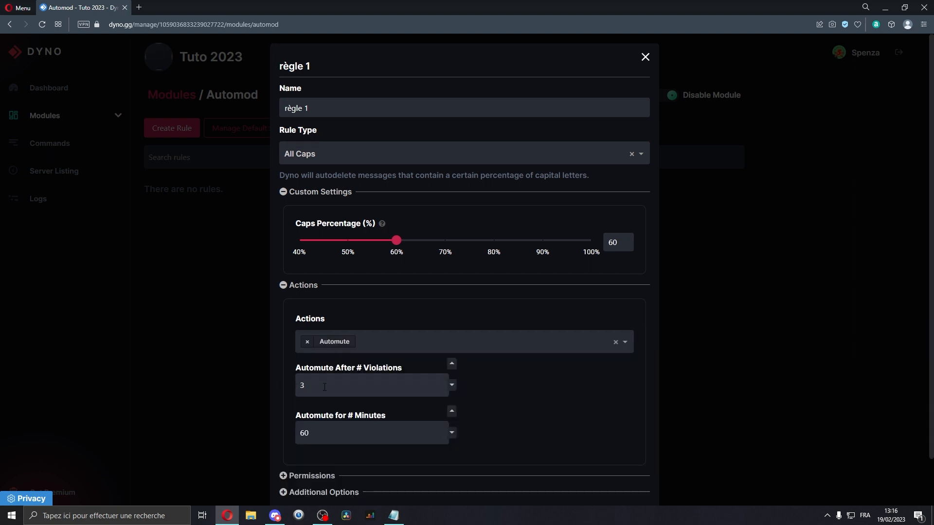
click(309, 383)
click(307, 341)
click(344, 301)
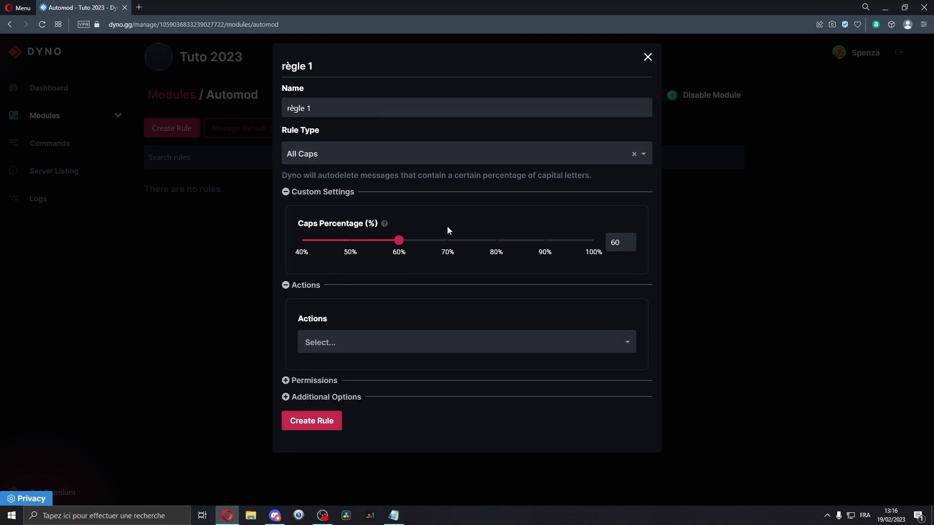
Add the Delete and Automute actions to the rule and set the automute duration to 120 minutes.
click(340, 341)
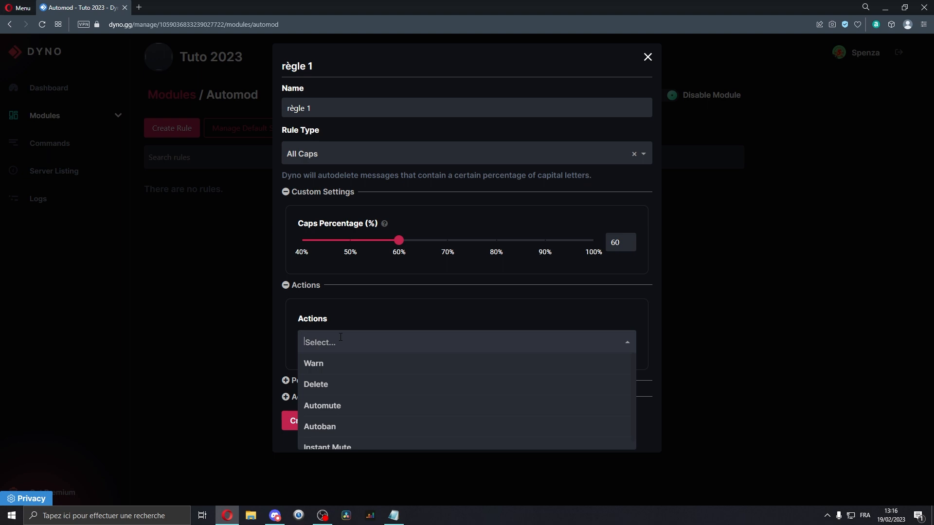
click(326, 389)
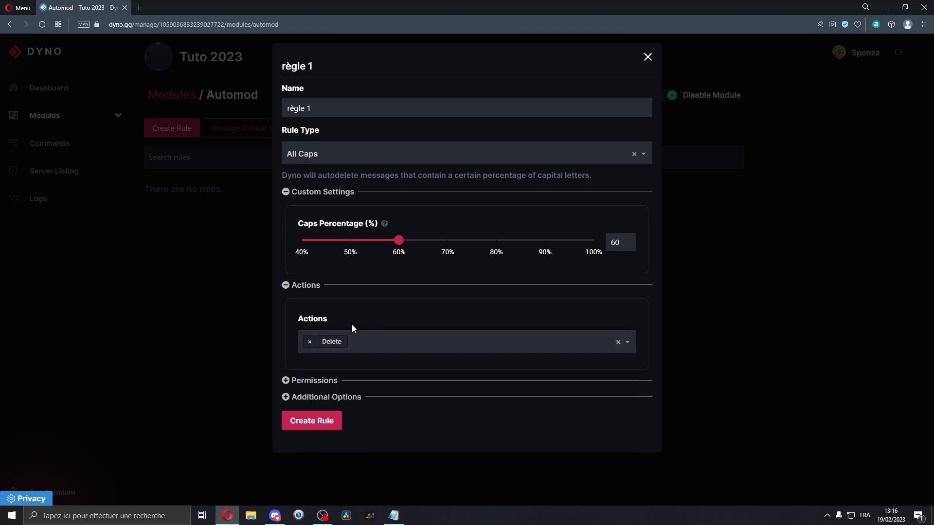
click(352, 340)
click(351, 386)
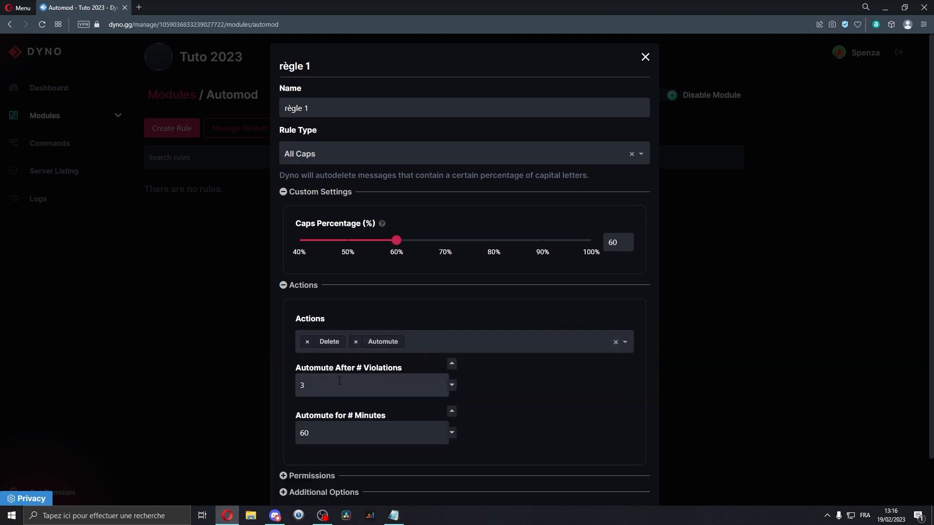
double_click(341, 440)
text(120)
Create the "règle 1" automod rule.
double_click(565, 390)
click(569, 397)
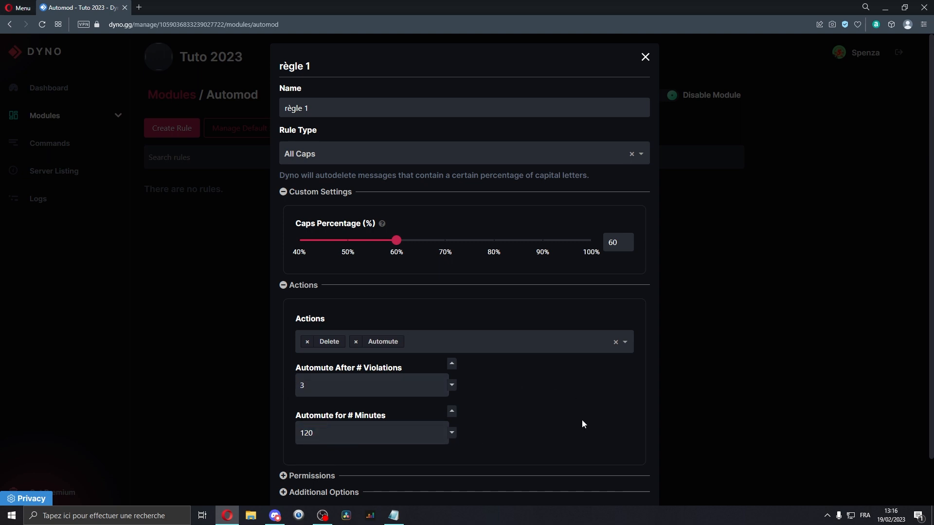
click(400, 339)
scroll(365, 300, down, 1)
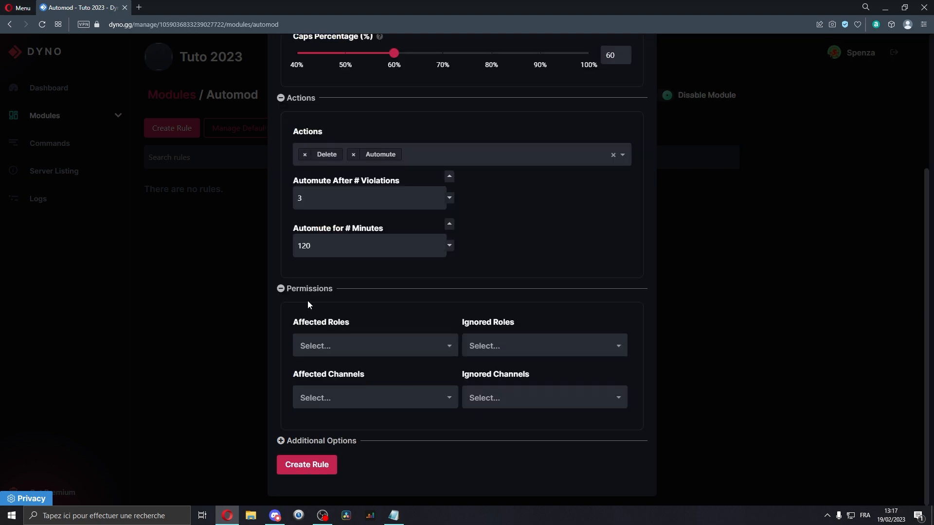
click(303, 320)
click(333, 317)
click(318, 291)
scroll(306, 453, down, 2)
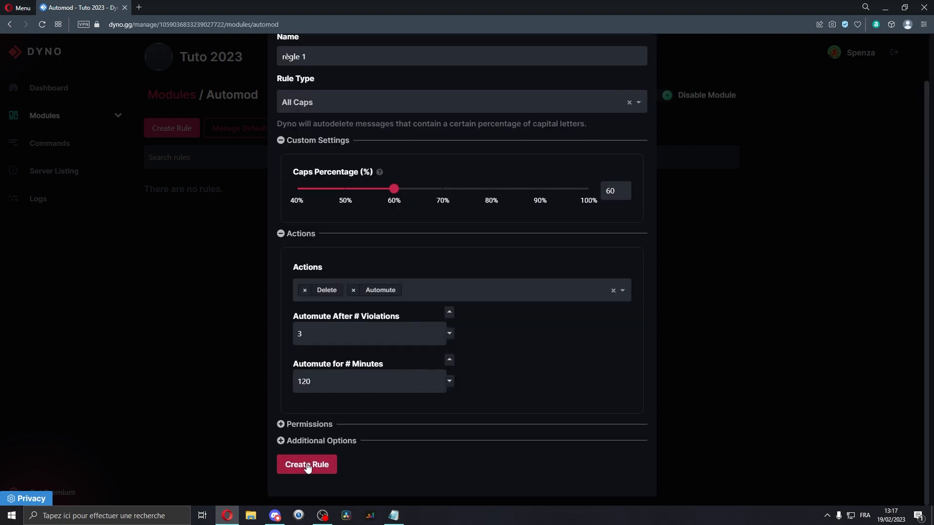
click(307, 465)
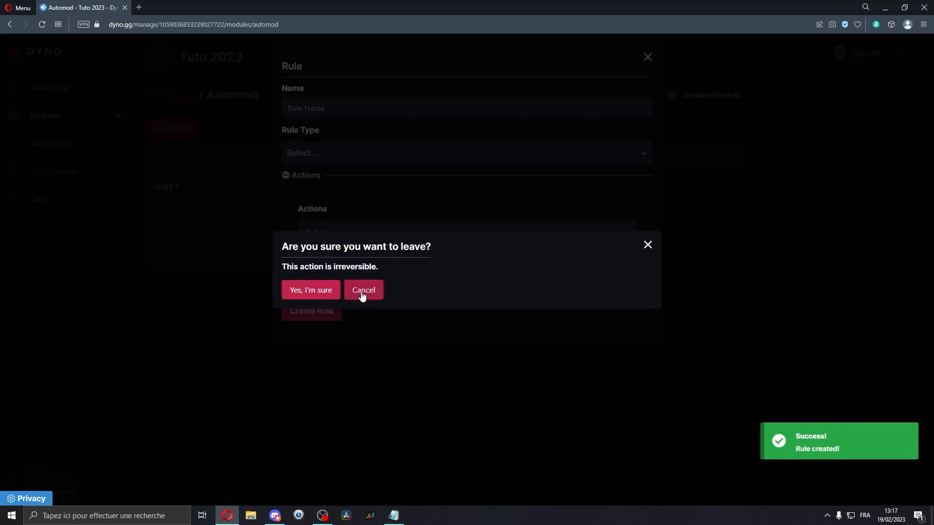
Start a new automod rule and set its rule type to Bad Words.
click(362, 290)
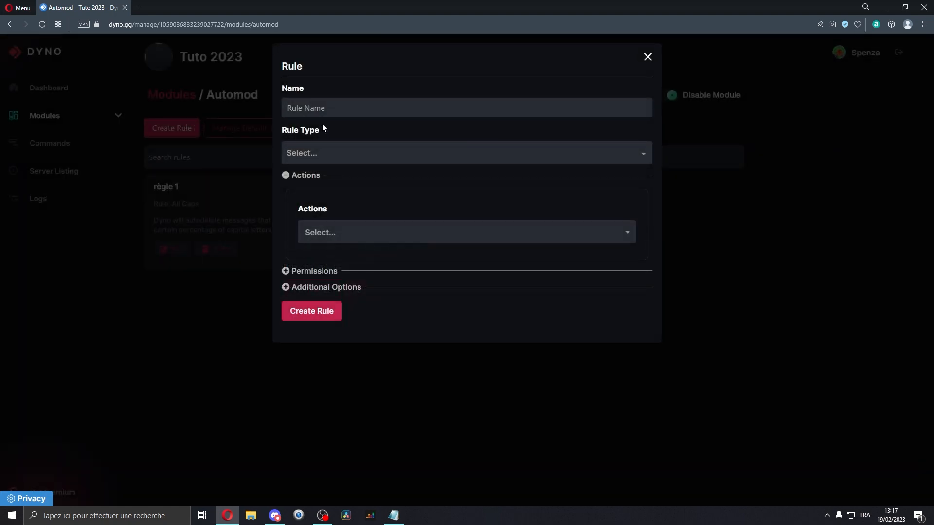
click(349, 155)
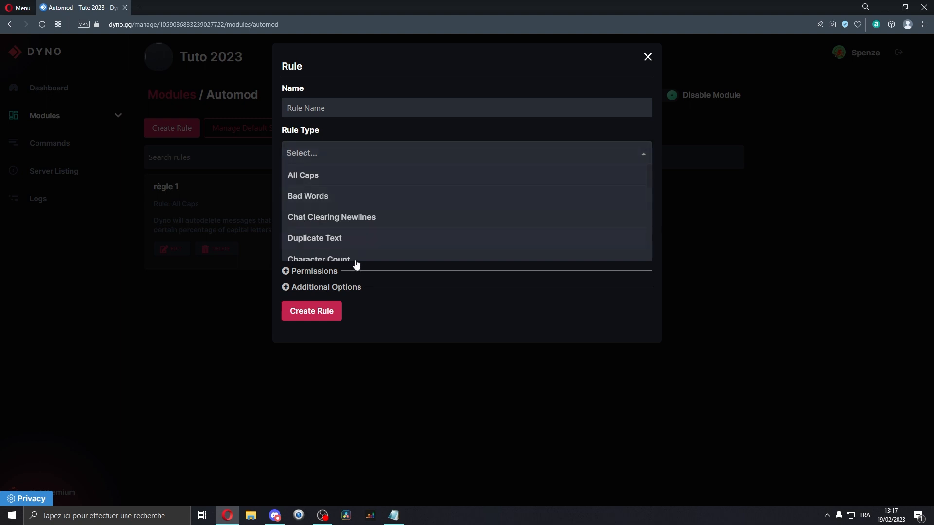
click(308, 200)
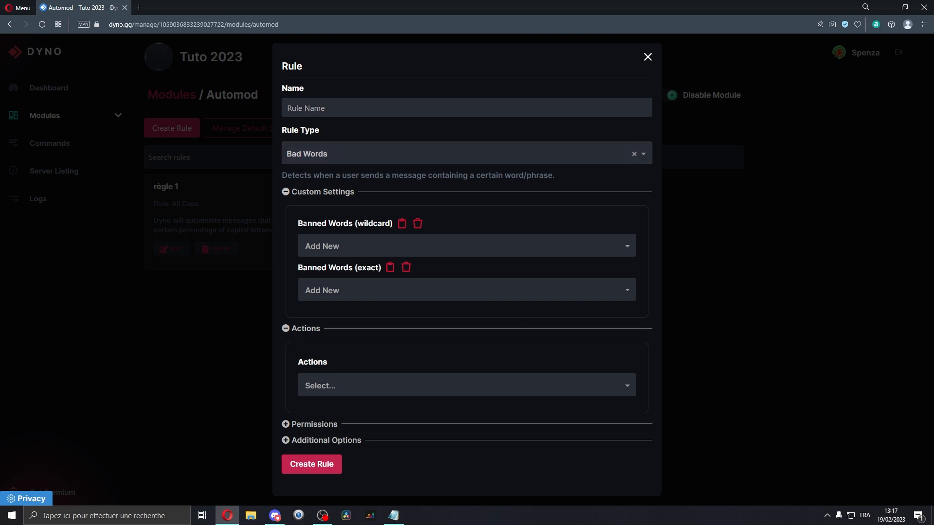
Examine the Bad Words wildcard and exact banned word lists.
double_click(370, 224)
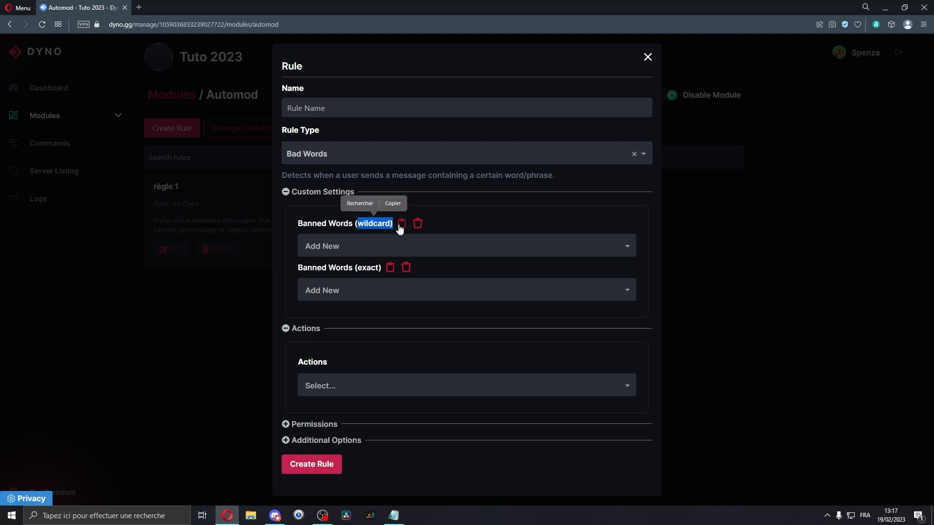
drag(308, 267, 353, 280)
click(350, 268)
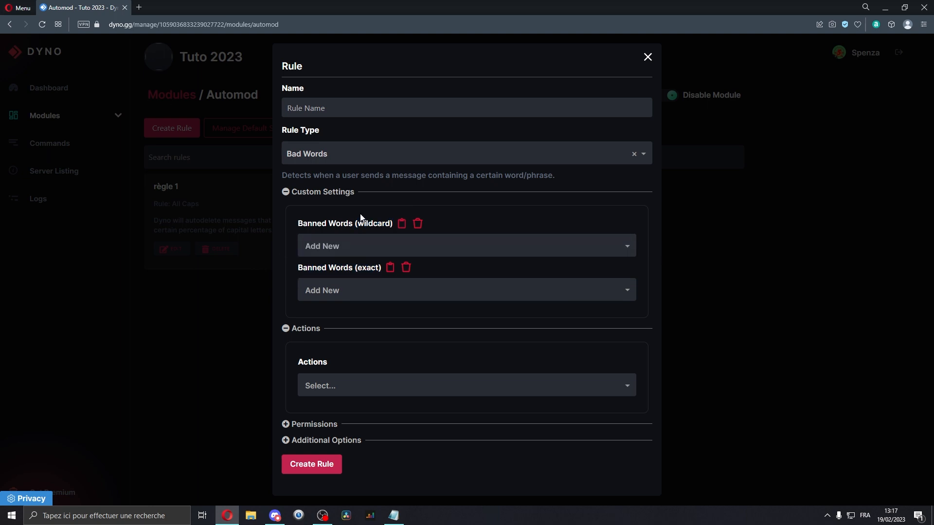
double_click(370, 223)
Add "bonjour" as a wildcard banned word, then remove it again.
click(317, 251)
text(bonjour)
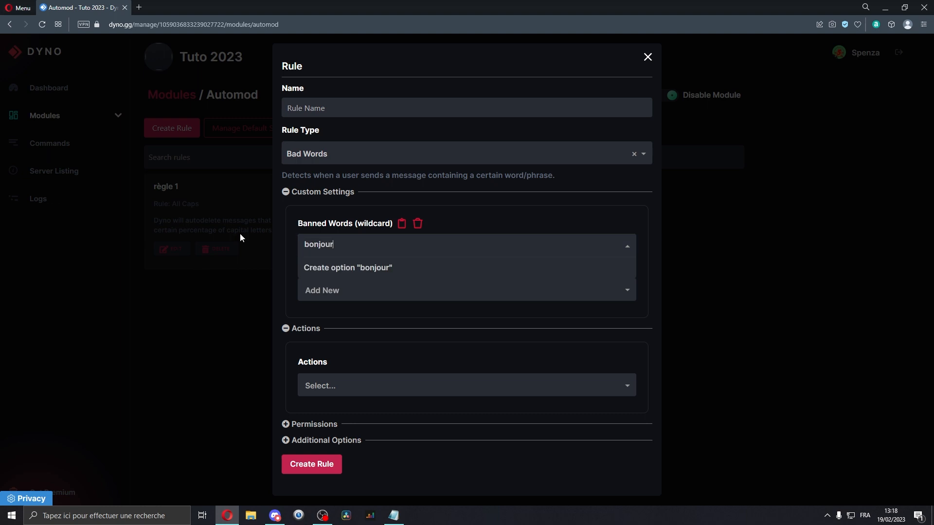
key(Return)
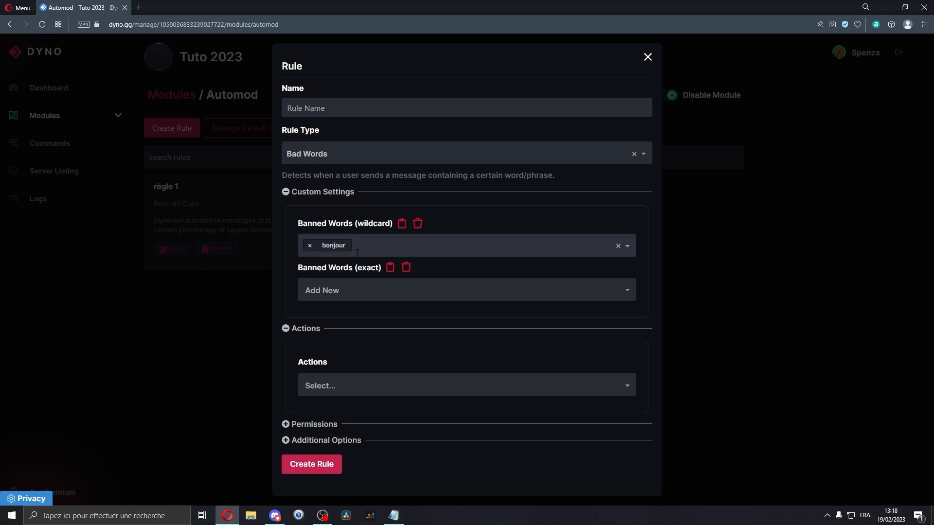
double_click(375, 224)
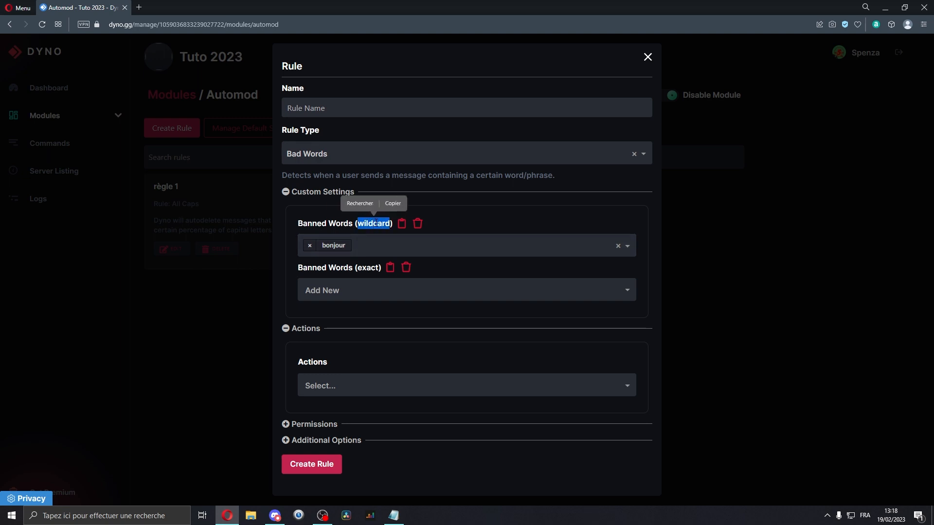
click(310, 245)
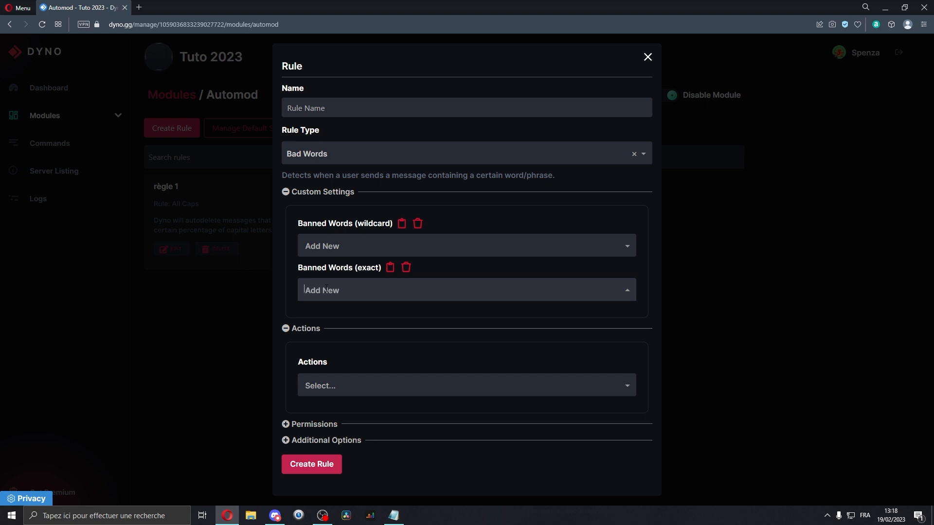
Preview the Chat Clearing Newlines and Duplicate Text rule types' settings.
click(333, 386)
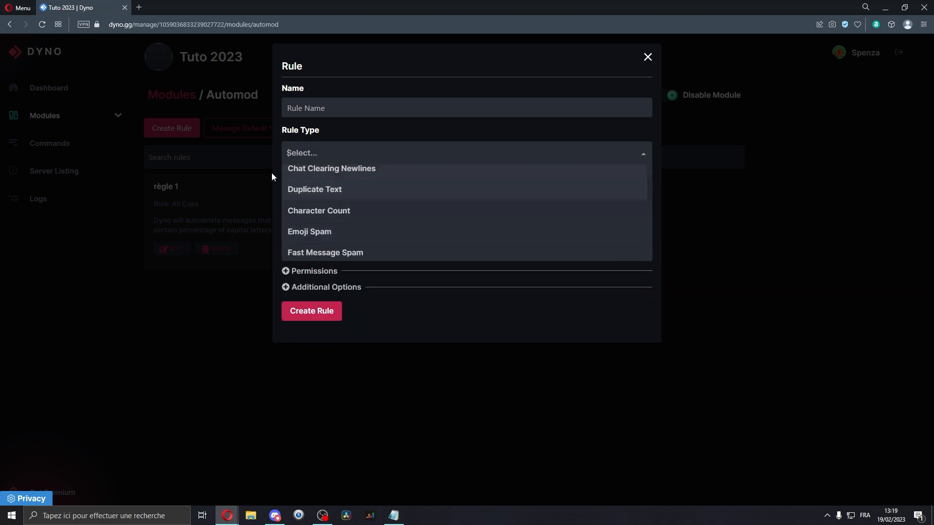
click(328, 170)
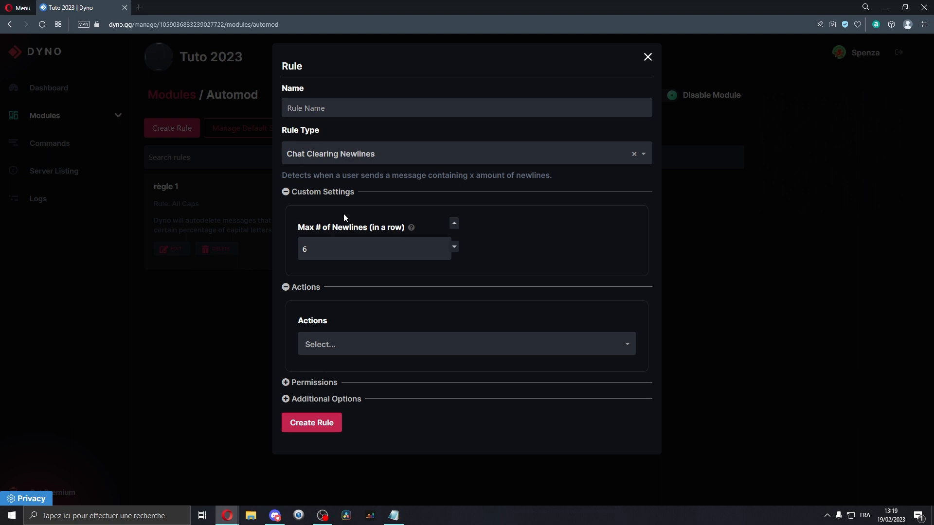
click(361, 154)
scroll(325, 178, down, 1)
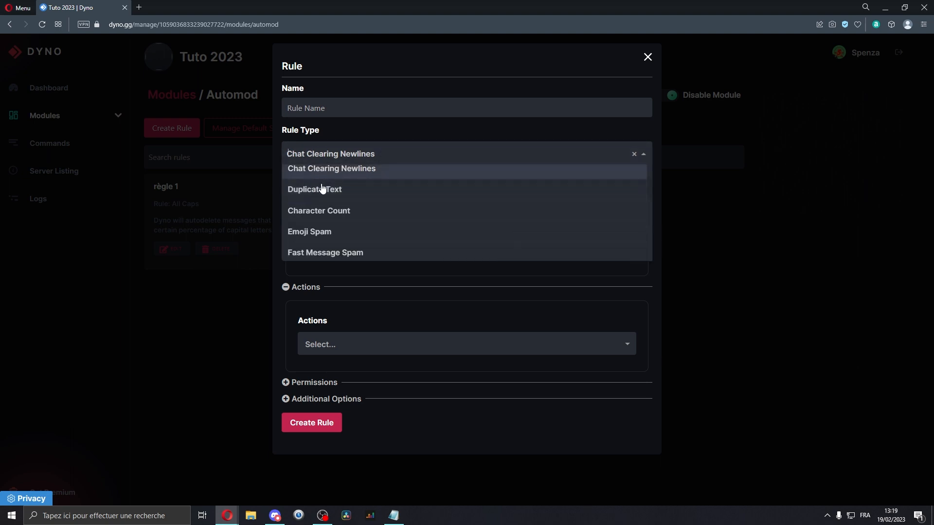
click(327, 196)
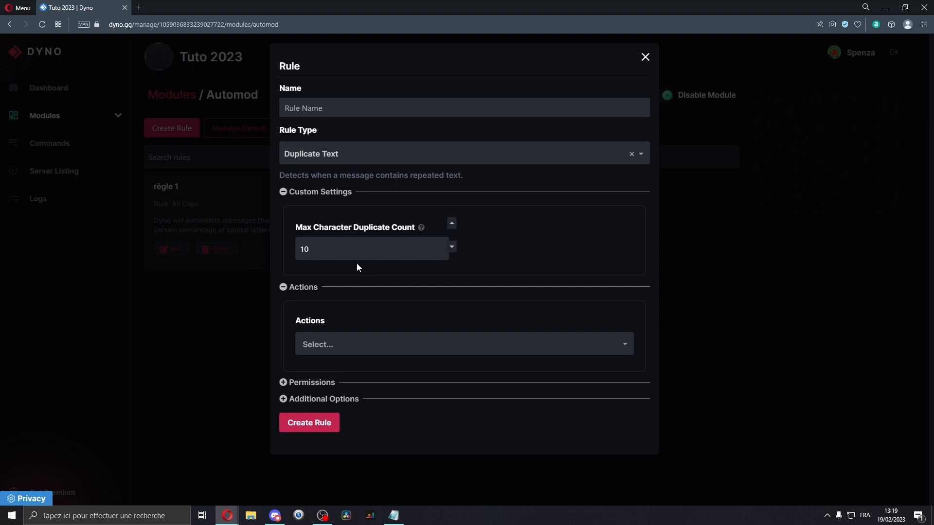
Review the Duplicate Text and Character Count rule types' count settings.
double_click(352, 248)
click(310, 248)
double_click(308, 248)
double_click(317, 255)
click(316, 273)
double_click(308, 249)
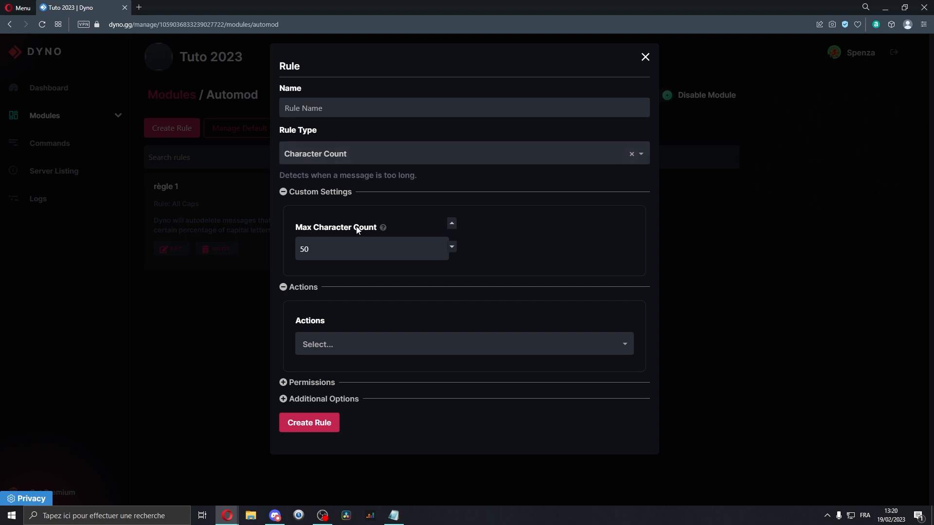
double_click(358, 242)
click(350, 267)
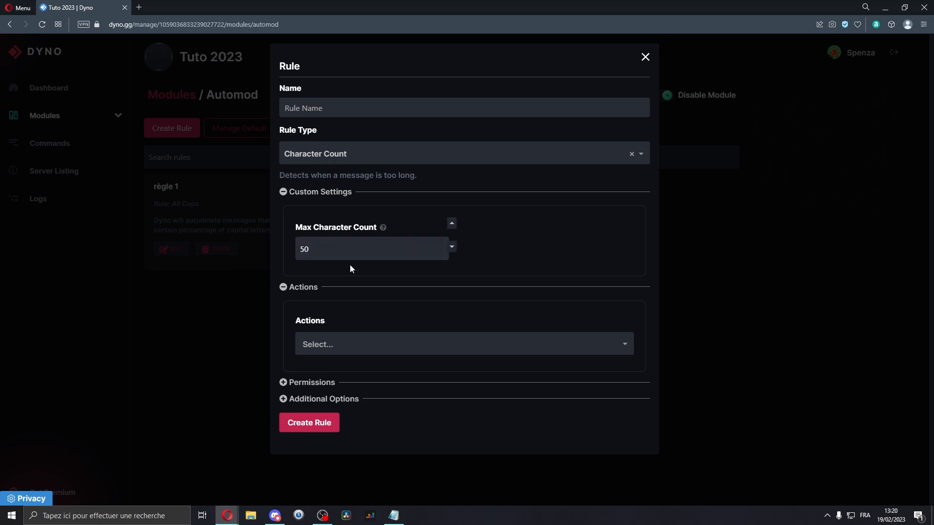
double_click(317, 256)
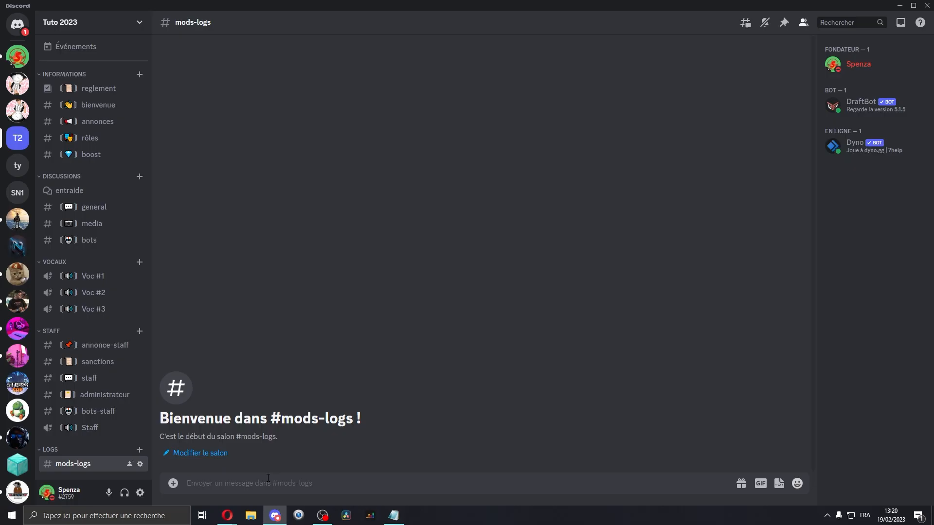
Switch to Discord, type "a1 ./" in the mods-logs message box and paste over the selected text.
text(a1 ./)
drag(268, 478, 120, 476)
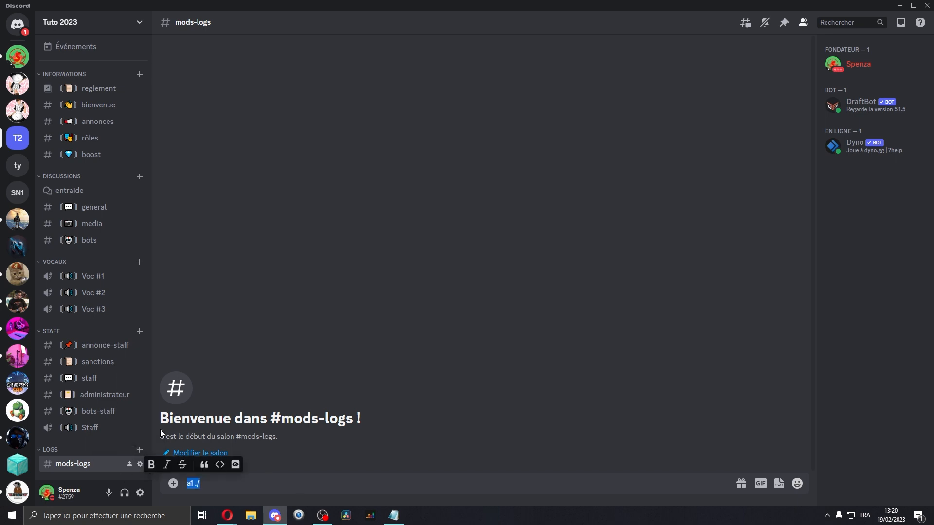
text(bonjour comment allez vous)
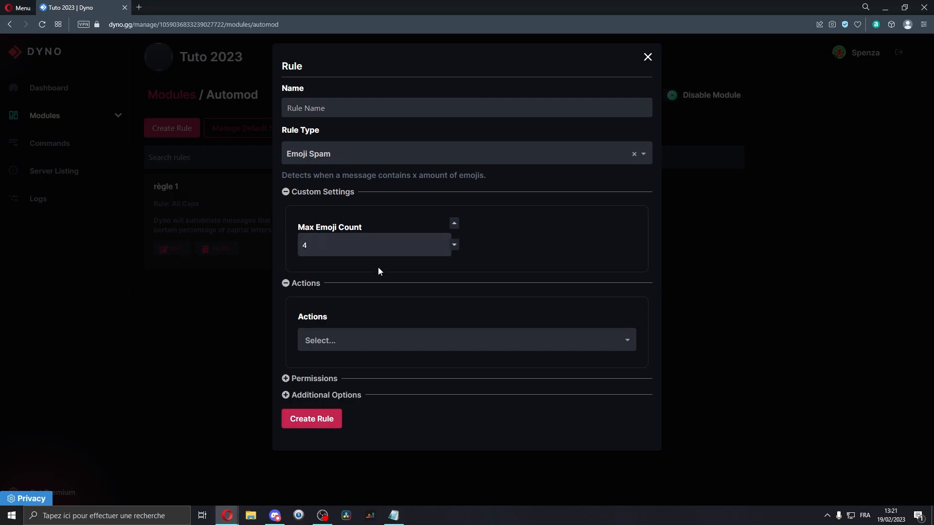
Preview the Fast Message Spam and Image Spam rule types' settings.
click(336, 154)
click(334, 197)
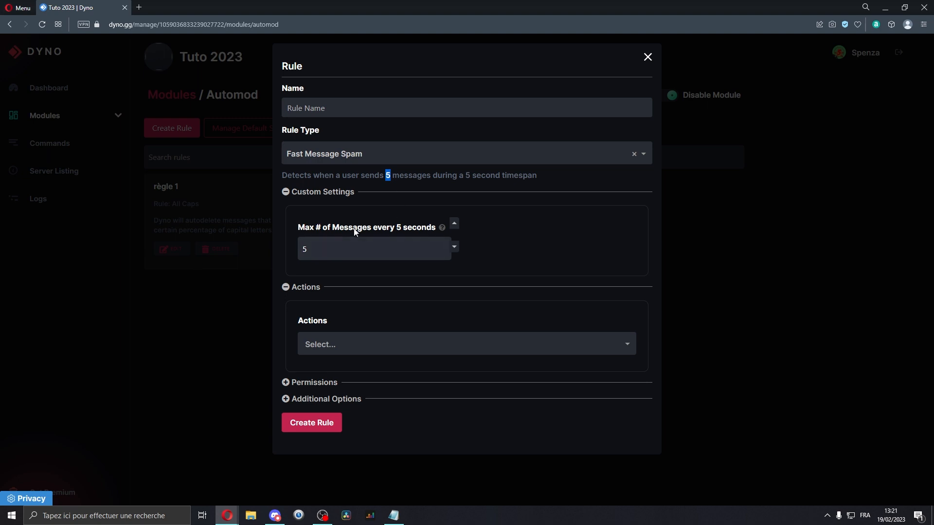
double_click(342, 250)
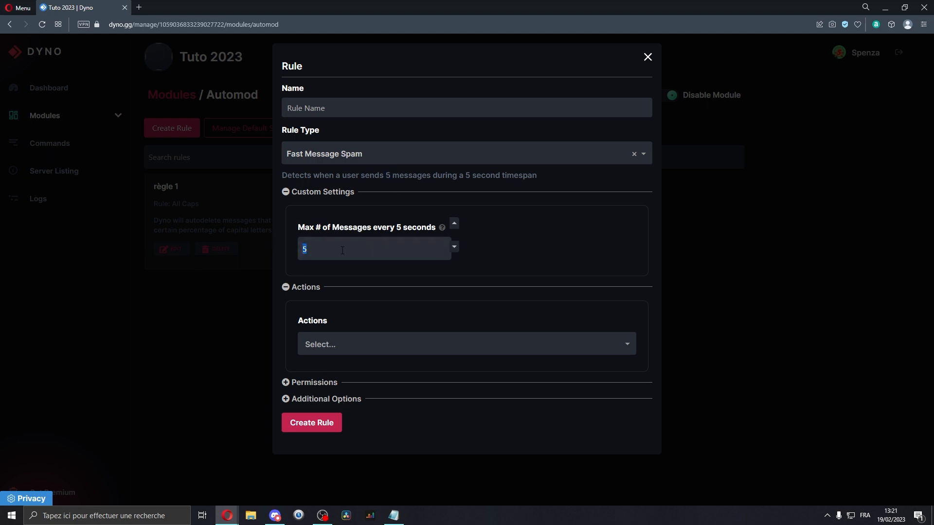
click(360, 153)
click(347, 220)
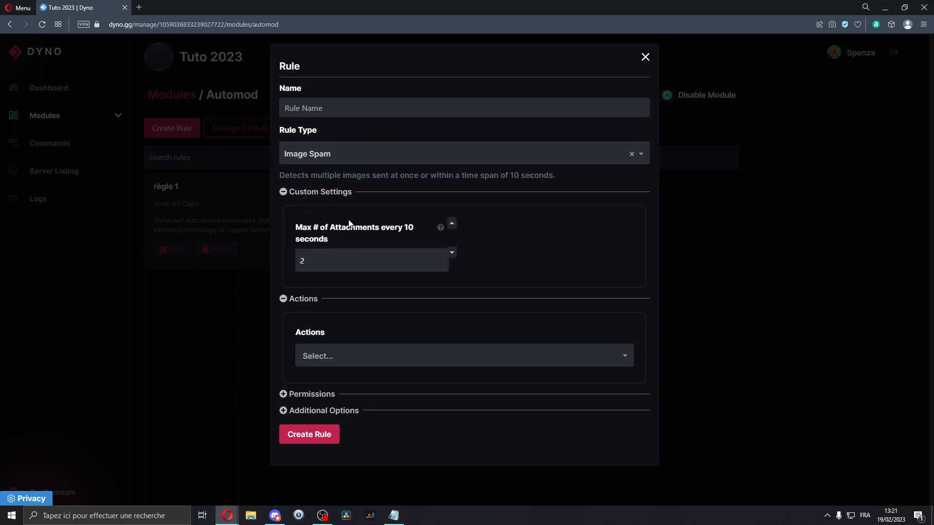
Set the Image Spam maximum attachments every 10 seconds to 3.
drag(335, 267, 284, 263)
drag(396, 230, 413, 230)
double_click(341, 265)
text(3)
Preview the Invite Links and Known Phishing Links rule types' settings.
click(340, 153)
click(322, 201)
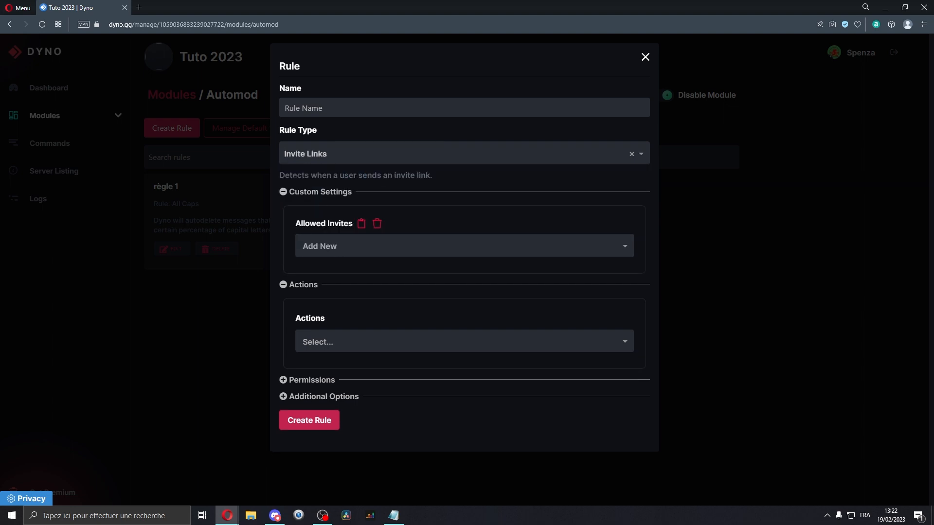
double_click(295, 176)
click(295, 176)
click(353, 163)
click(369, 196)
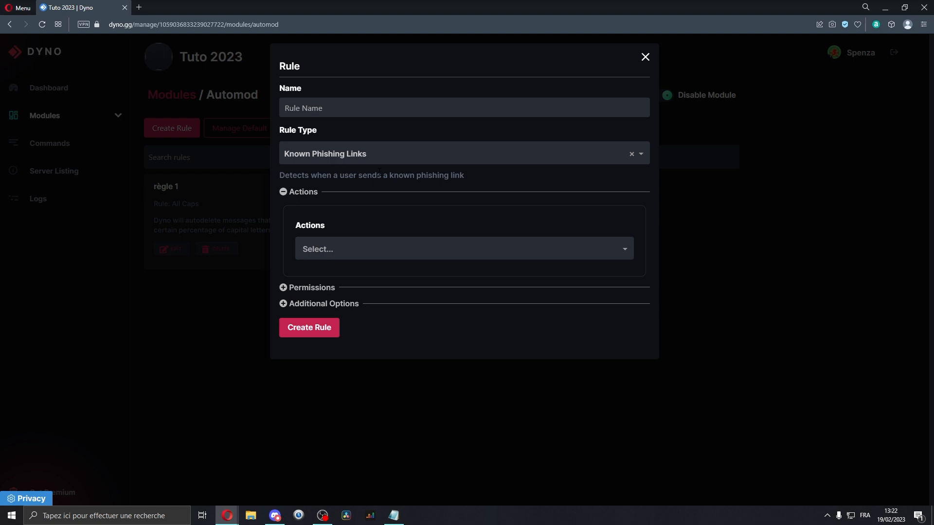
Browse the rule type and action options, then switch the rule type to Links.
click(323, 155)
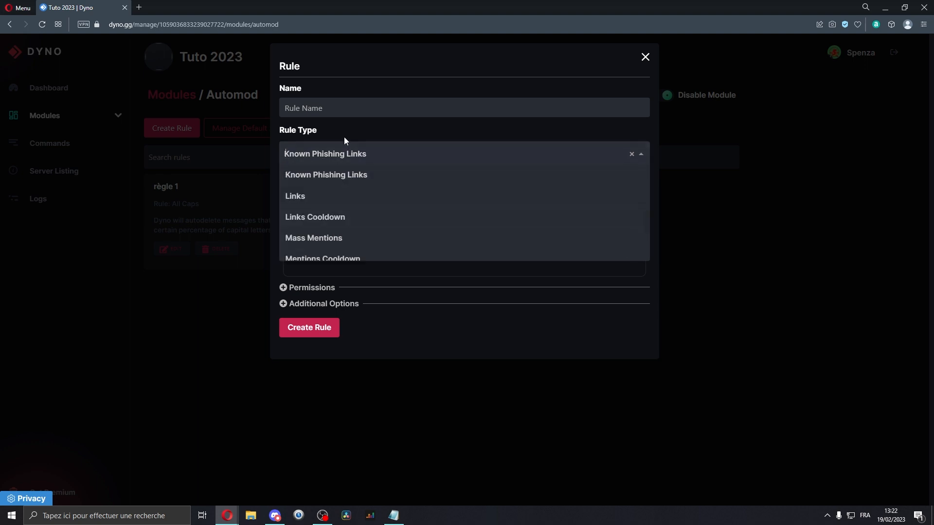
click(363, 172)
triple_click(315, 173)
click(343, 177)
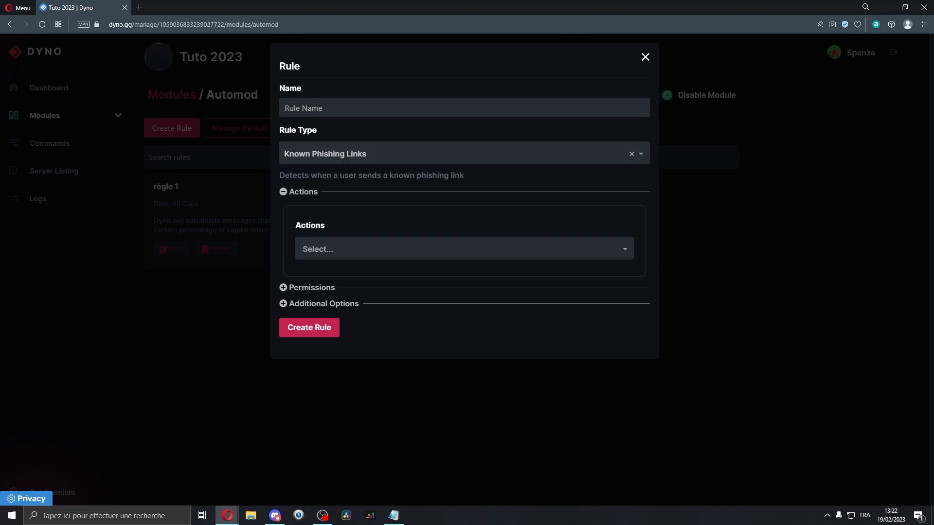
click(329, 159)
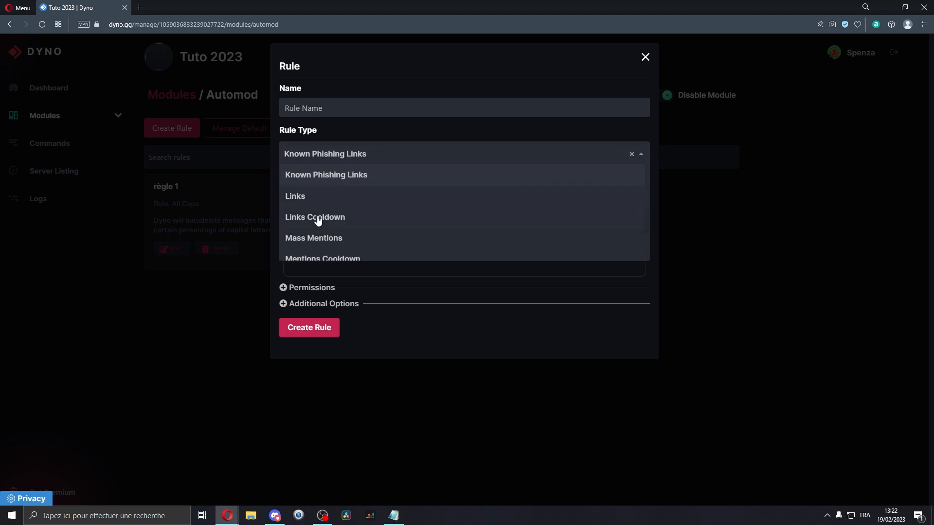
click(355, 245)
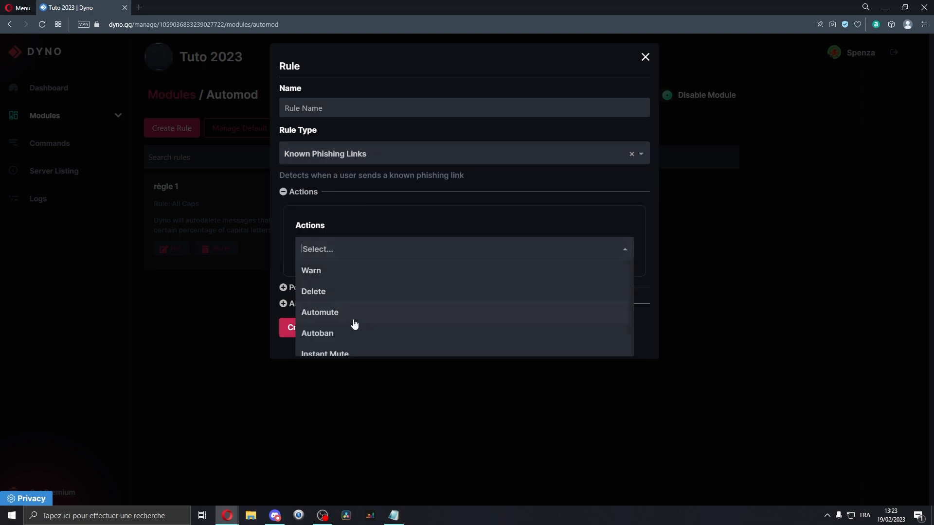
click(315, 155)
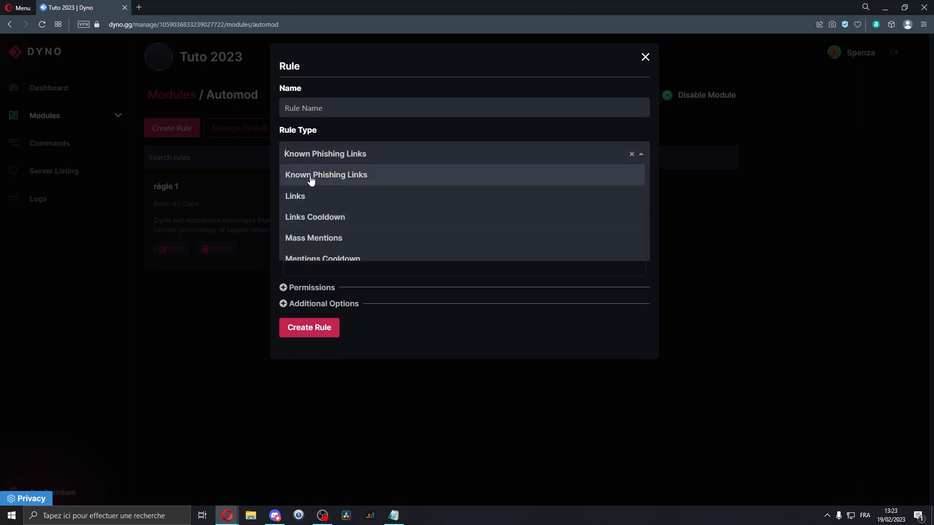
click(315, 194)
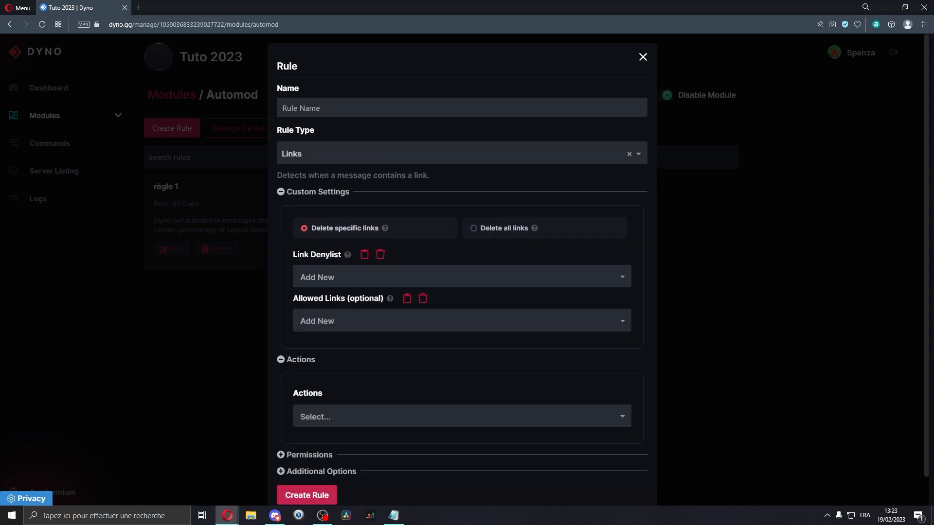
Compare the Links rule's Delete specific links and Delete all links options.
click(313, 163)
scroll(310, 210, up, 1)
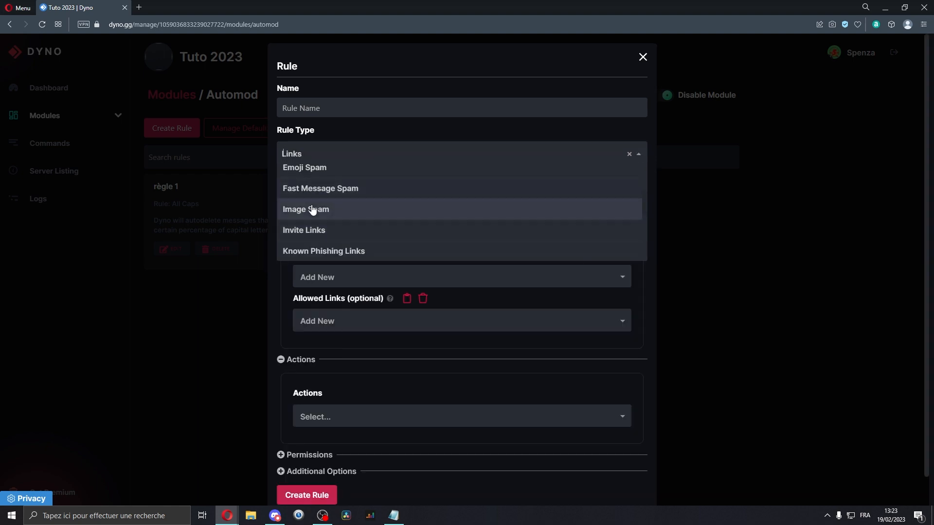
scroll(302, 215, down, 1)
click(373, 223)
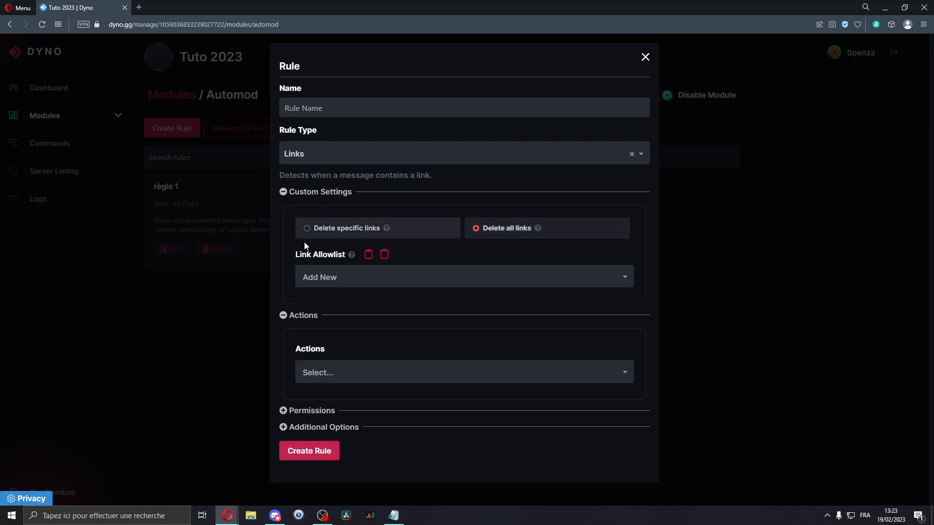
drag(485, 234, 547, 234)
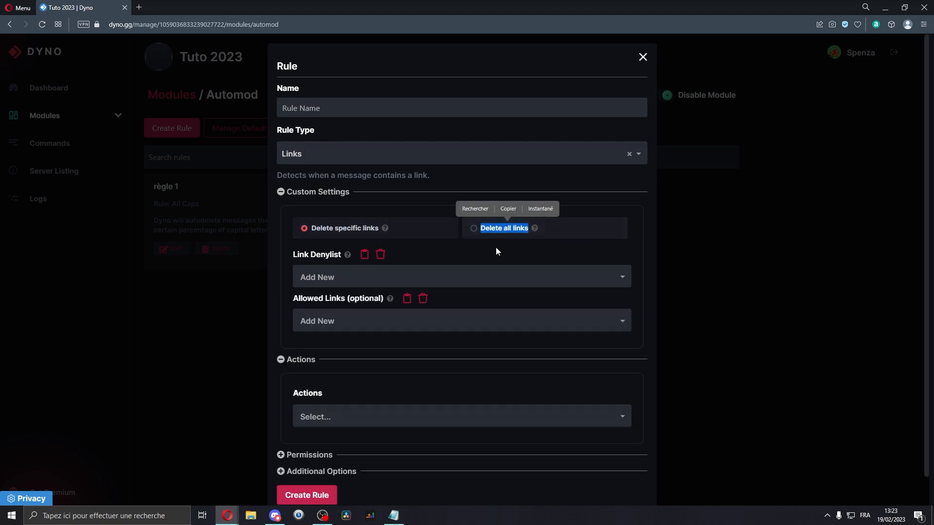
Preview Links Cooldown, then set the rule type to Mass Mentions.
click(339, 234)
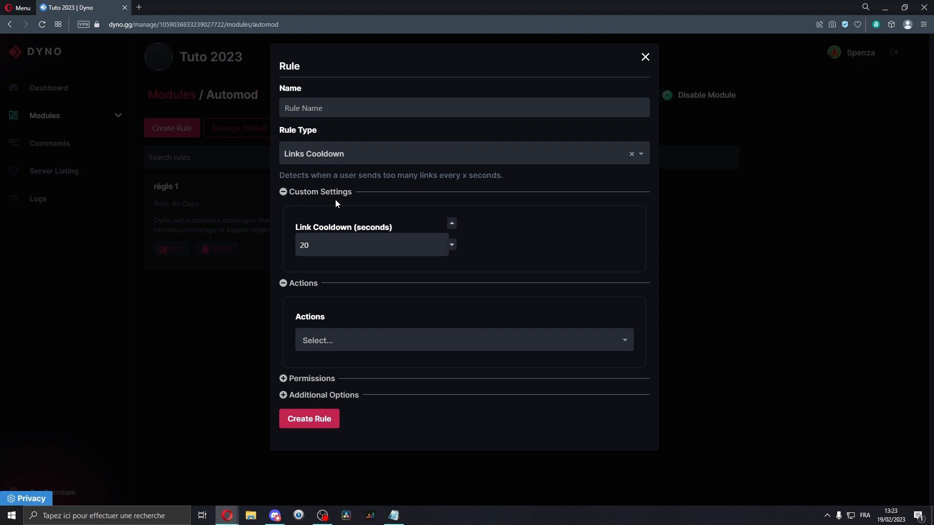
click(339, 156)
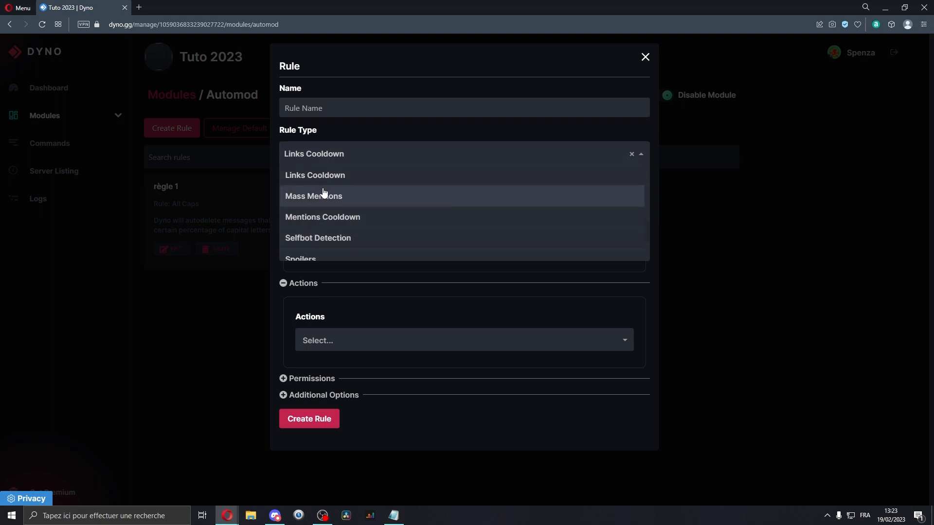
scroll(323, 194, up, 1)
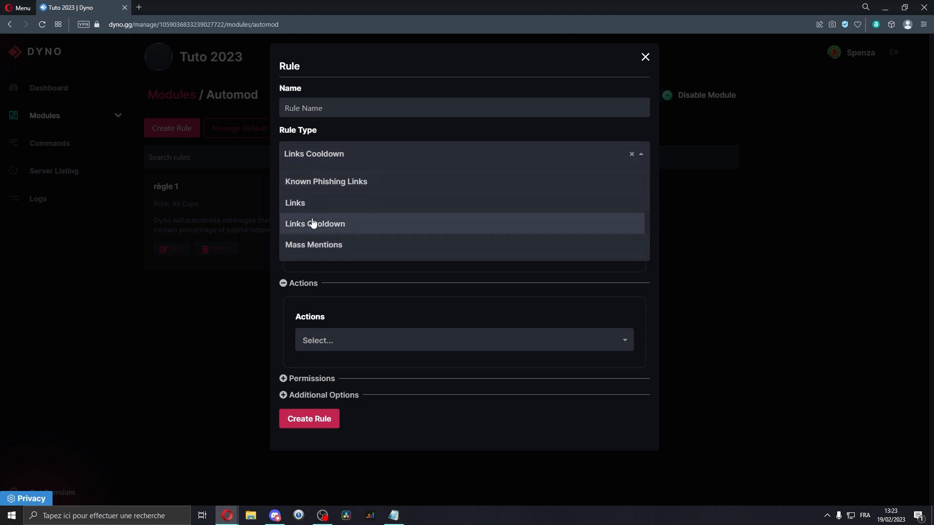
click(314, 245)
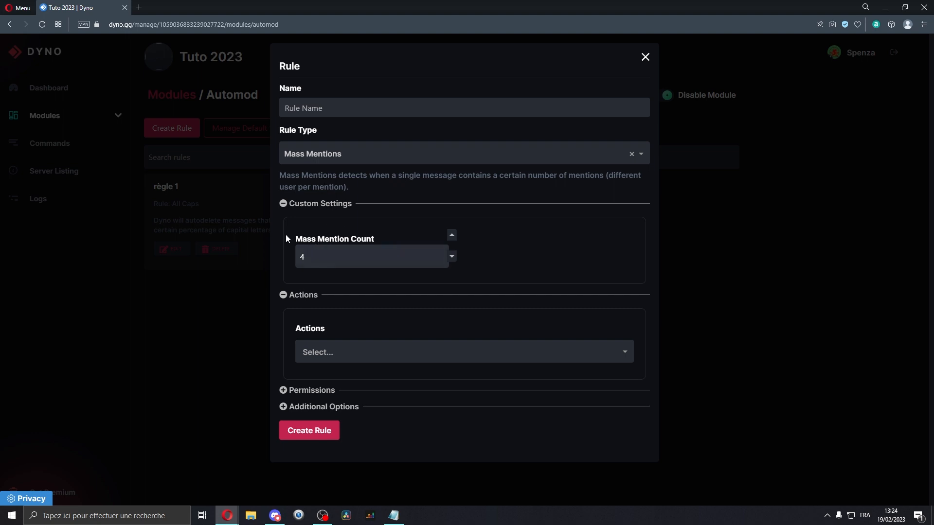
Review the Mass Mentions rule's Mass Mention Count setting and its list of available actions.
drag(285, 238, 373, 238)
click(373, 238)
click(334, 352)
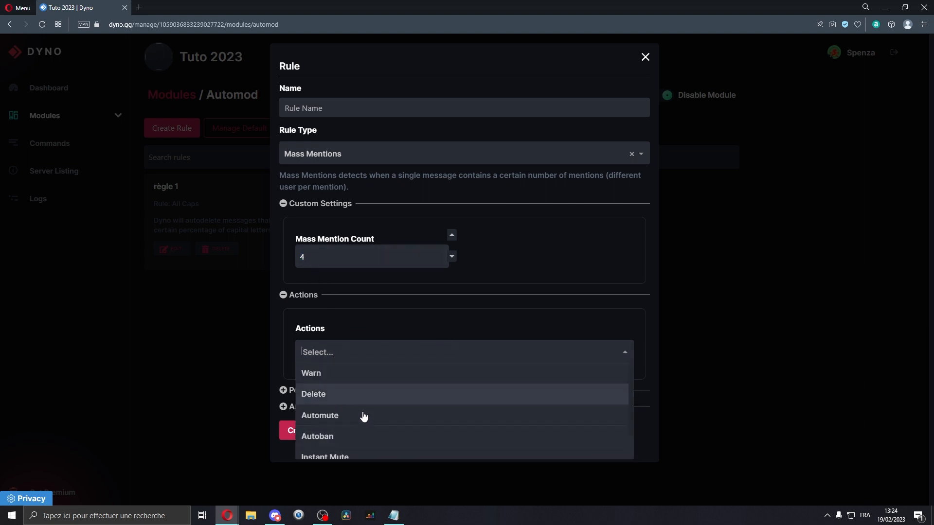
Switch the rule type to Mentions Cooldown, then to Selfbot Detection, to compare their settings.
click(361, 156)
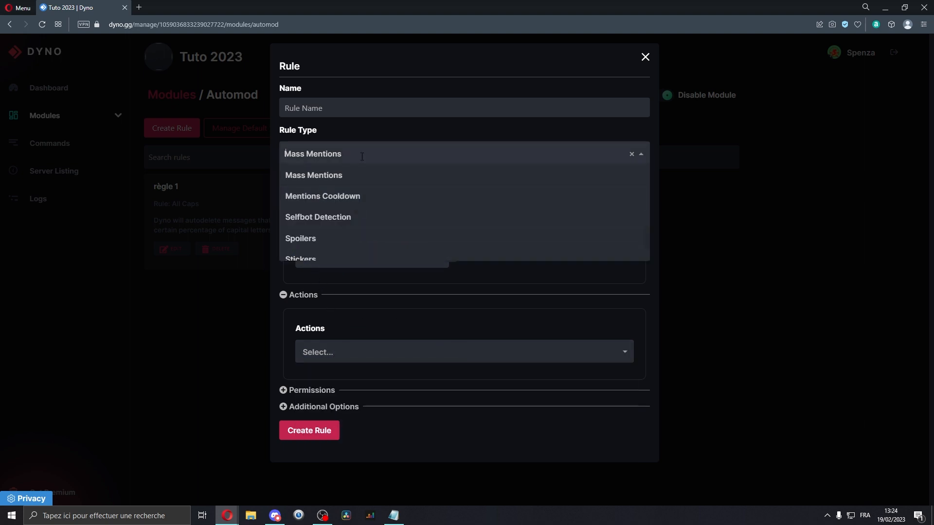
click(358, 197)
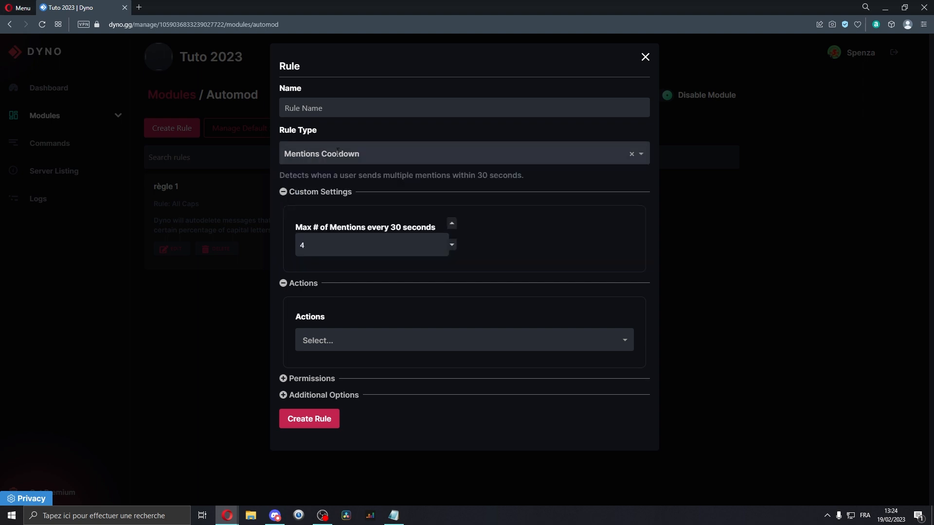
click(338, 153)
click(355, 200)
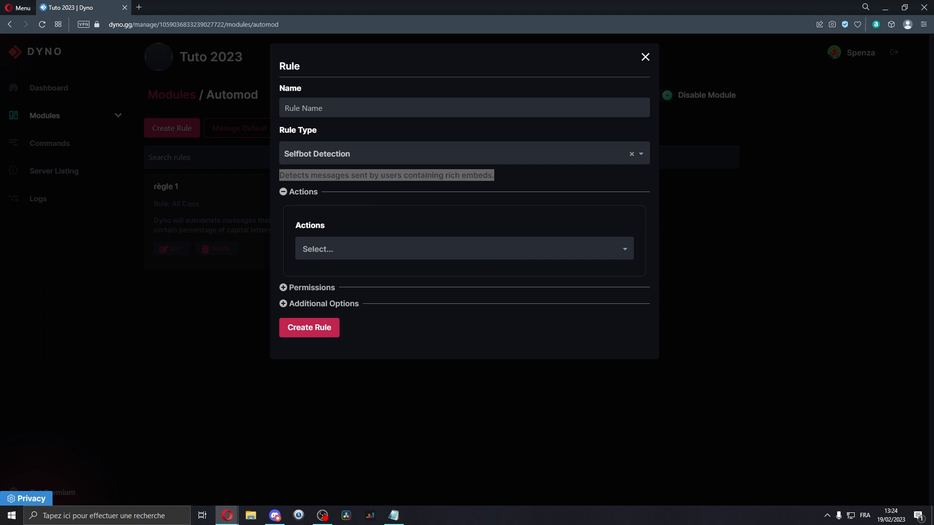
Switch the automod rule type to Spoilers.
click(469, 159)
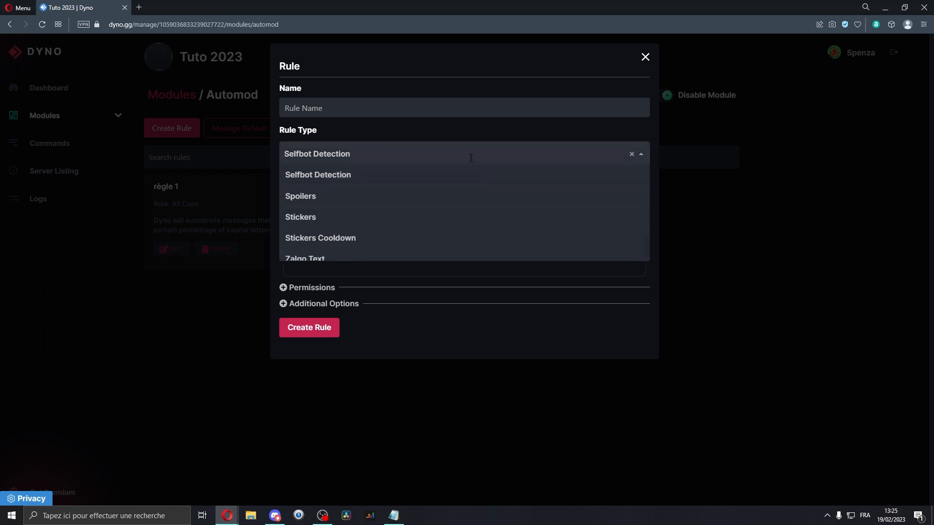
click(275, 515)
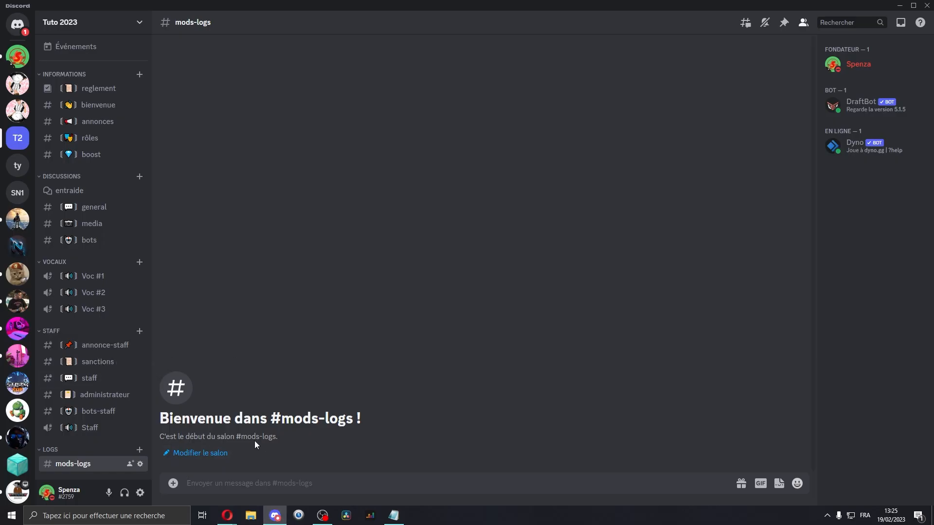
click(272, 514)
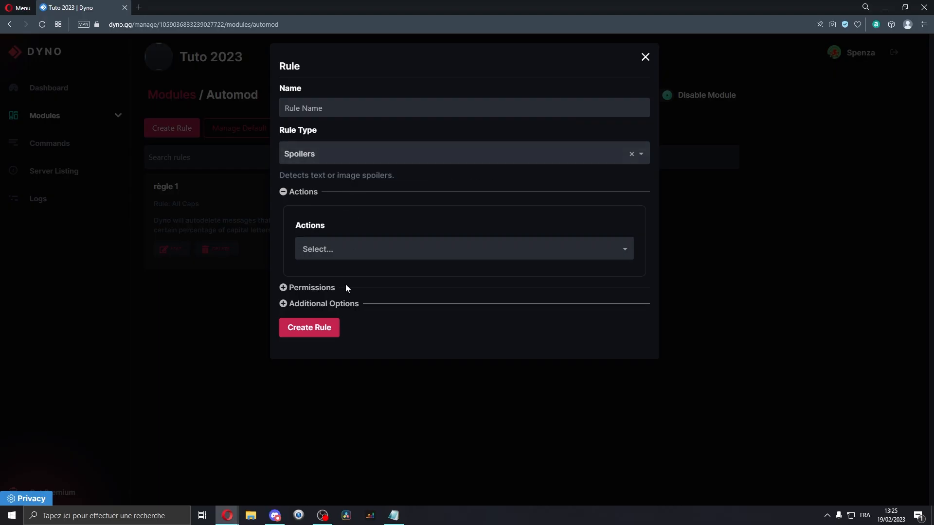
Switch to Discord and send a spoiler-tagged test message nfnqzqnb in the mods-logs channel.
click(275, 516)
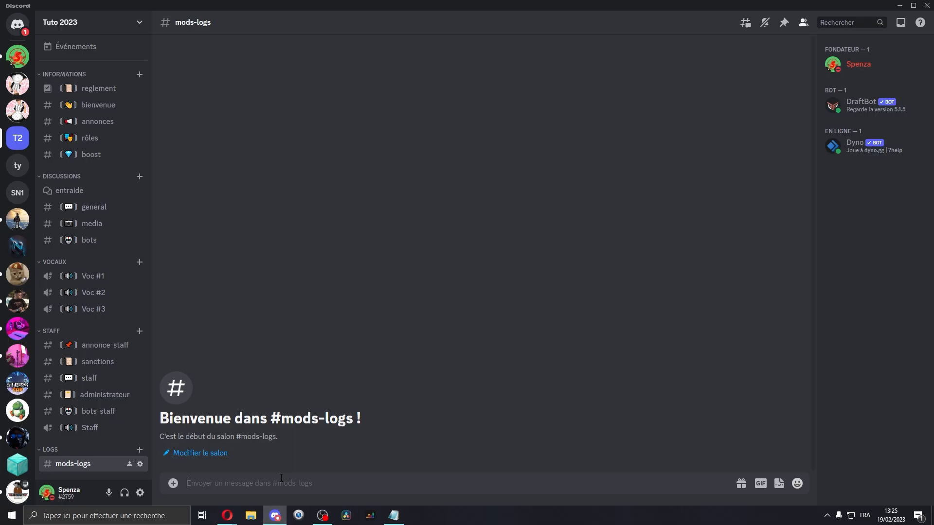
text(nfnqzqnbl)
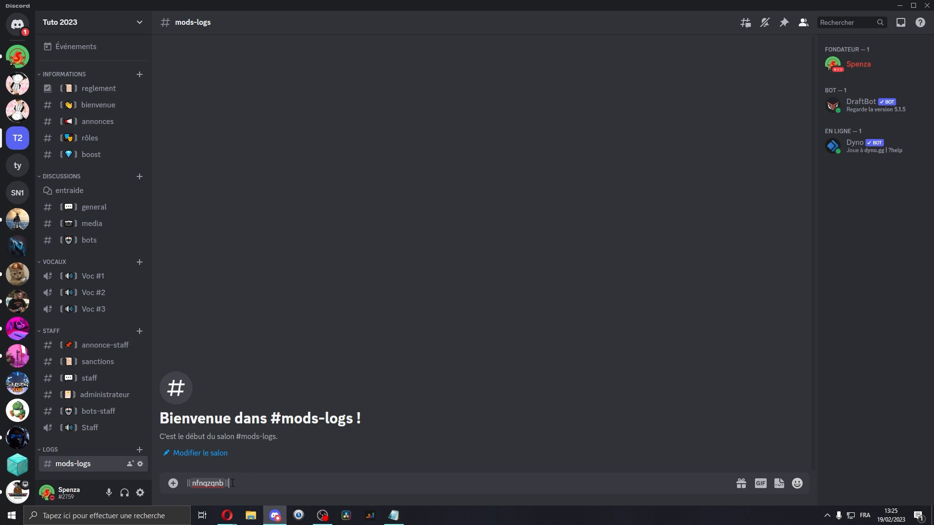
key(Return)
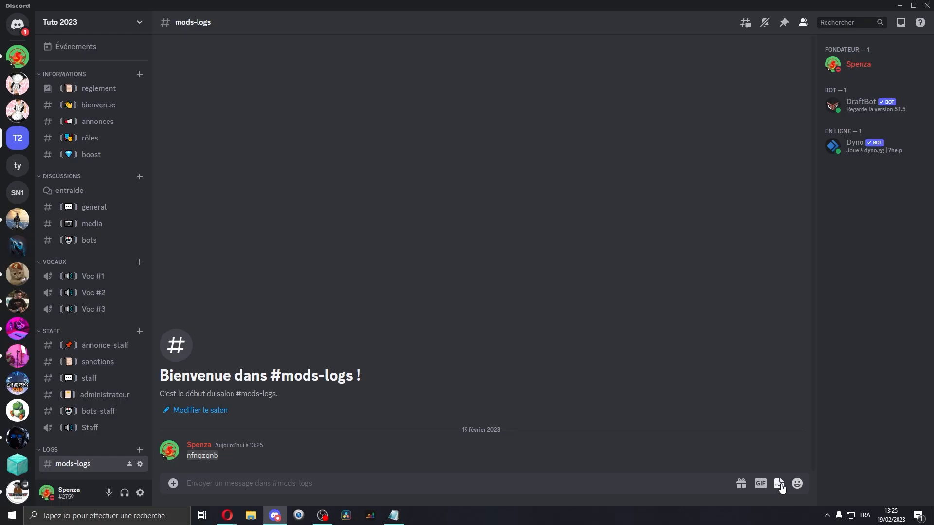
Browse the Discord sticker picker, close it, and return to the Dyno rule set to Stickers Cooldown.
click(779, 483)
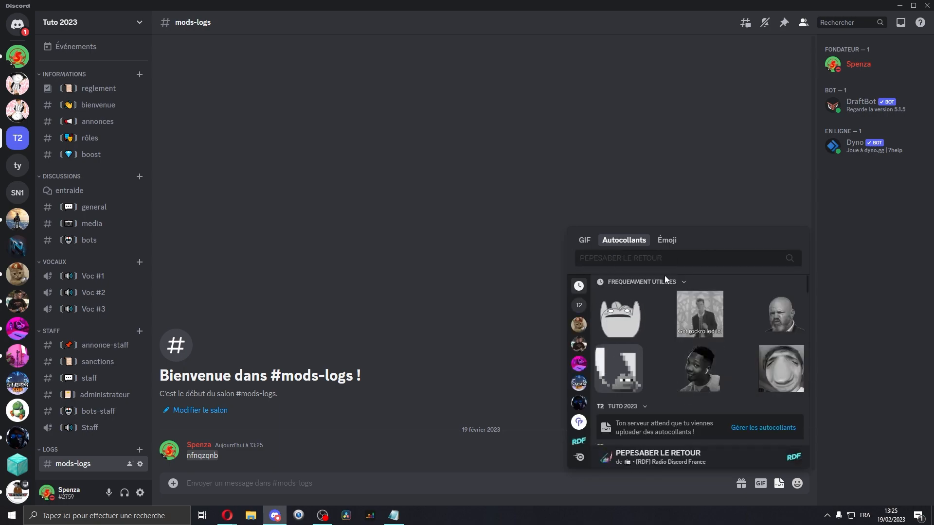
key(Escape)
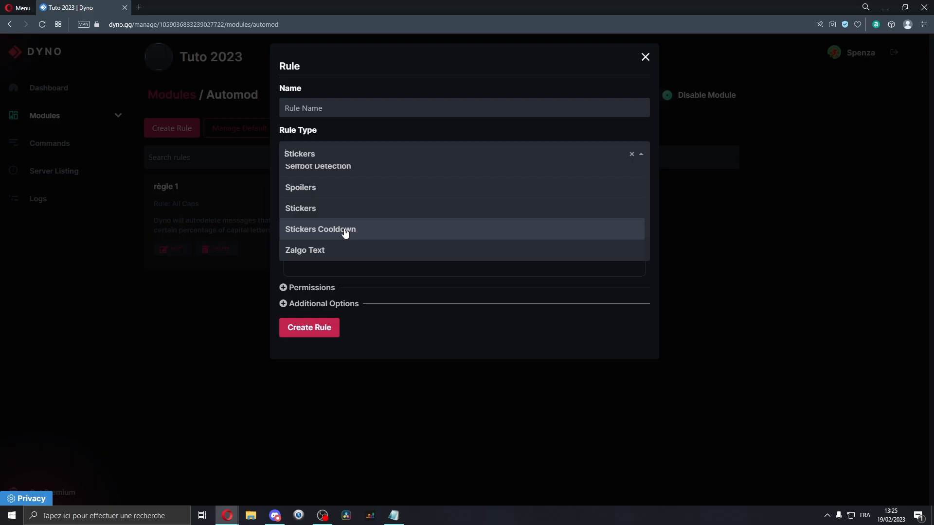
click(346, 231)
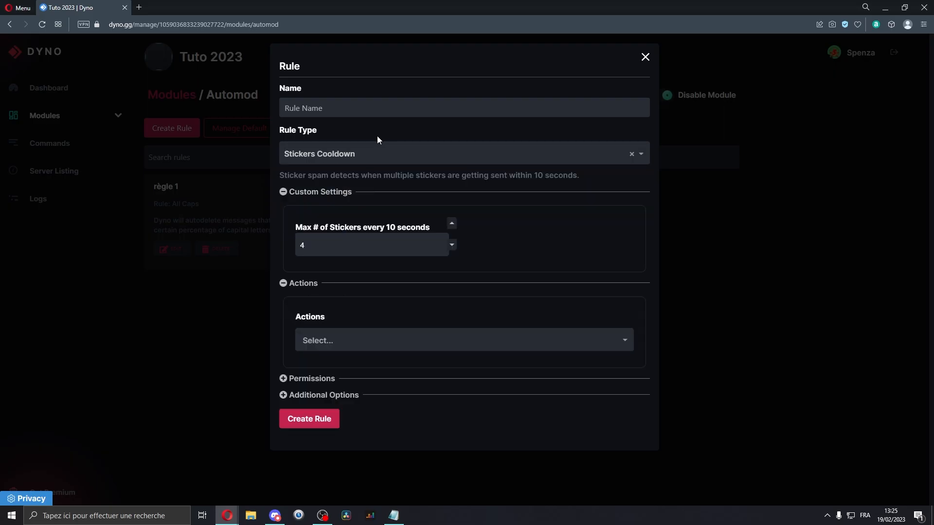
Switch the automod rule type to Zalgo Text and copy its example zalgo text.
click(353, 154)
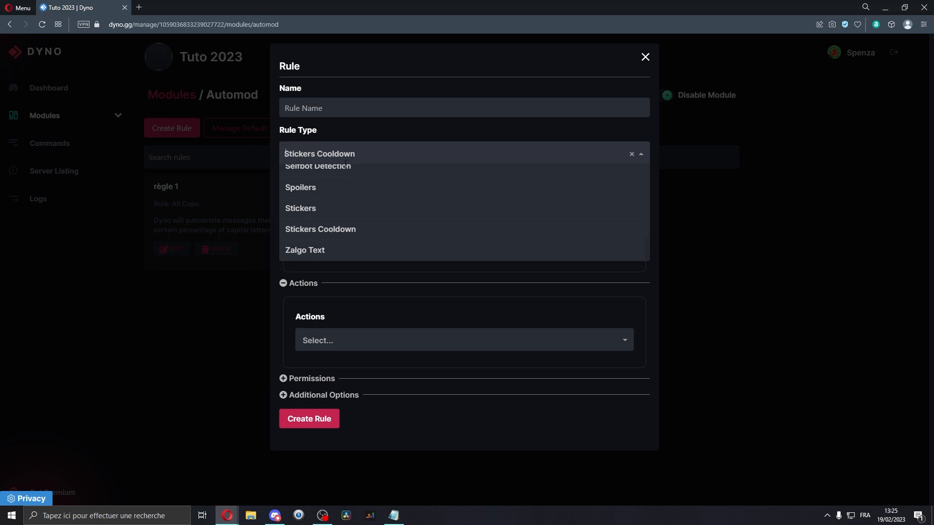
click(325, 250)
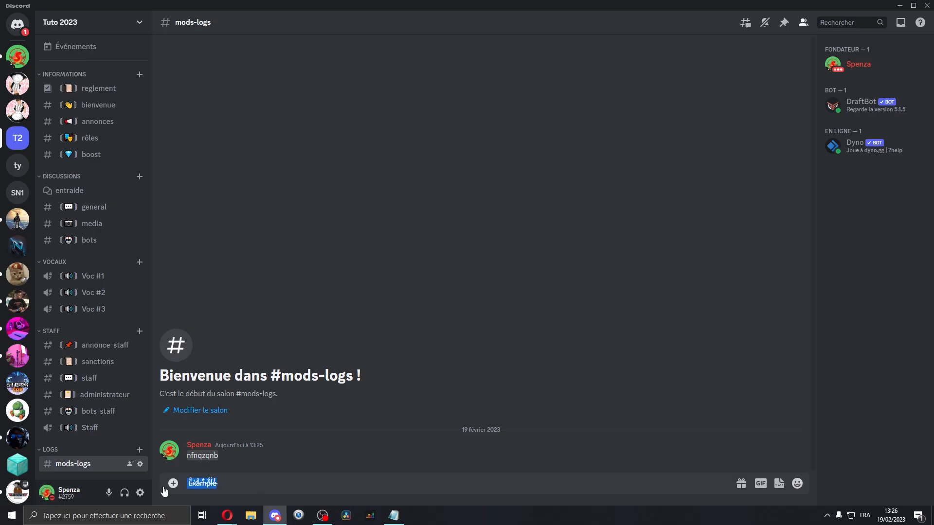
Send the copied zalgo example text in mods-logs, then paste and send another zalgo string as a test message.
key(Return)
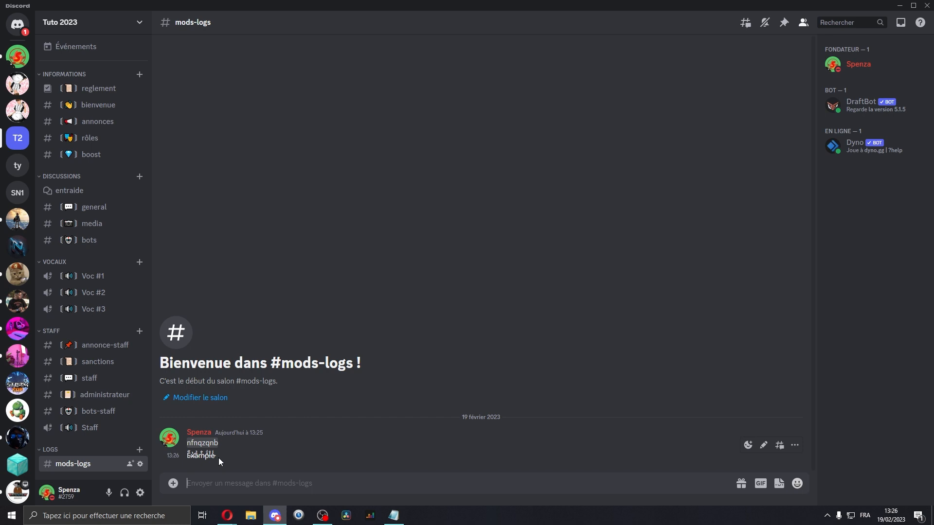
drag(218, 457, 177, 454)
click(233, 484)
text(╭── ᘓ૭•✧•ღ•✧•ᘓ૭ ──╮)
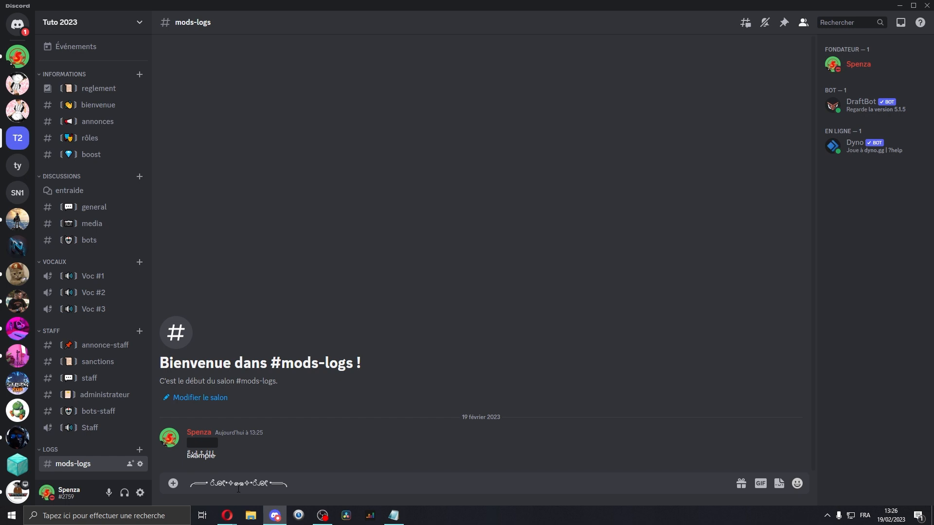
drag(293, 483, 62, 427)
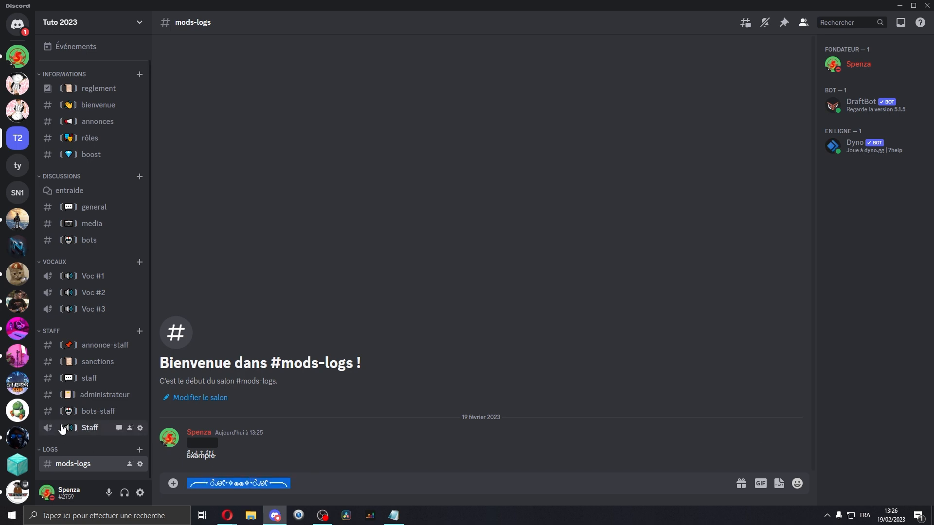
double_click(261, 487)
click(305, 491)
drag(305, 491, 151, 478)
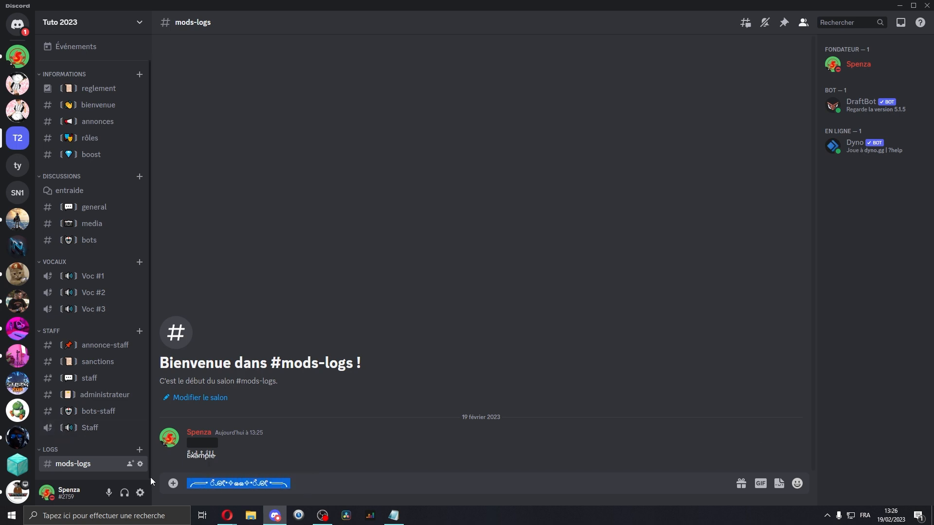
key(Return)
triple_click(233, 457)
Back in Dyno, expand the Zalgo Text rule's Permissions section, then close the rule dialog without creating it.
click(227, 515)
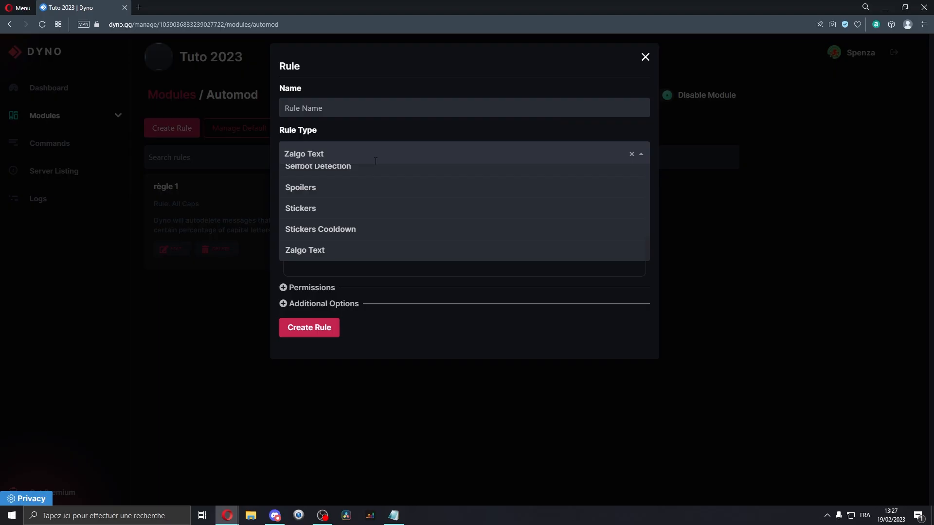
click(319, 287)
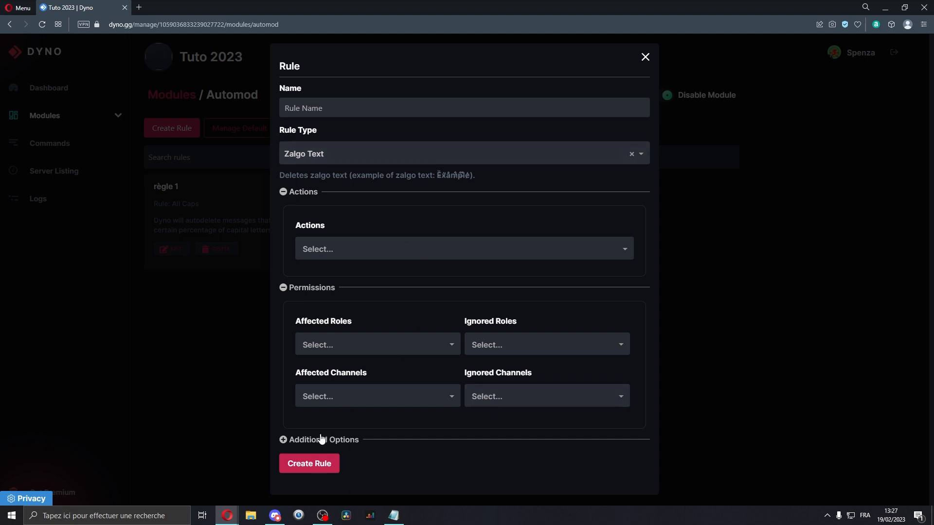
click(198, 148)
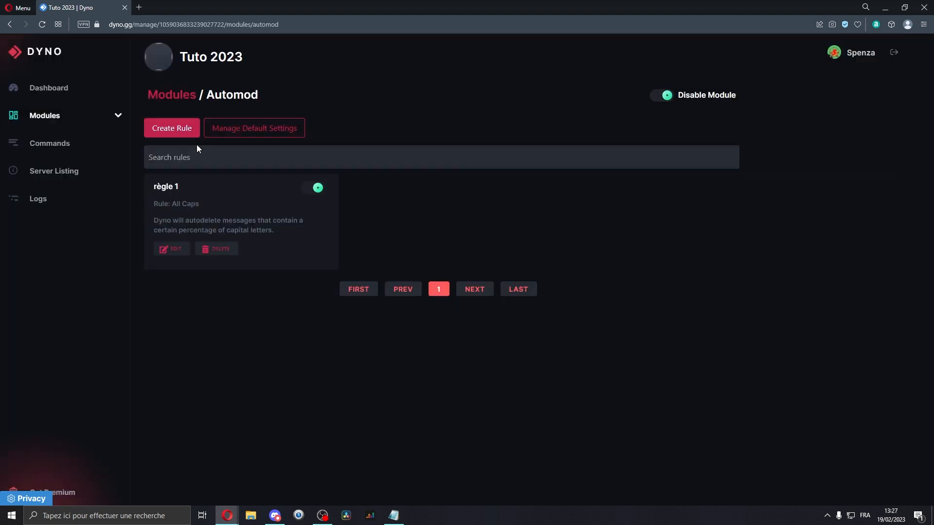
Open the automod Default Settings and review the Default Log Channel, Ignored Channels and Ignored Roles fields.
click(253, 134)
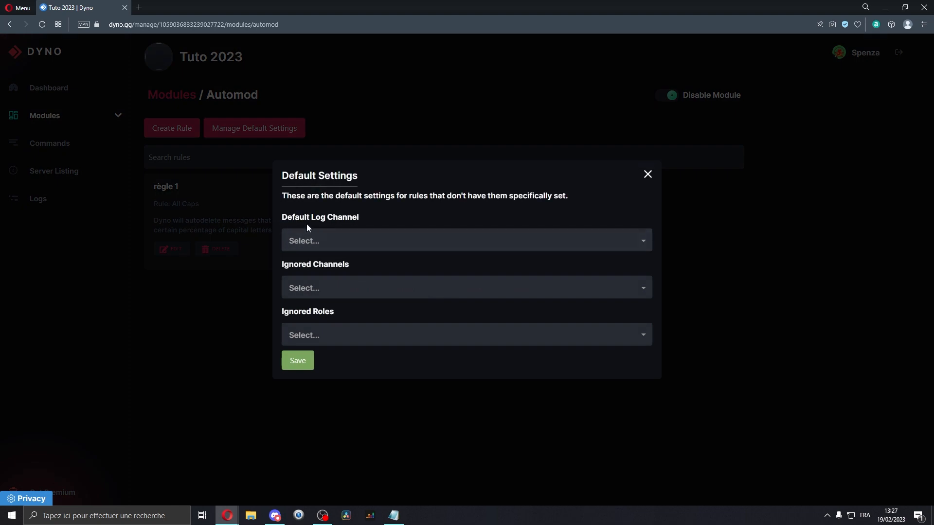
drag(293, 218, 360, 214)
click(358, 215)
drag(304, 269, 361, 280)
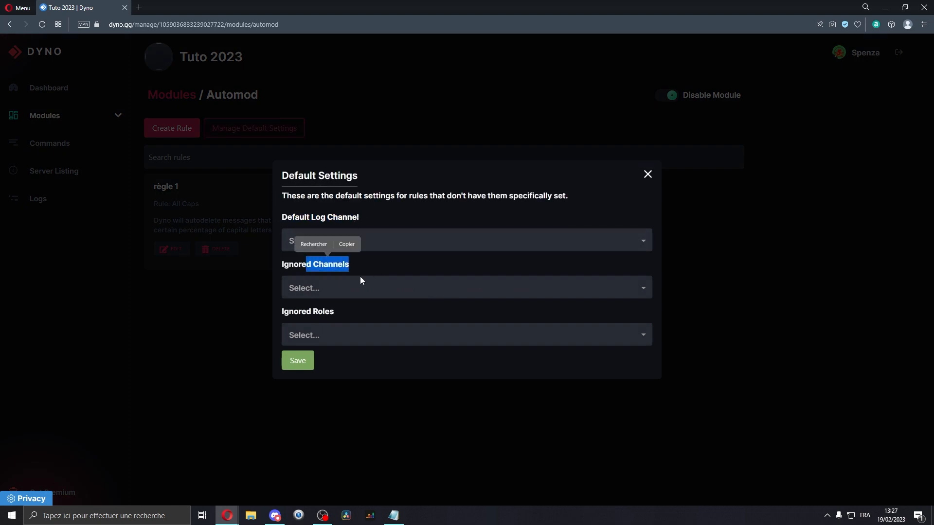
drag(293, 315, 341, 316)
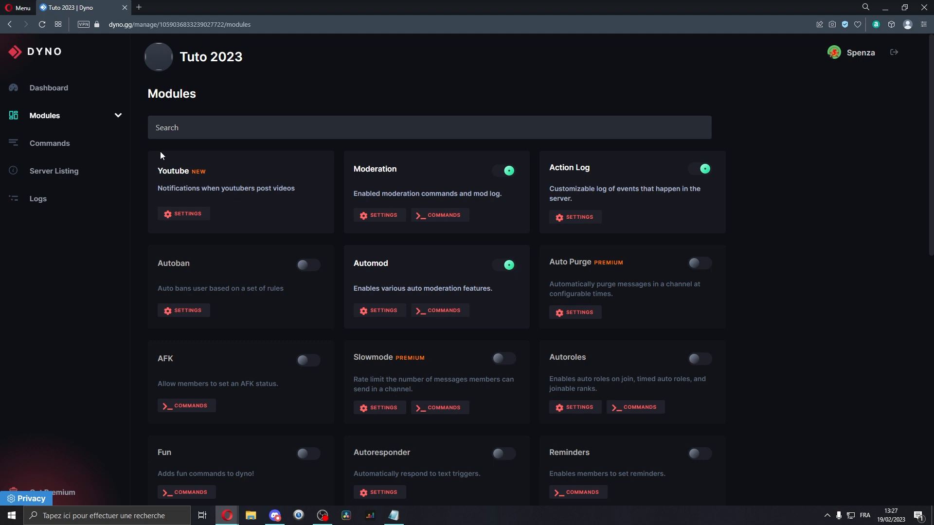